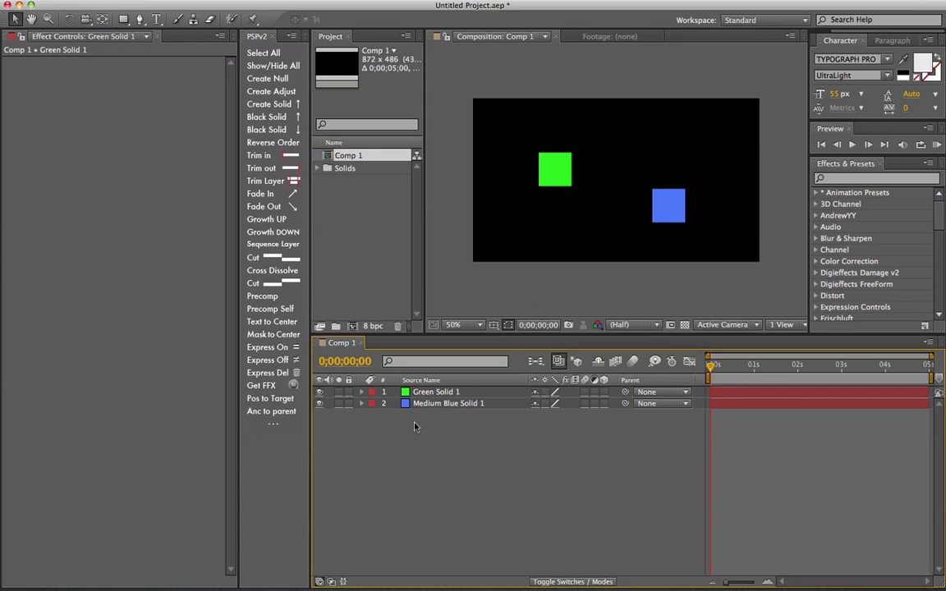
Move the green square to about 190, 155 and the blue square to about 648, 311 in the composition
click(558, 170)
drag(558, 168, 538, 151)
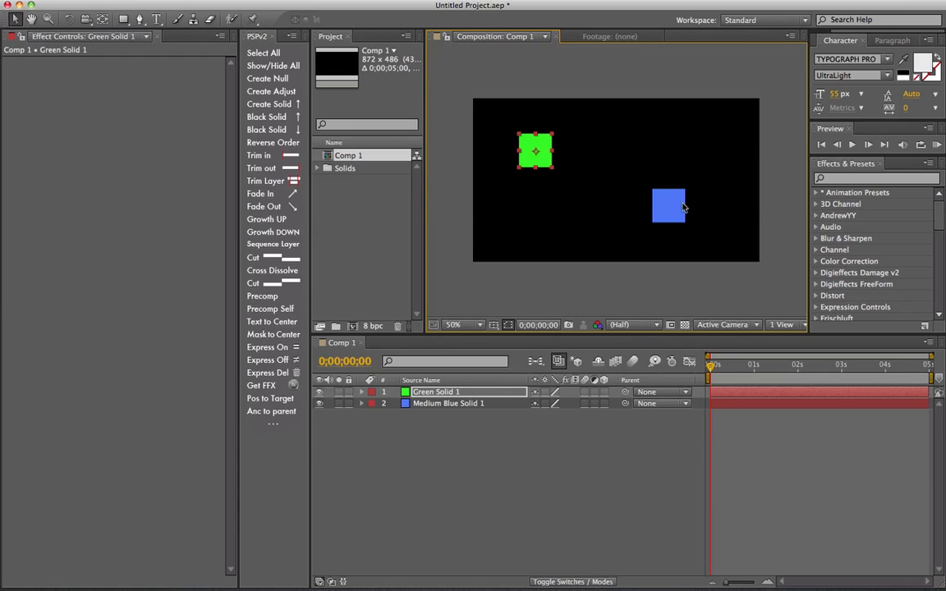
drag(680, 206, 695, 210)
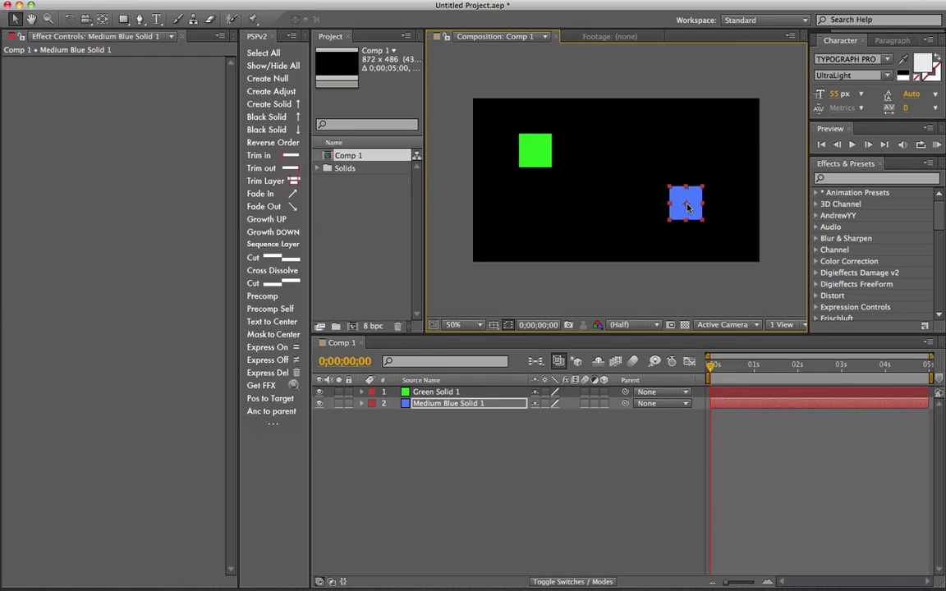
click(539, 151)
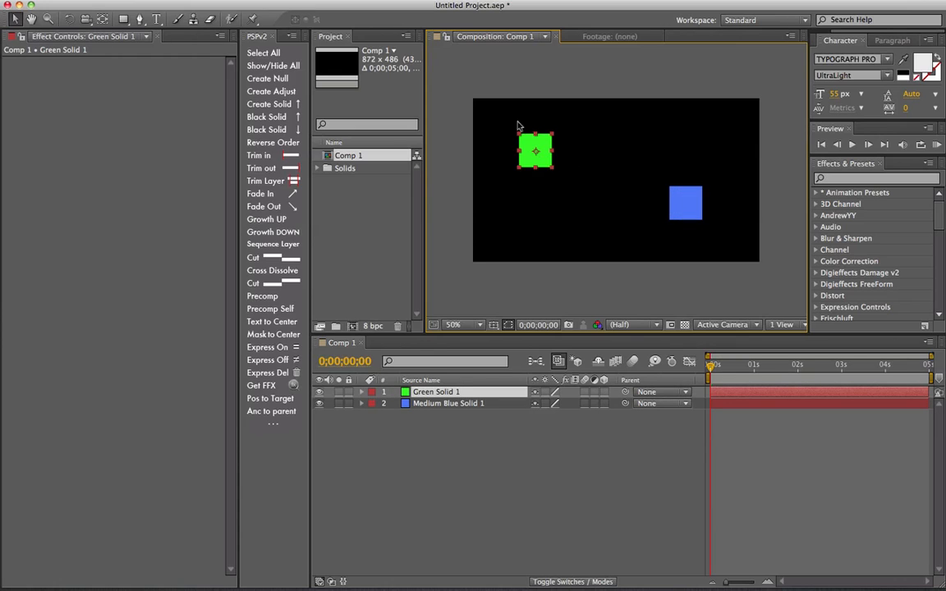
click(690, 203)
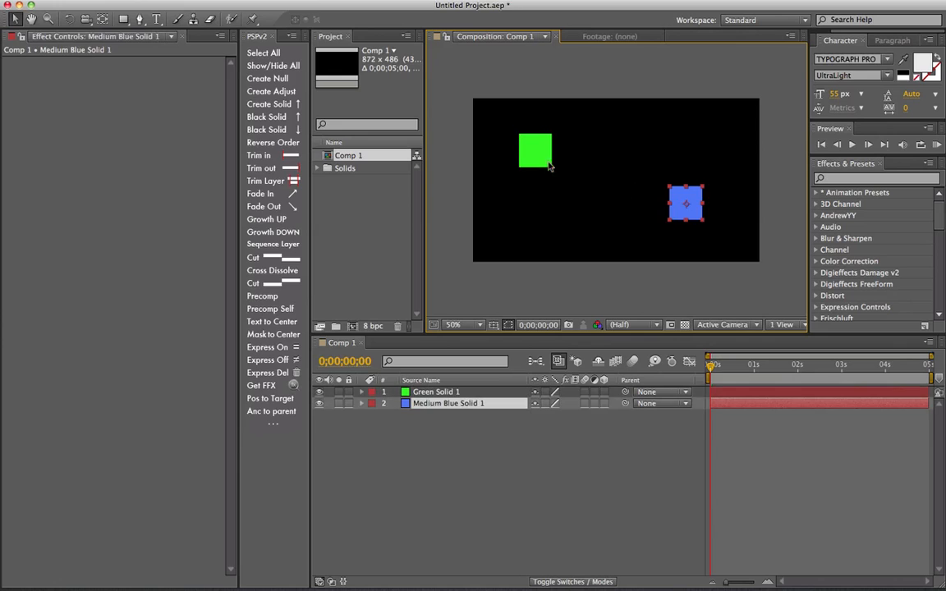
click(535, 160)
click(682, 202)
Reveal the Position property of both Green Solid 1 and Medium Blue Solid 1 in the timeline
click(441, 394)
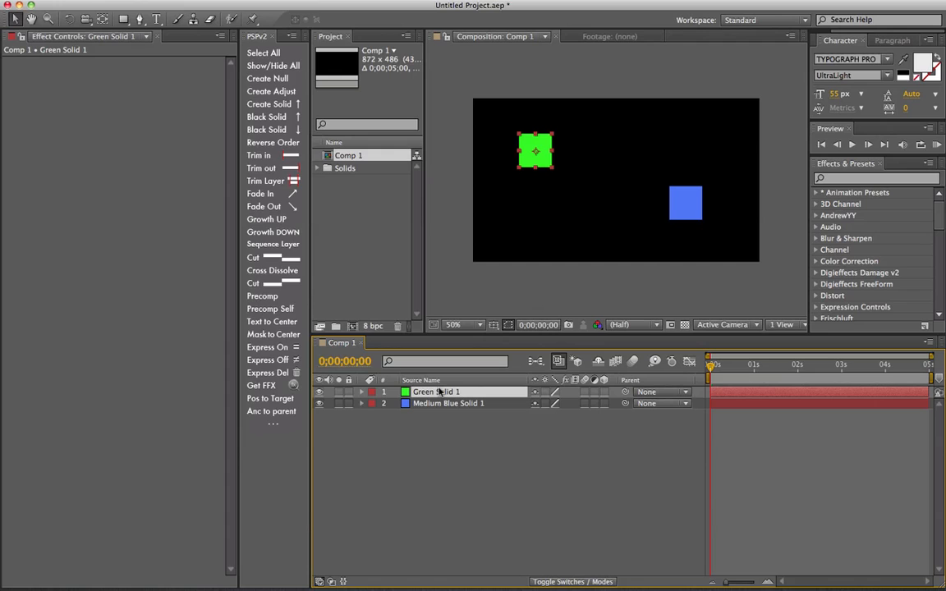
key(p)
click(436, 415)
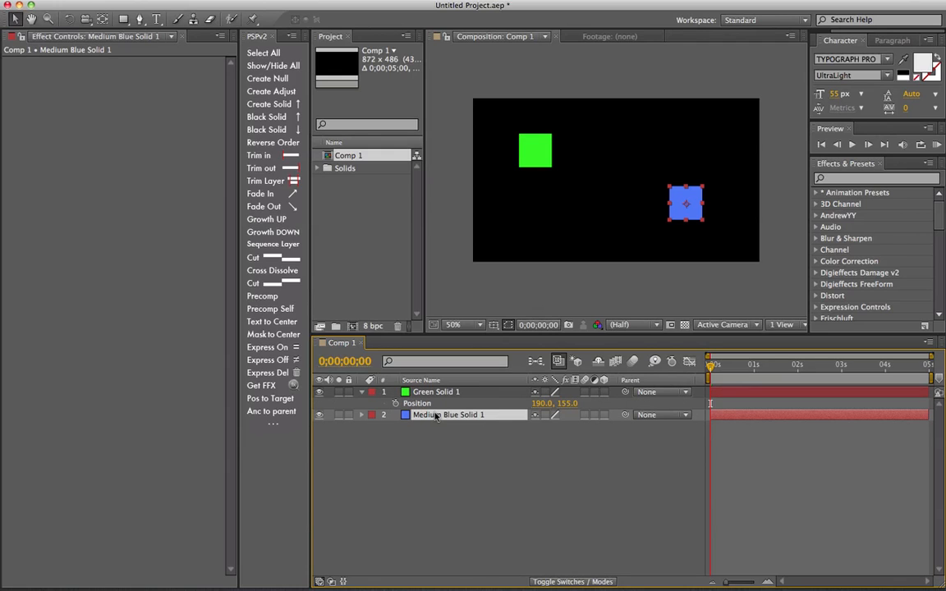
key(p)
click(417, 431)
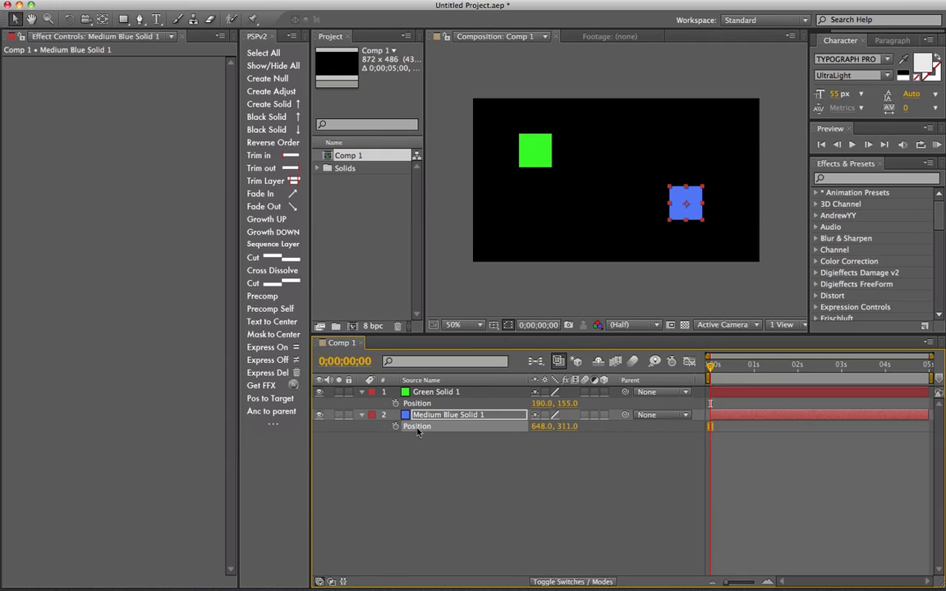
click(425, 454)
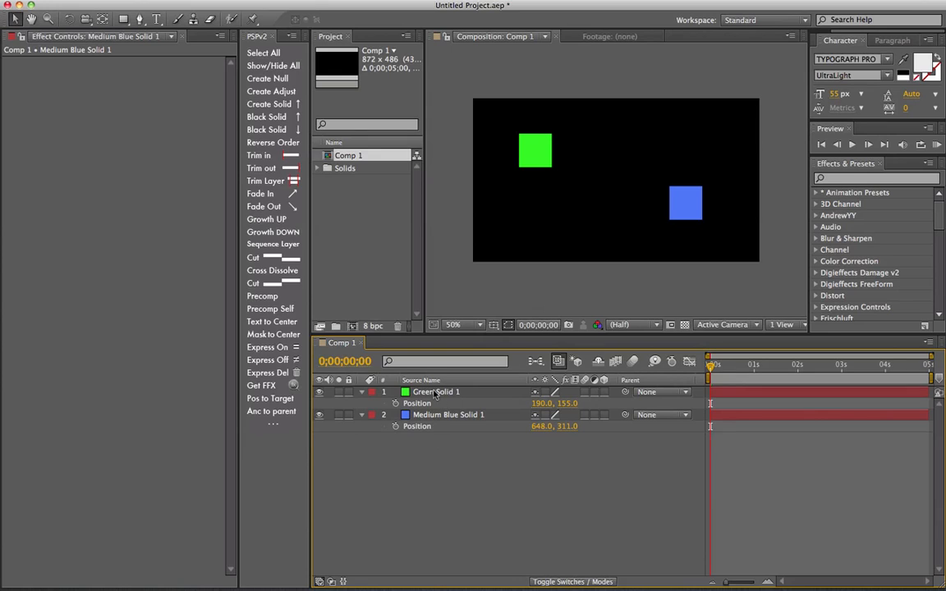
click(439, 394)
click(437, 416)
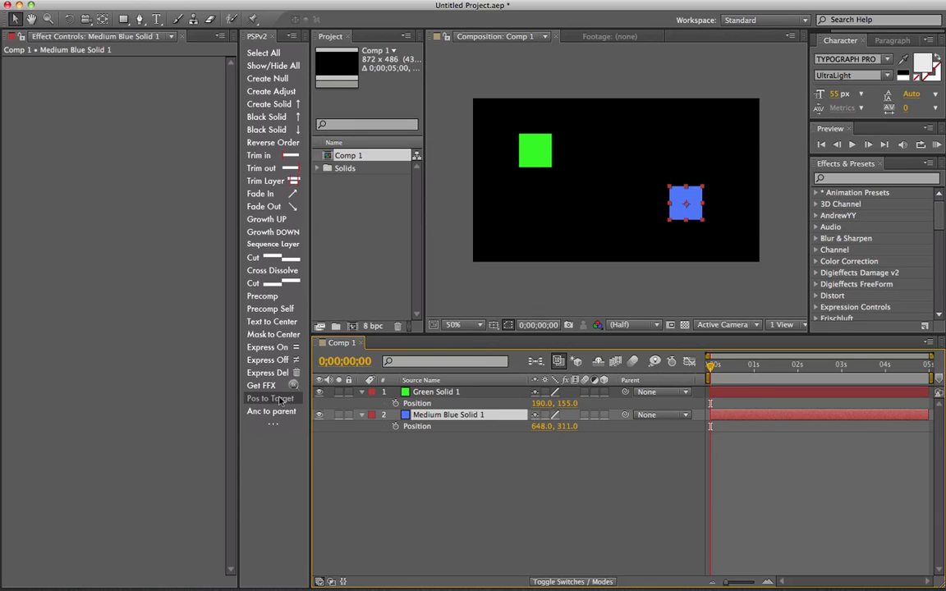
click(409, 401)
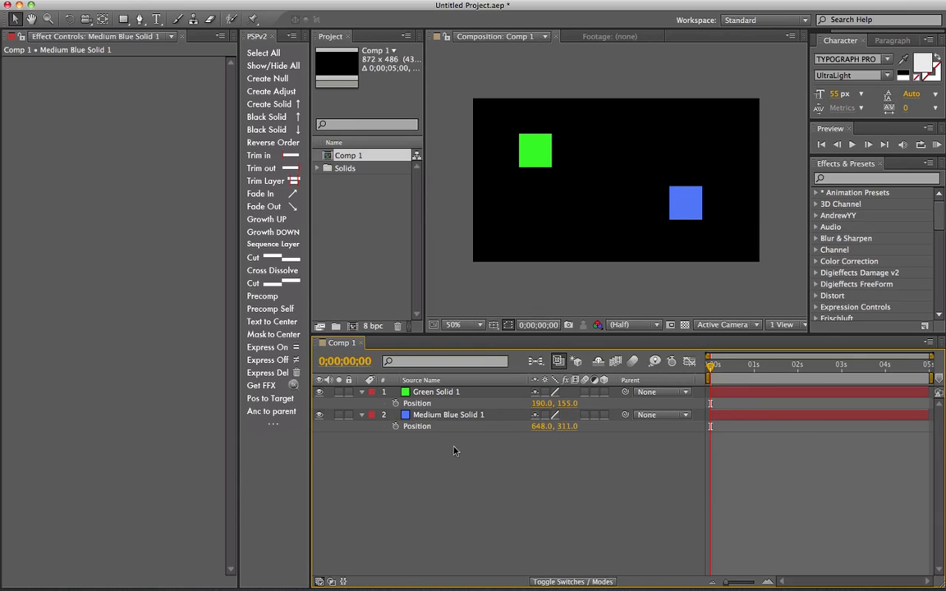
click(440, 394)
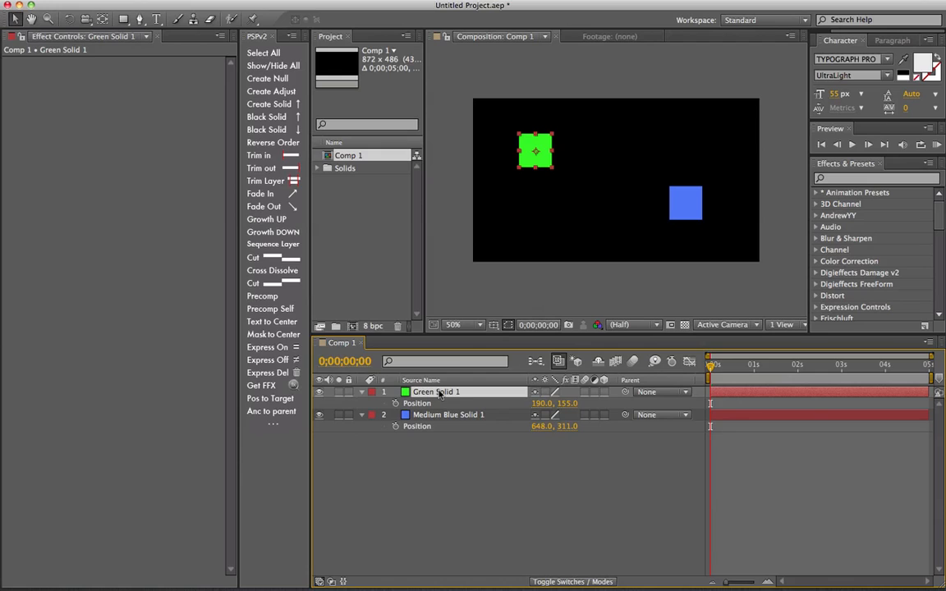
click(555, 243)
click(677, 207)
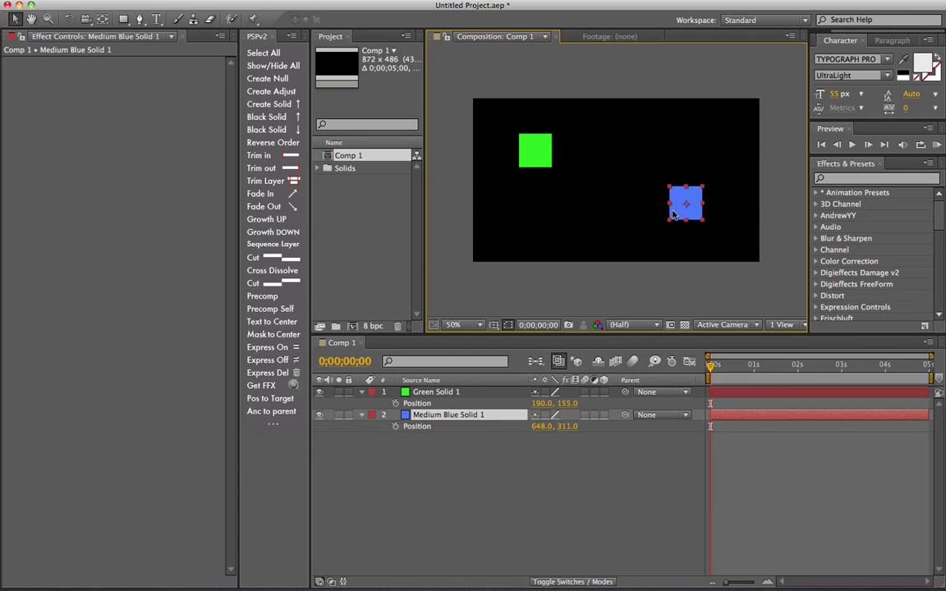
shift+click(536, 152)
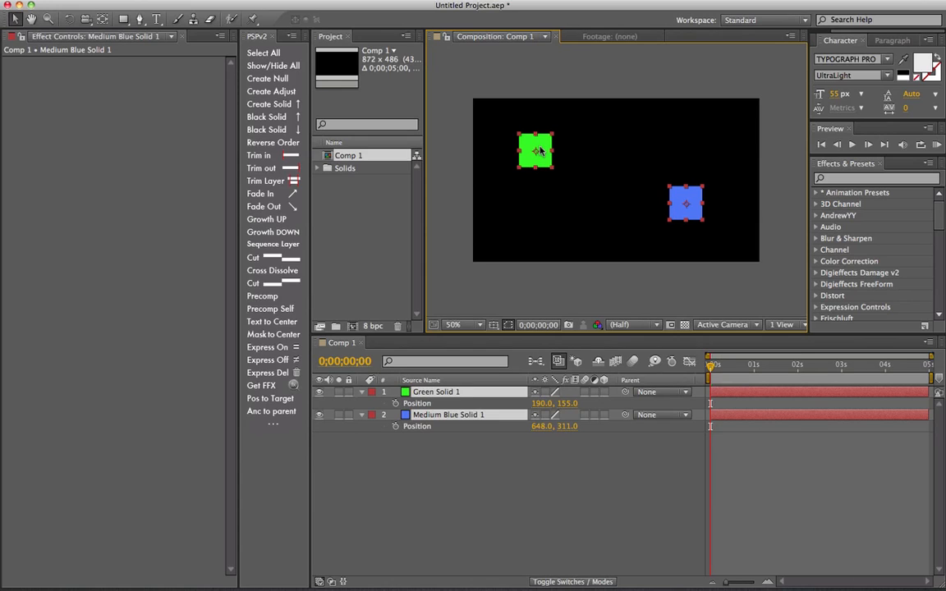
click(564, 211)
Match the blue solid's position to the green solid with Pos to Target, using the target's anchor point location
click(690, 210)
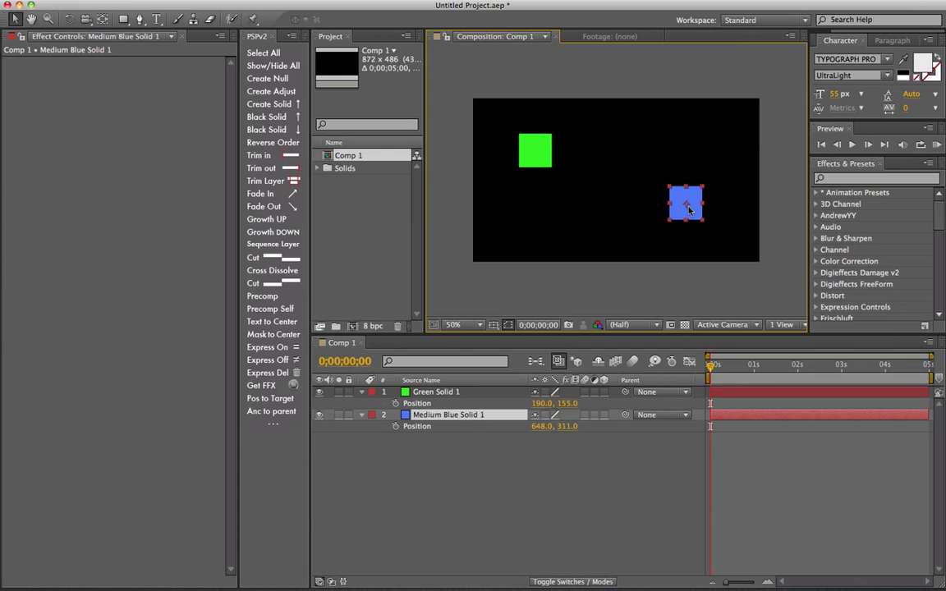
shift+click(542, 151)
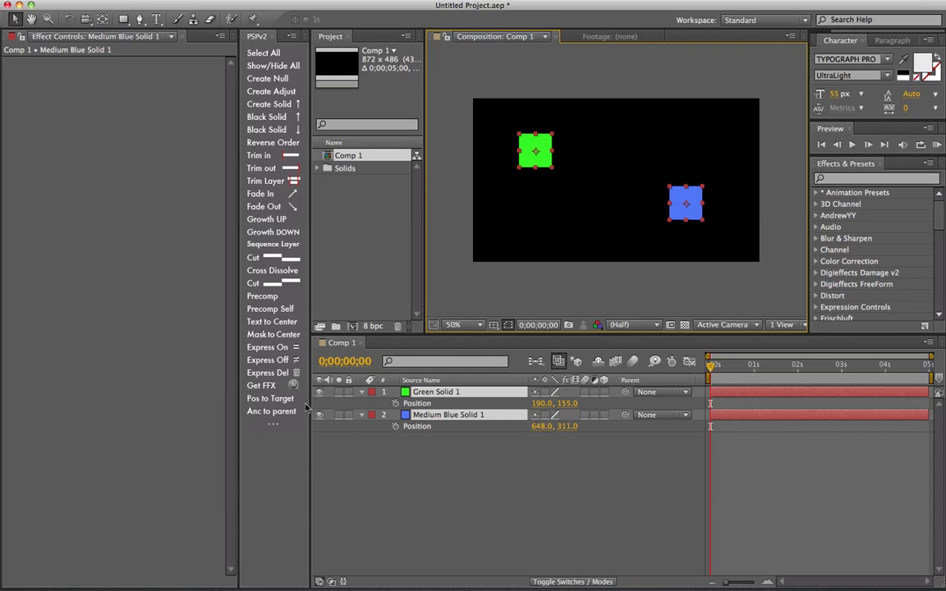
click(270, 398)
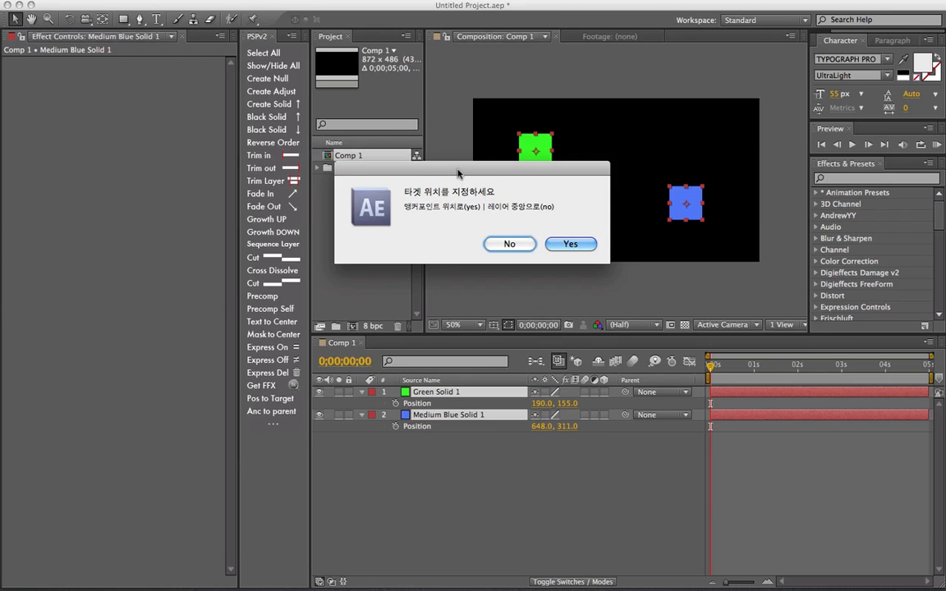
drag(458, 174, 458, 208)
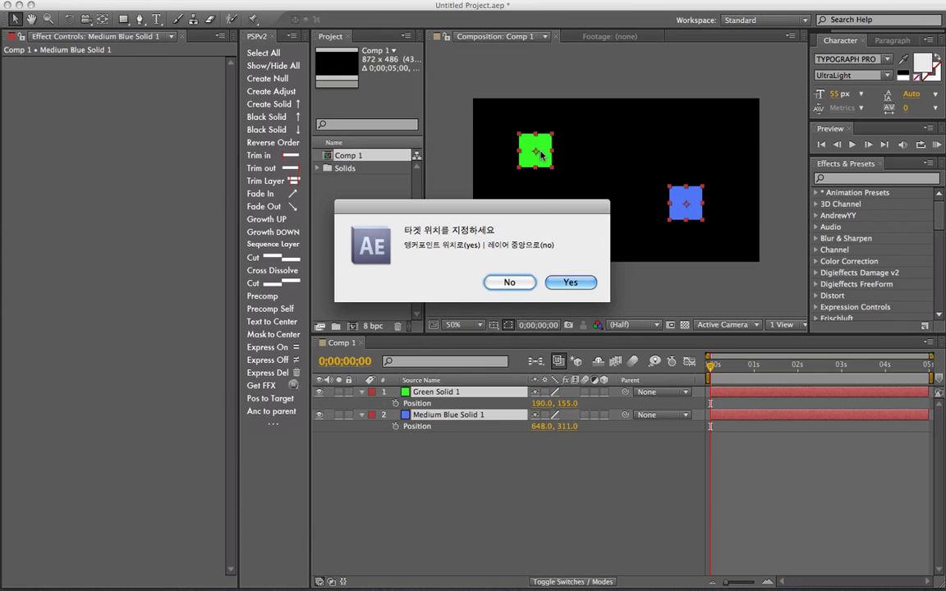
click(559, 281)
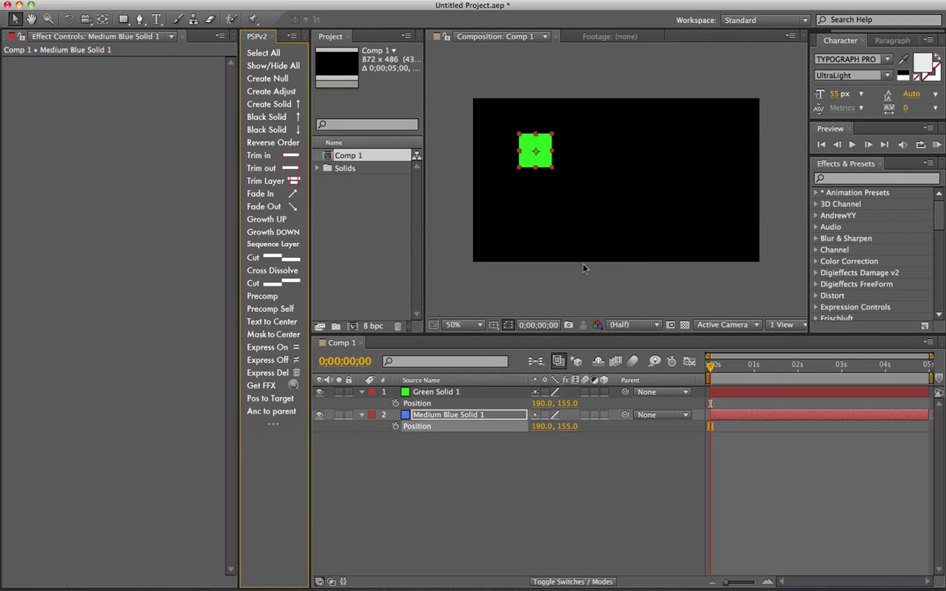
Reorder the layers so that Medium Blue Solid 1 is above Green Solid 1
click(444, 418)
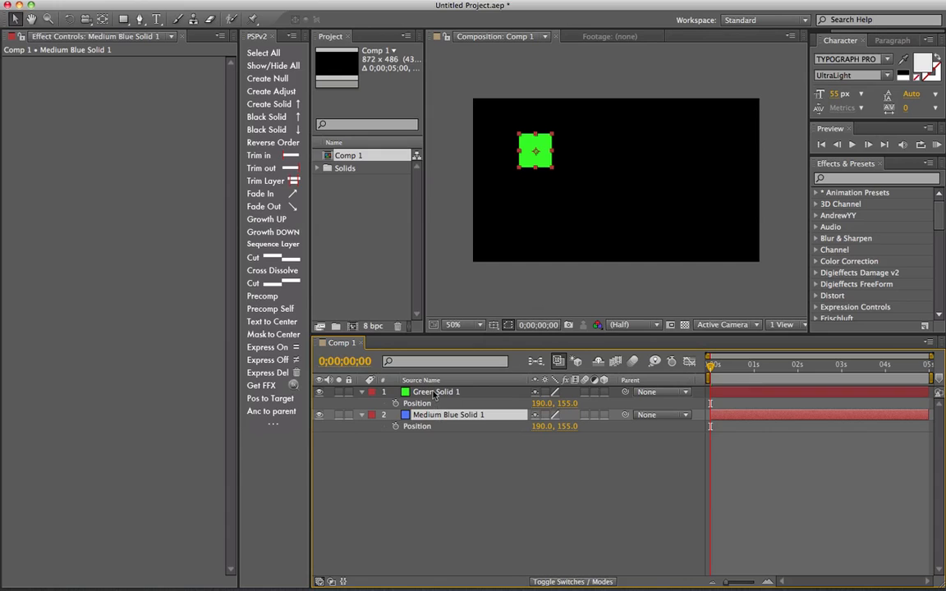
click(434, 396)
drag(444, 415, 443, 396)
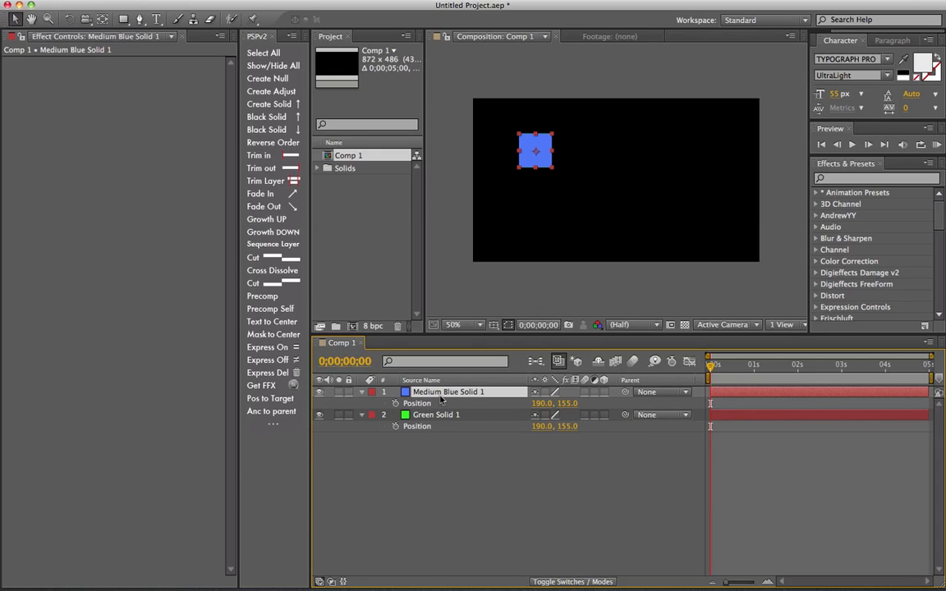
click(442, 418)
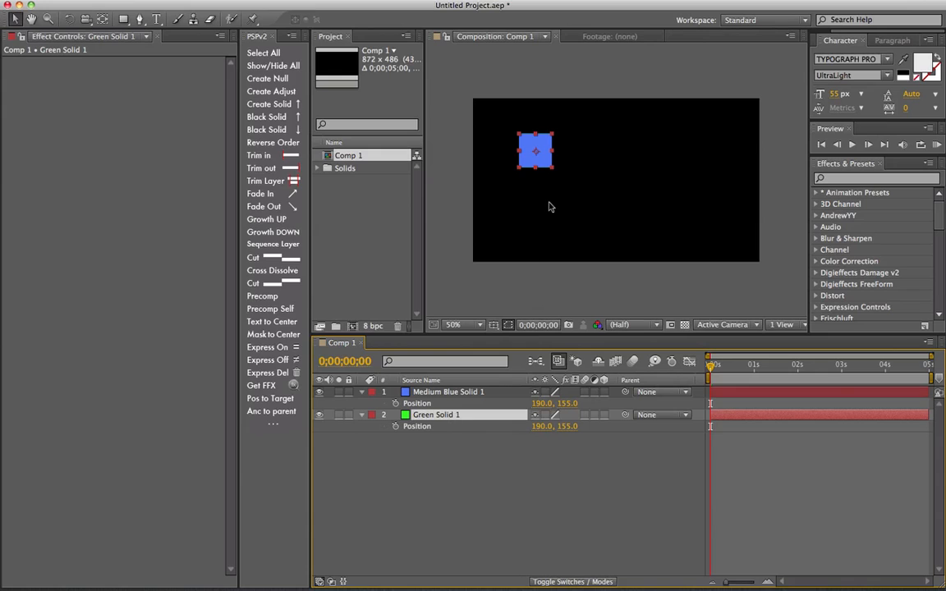
Move the blue square away from the green one to about 636, 325 in the composition
click(452, 395)
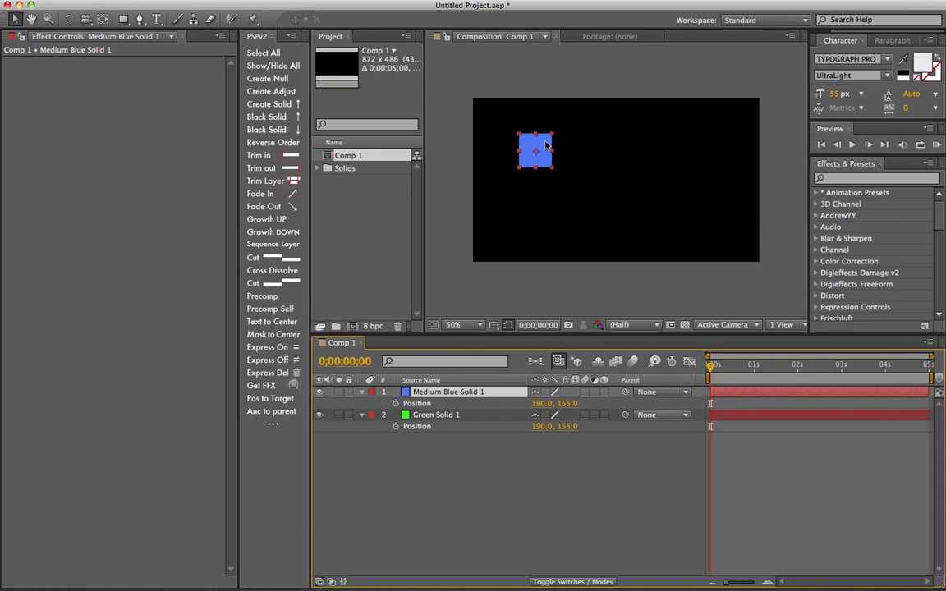
drag(547, 144, 693, 201)
click(610, 234)
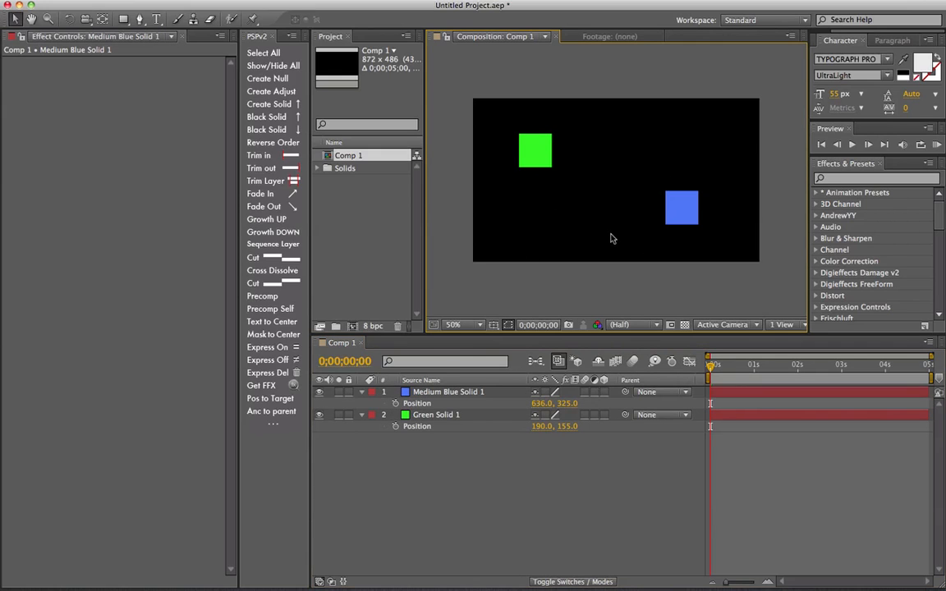
Try Pos to Target from the blue solid to the green solid's anchor point, and undo it
click(679, 208)
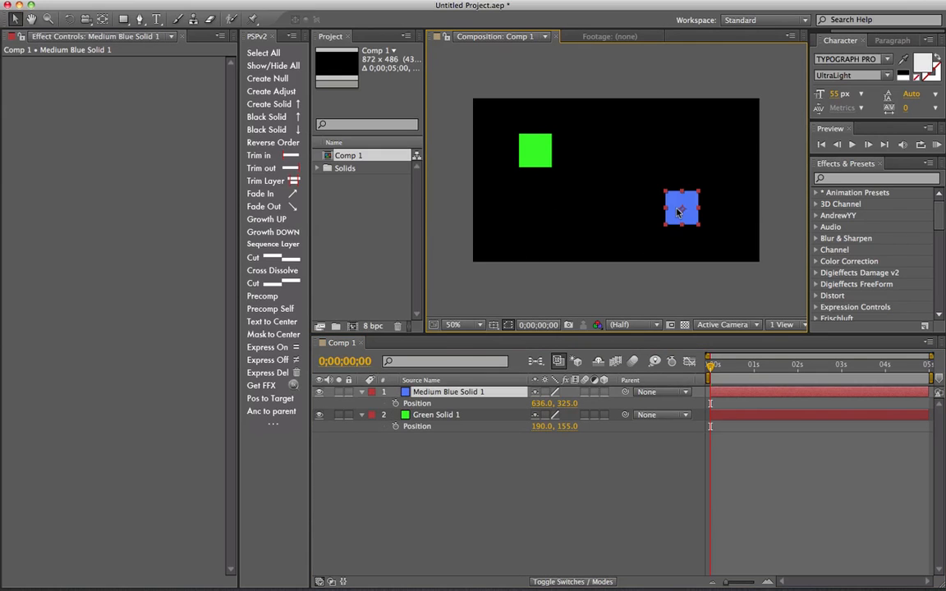
shift+click(527, 164)
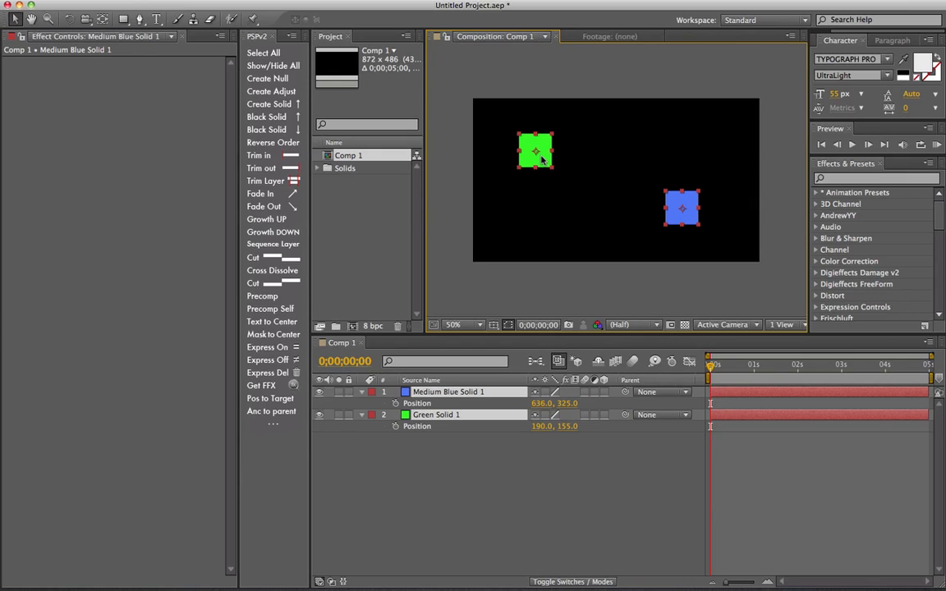
click(268, 399)
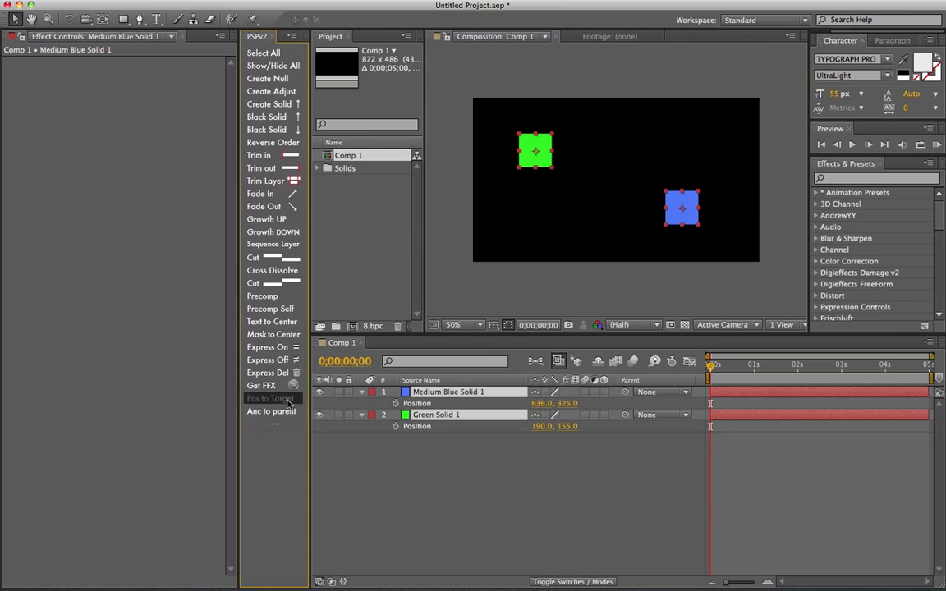
drag(472, 129, 452, 215)
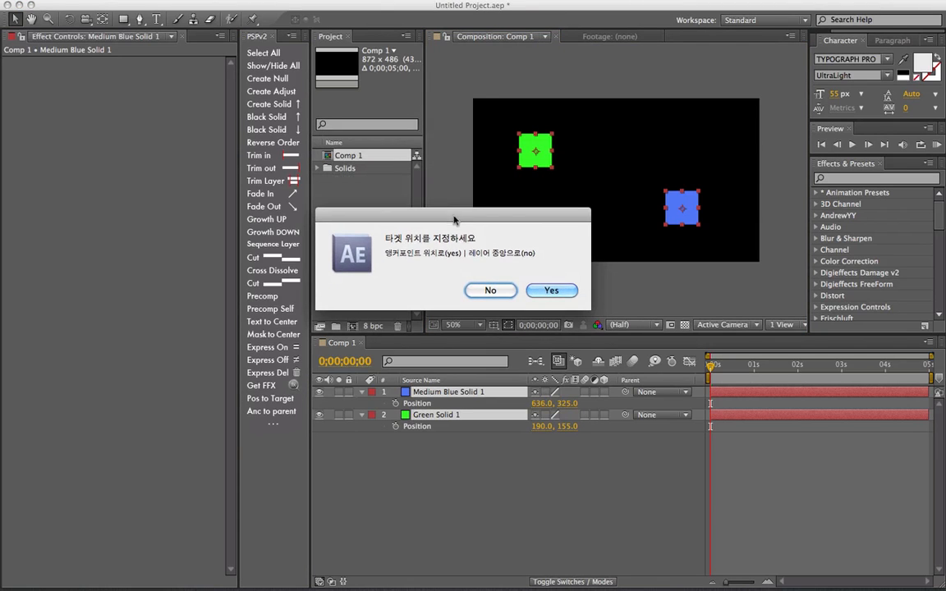
click(551, 291)
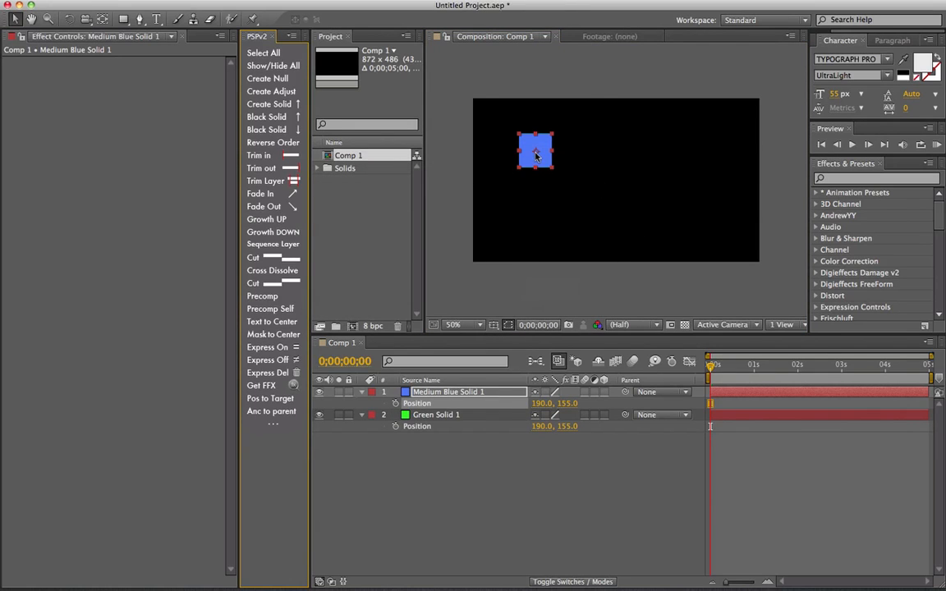
key(ctrl+z)
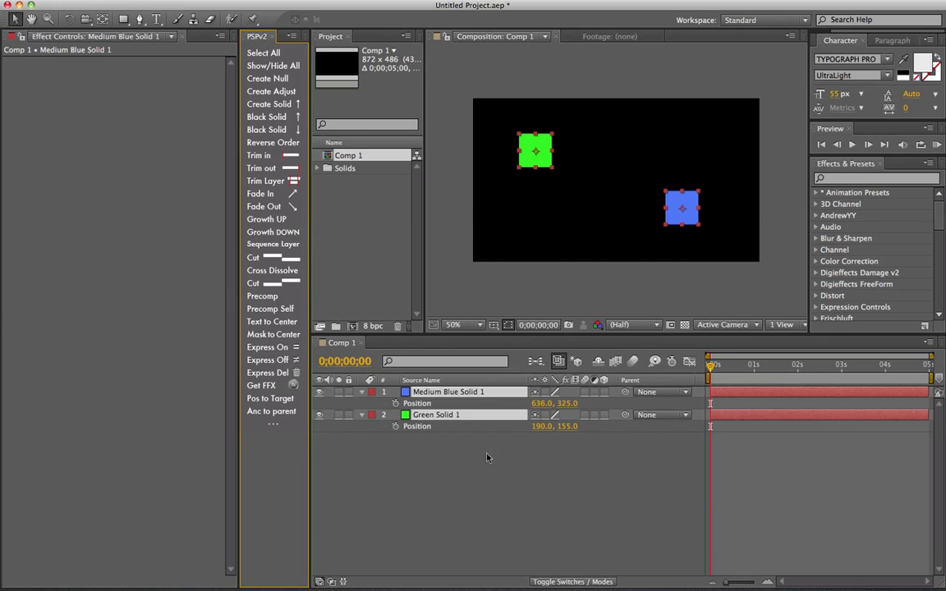
Move only the green solid's anchor point out of the square to about 408, 109 with the Pan Behind tool
click(485, 456)
click(438, 417)
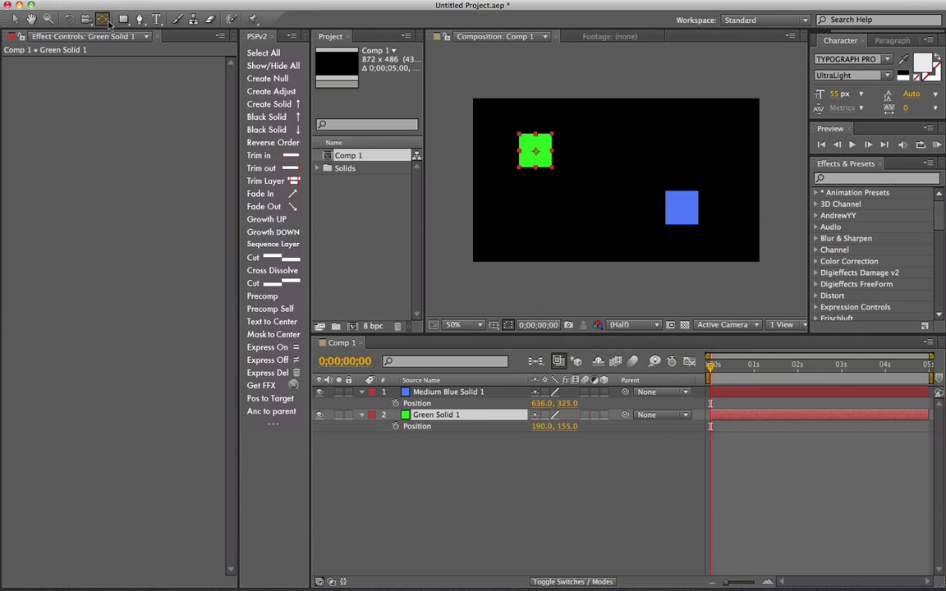
click(102, 18)
drag(535, 150, 608, 136)
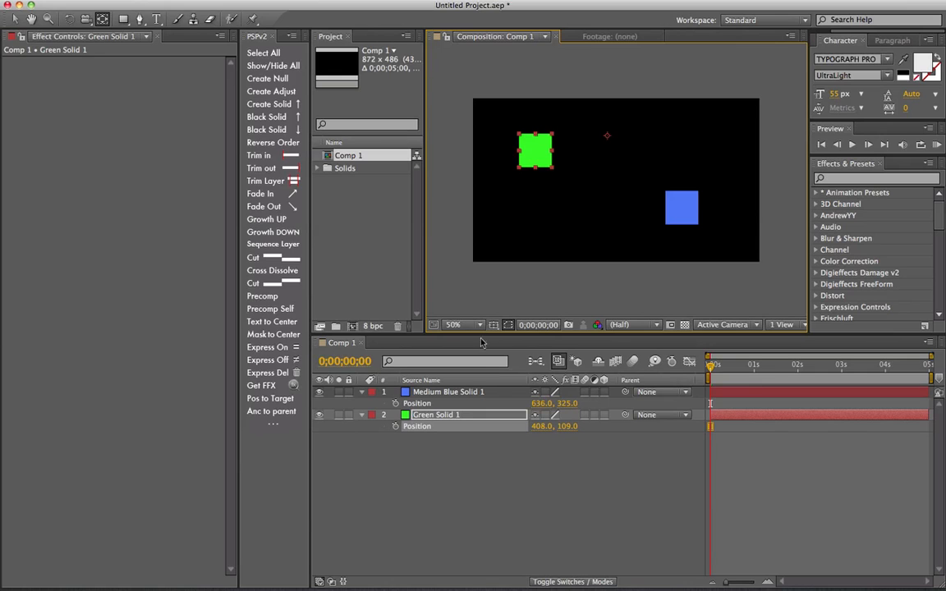
click(459, 394)
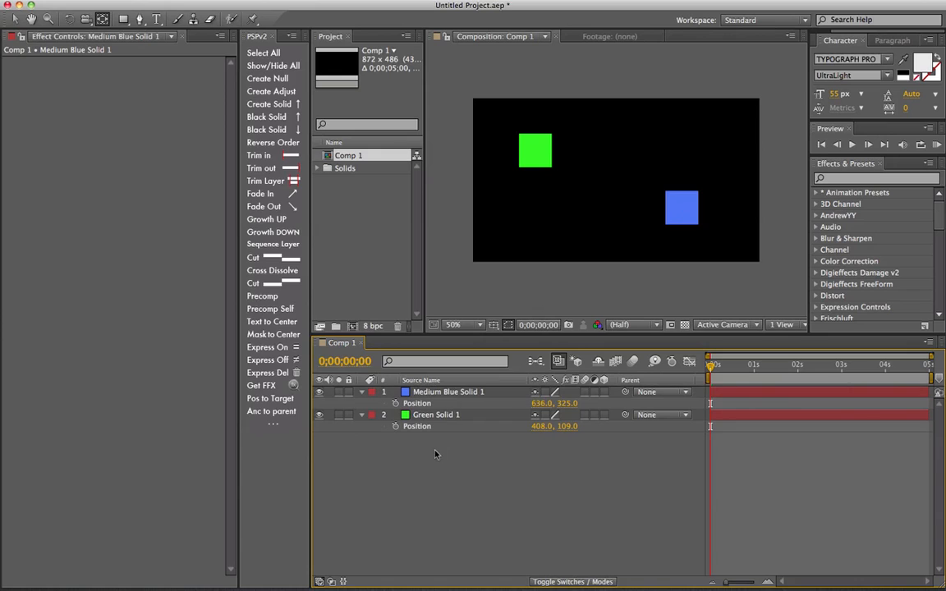
Try Pos to Target from the blue solid to the green solid's offset anchor point, and undo it
click(686, 211)
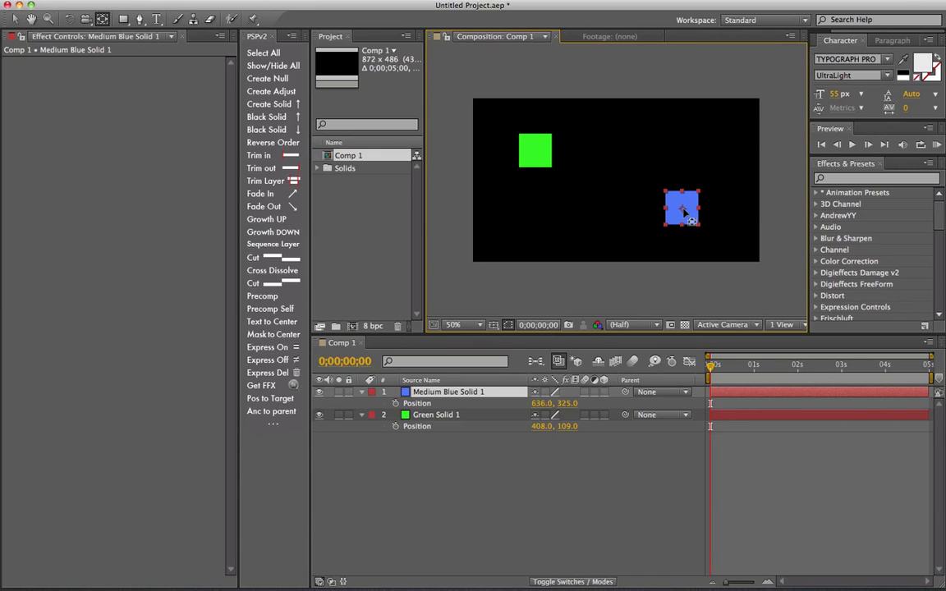
shift+click(542, 154)
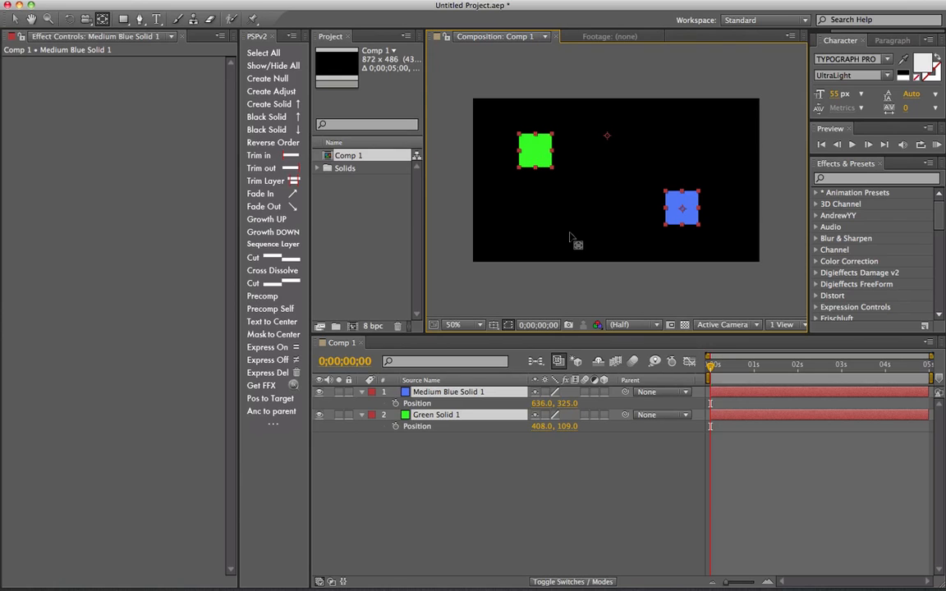
click(271, 398)
drag(452, 123, 423, 198)
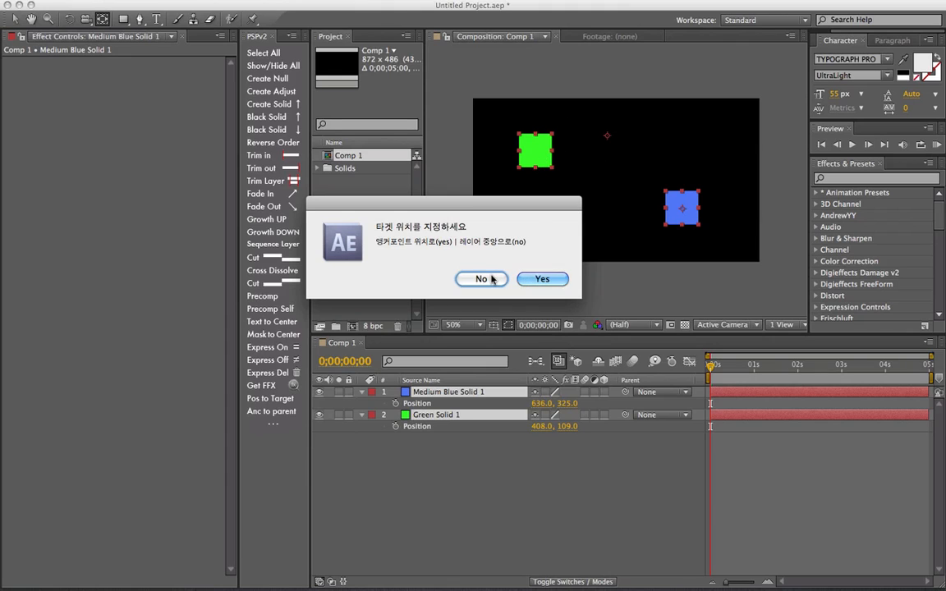
click(543, 279)
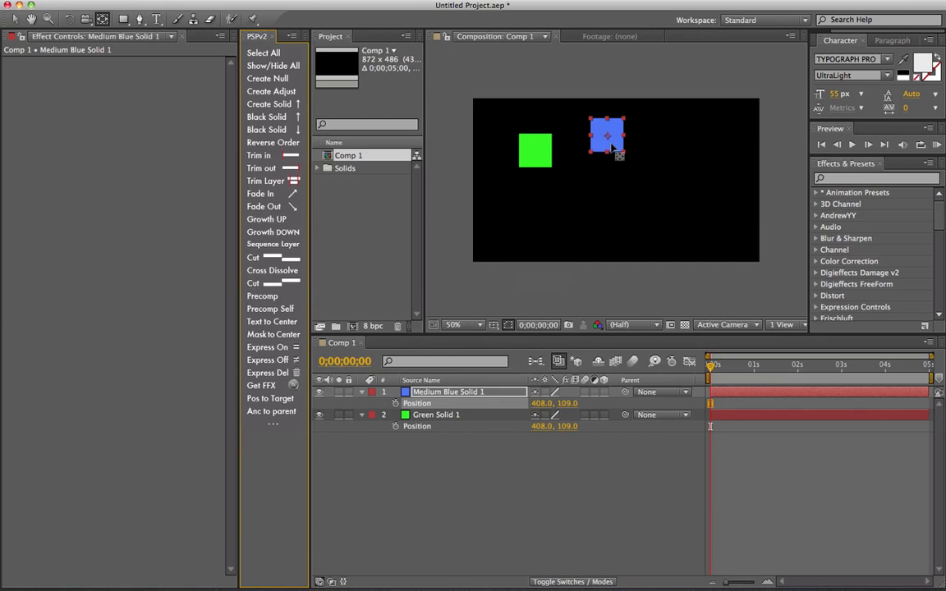
click(538, 149)
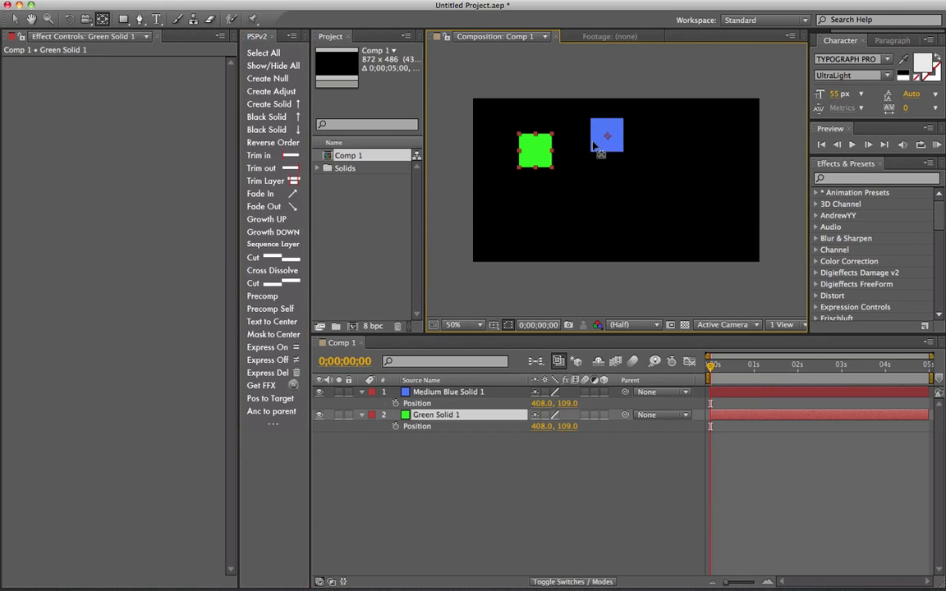
key(super+z)
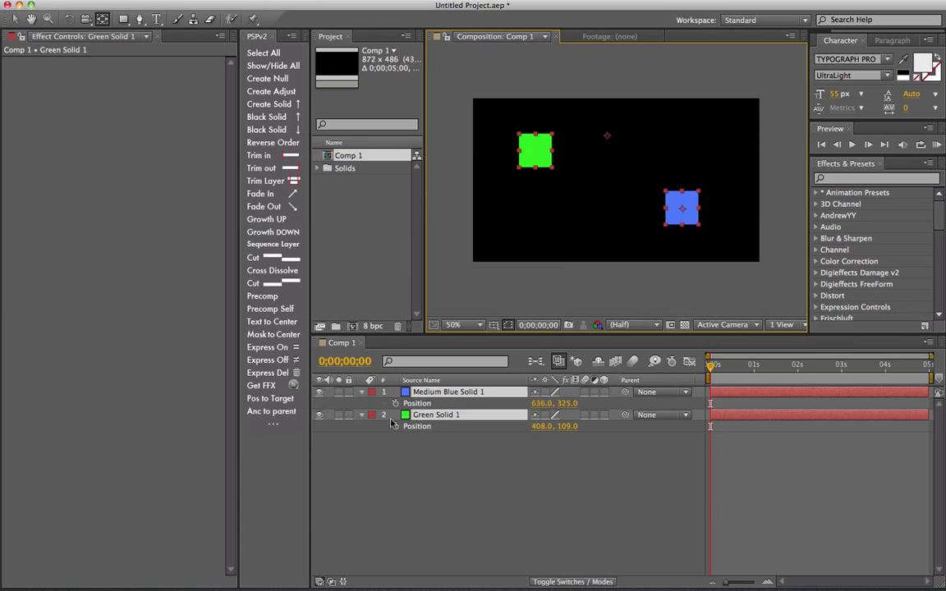
Try Pos to Target from the blue solid to the green solid's layer center, and undo it
click(270, 398)
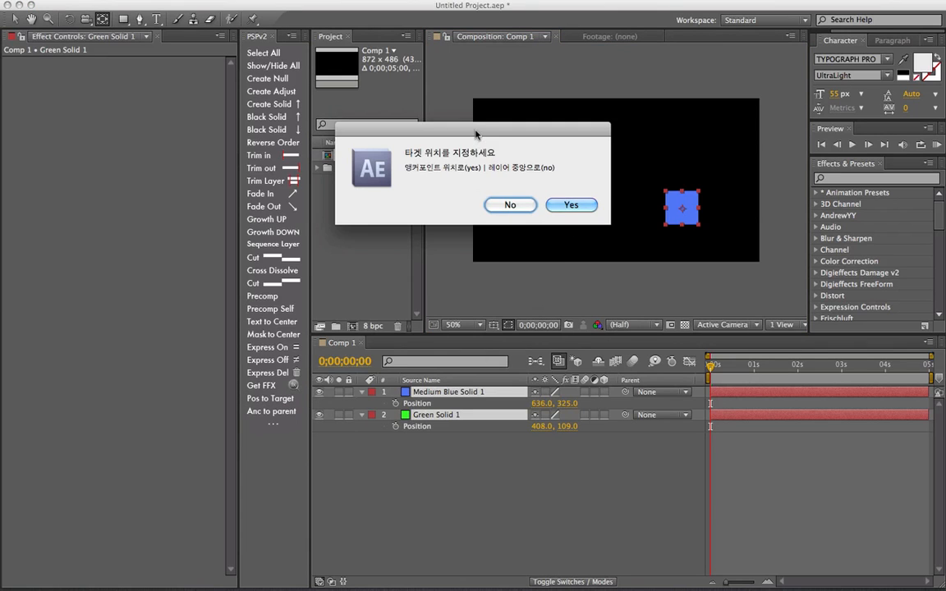
drag(427, 124, 413, 188)
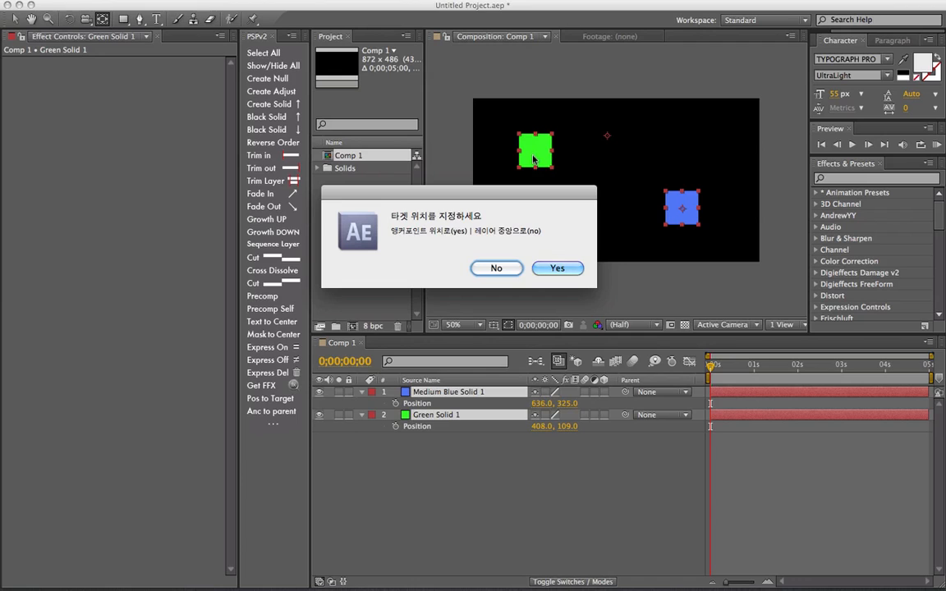
click(496, 268)
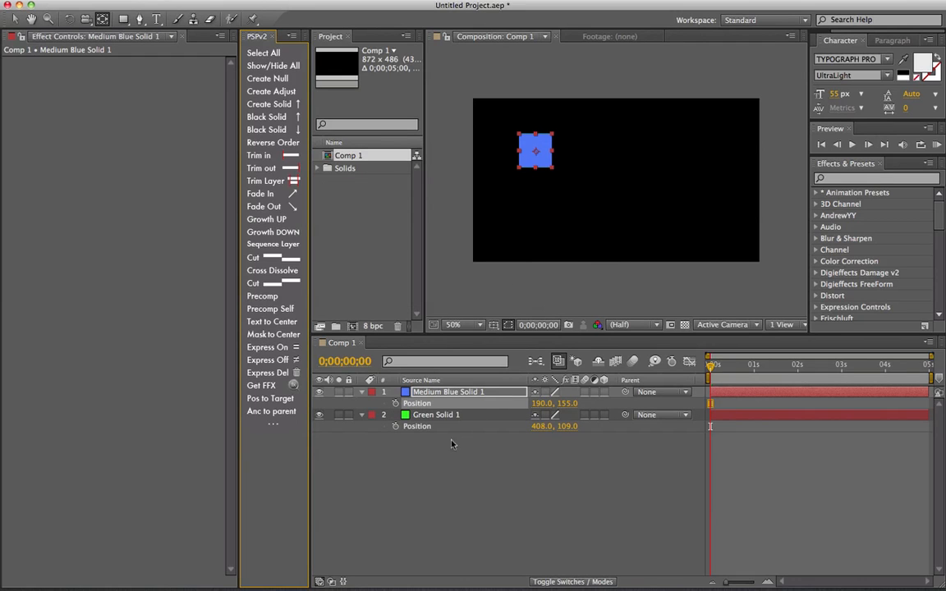
click(444, 415)
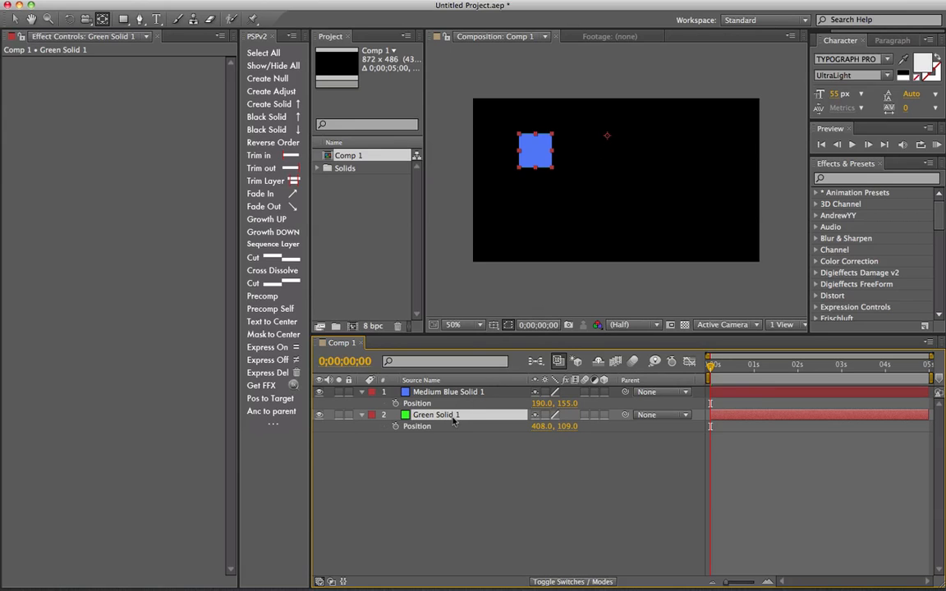
key(super+z)
click(446, 474)
Duplicate the Medium Blue Solid 1 layer five times
click(437, 392)
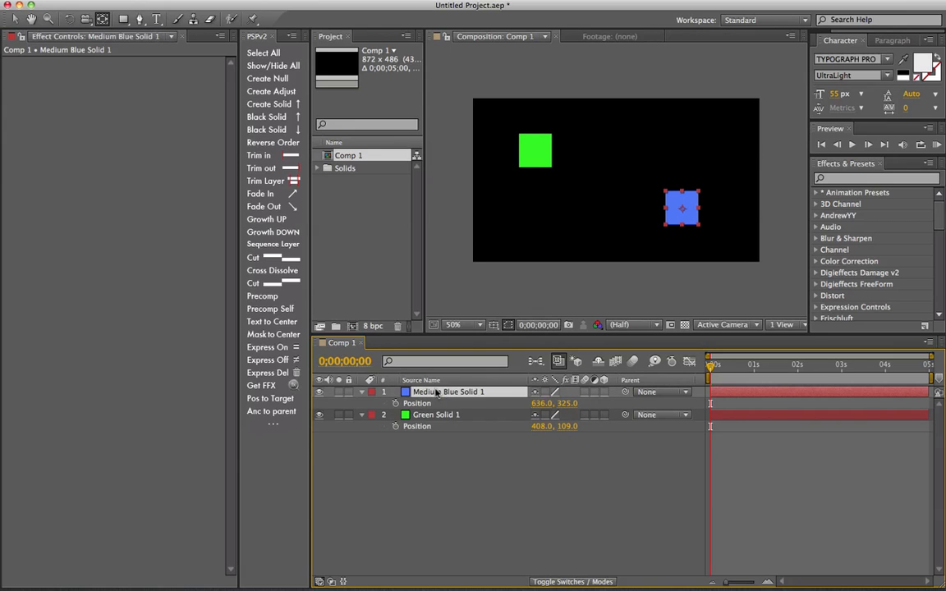
click(435, 415)
click(448, 392)
key(super+d)
key(super+d)
key(super+d)
key(super+d)
key(super+d)
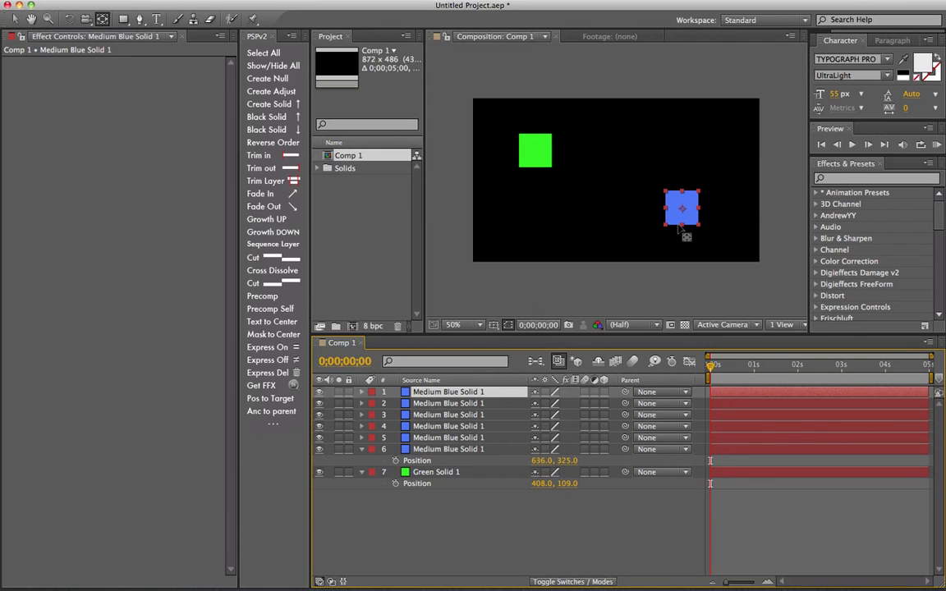
Spread the six stacked blue squares apart in the composition, placing the original at about 670, 285
key(v)
drag(682, 224, 713, 154)
click(687, 212)
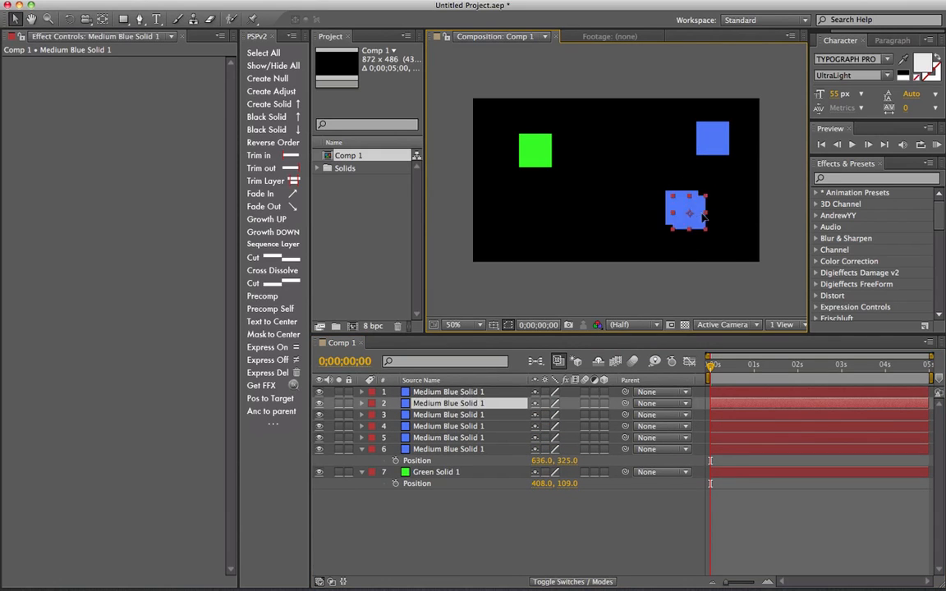
drag(689, 212, 630, 225)
click(677, 206)
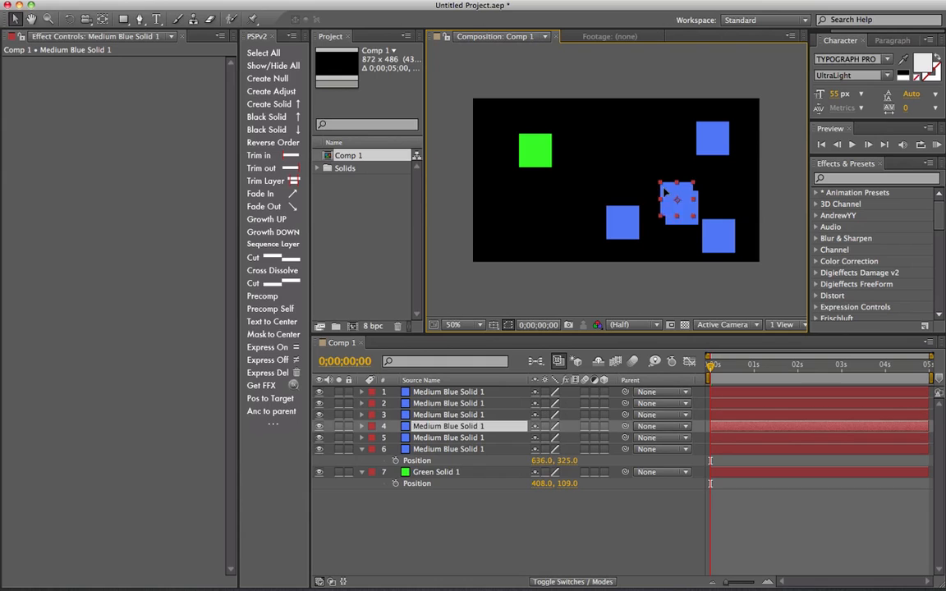
drag(678, 205, 649, 127)
mouse_move(679, 205)
mouse_down()
mouse_move(700, 198)
mouse_move(693, 199)
mouse_up()
Try Pos to Target from all six blue solids to the green solid's anchor point, and undo it
click(464, 392)
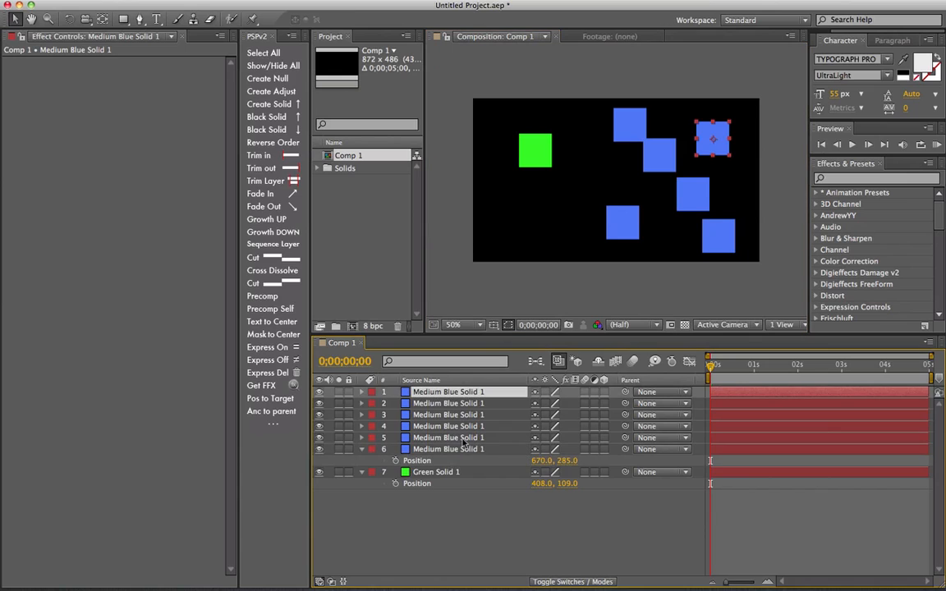
shift+click(452, 450)
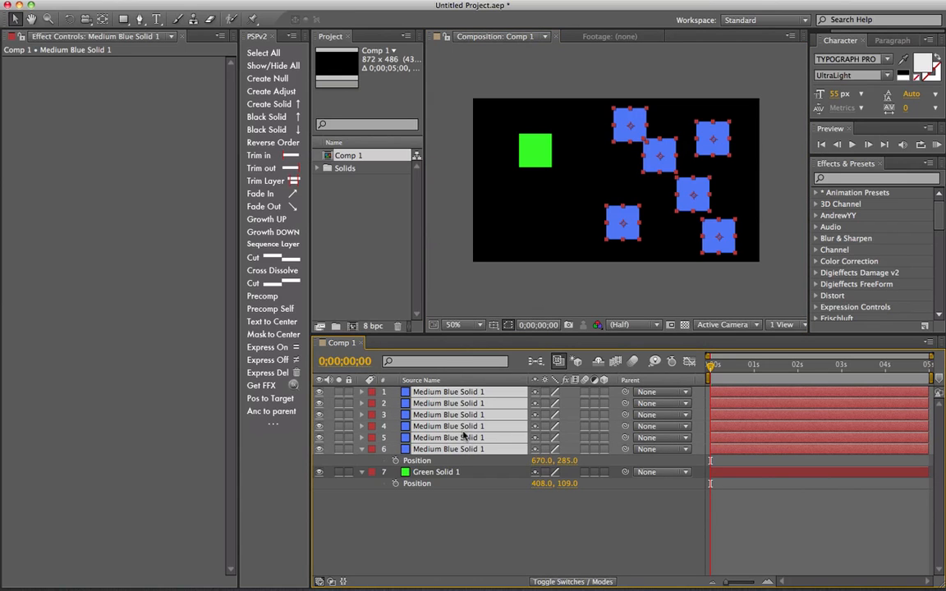
click(535, 168)
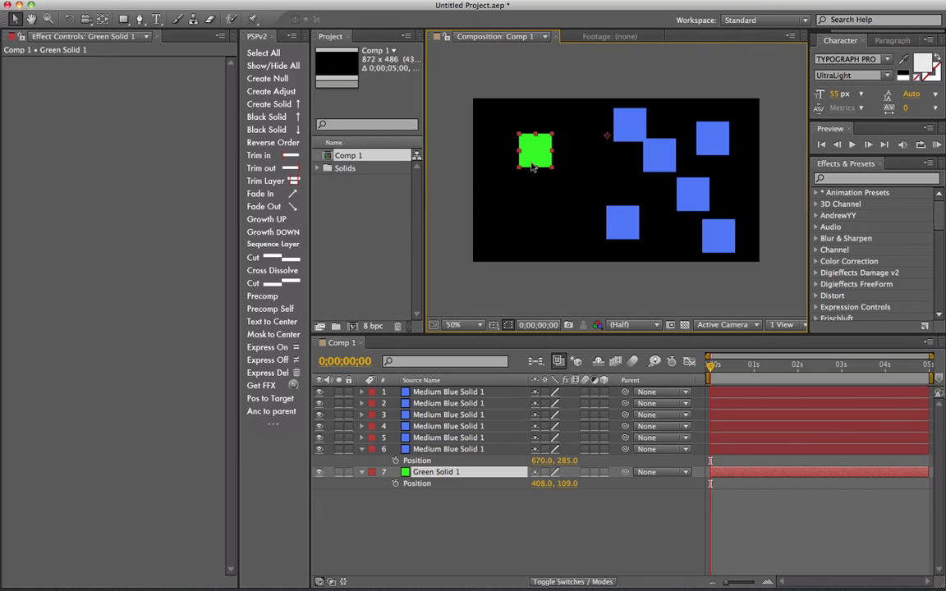
click(467, 394)
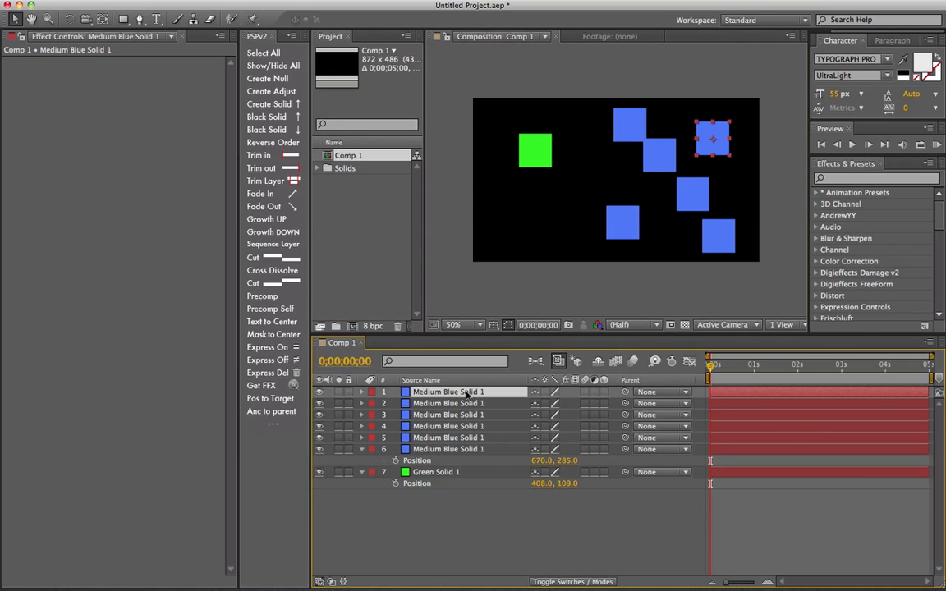
shift+click(465, 450)
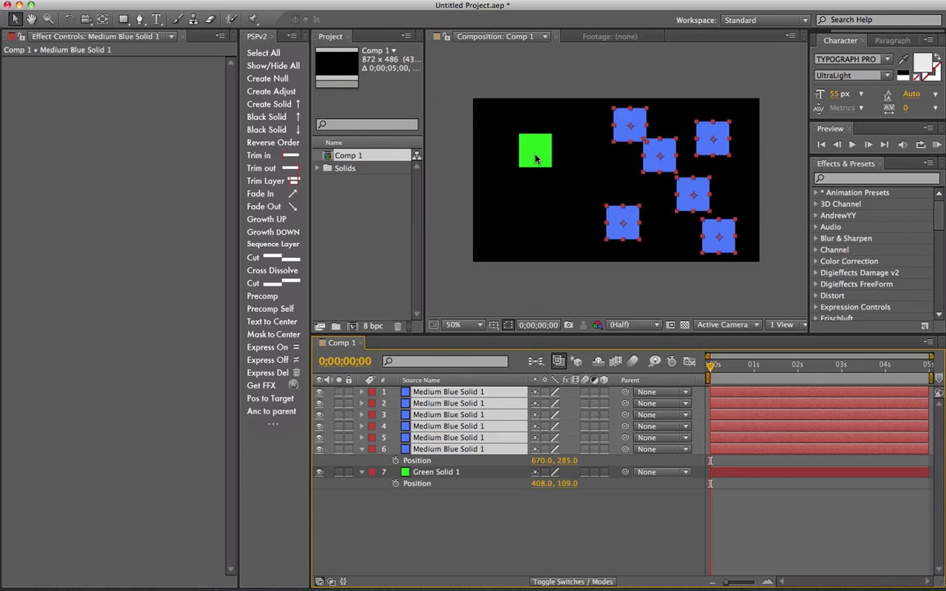
shift+click(536, 159)
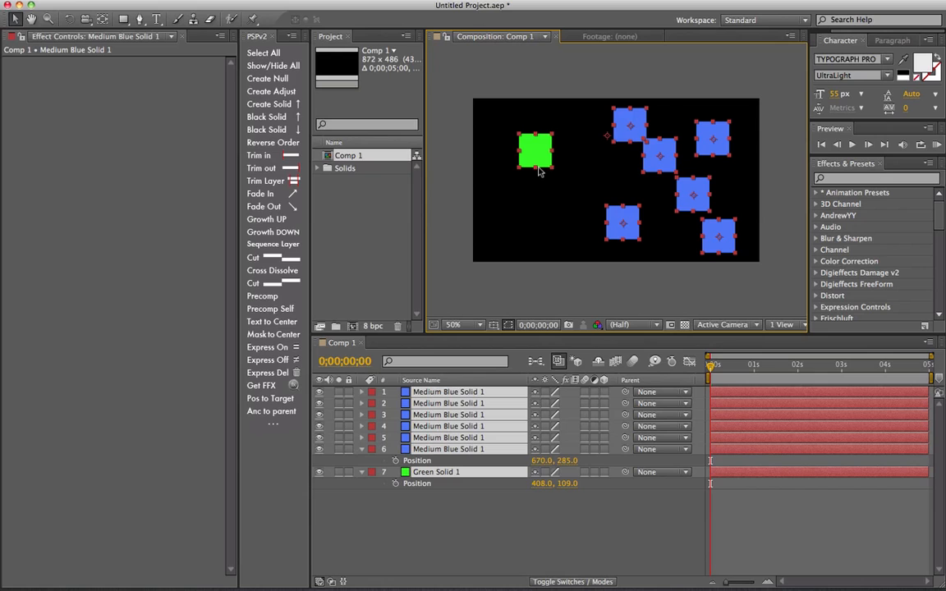
click(270, 399)
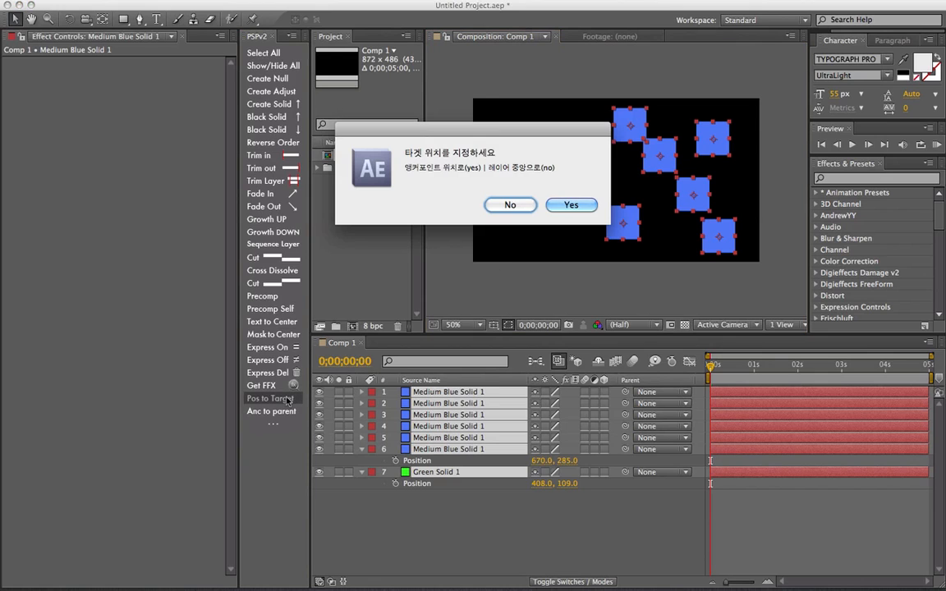
drag(547, 155, 409, 202)
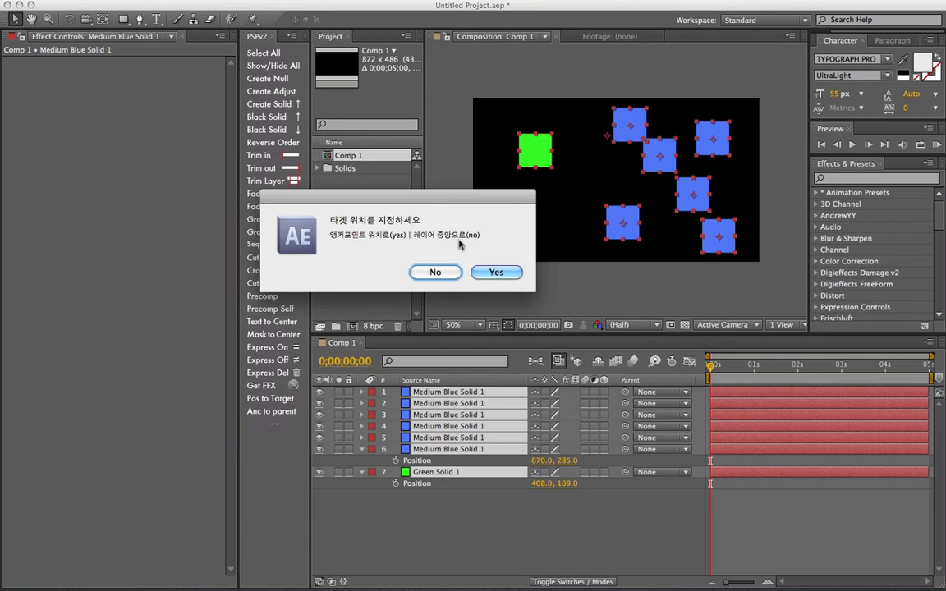
click(495, 273)
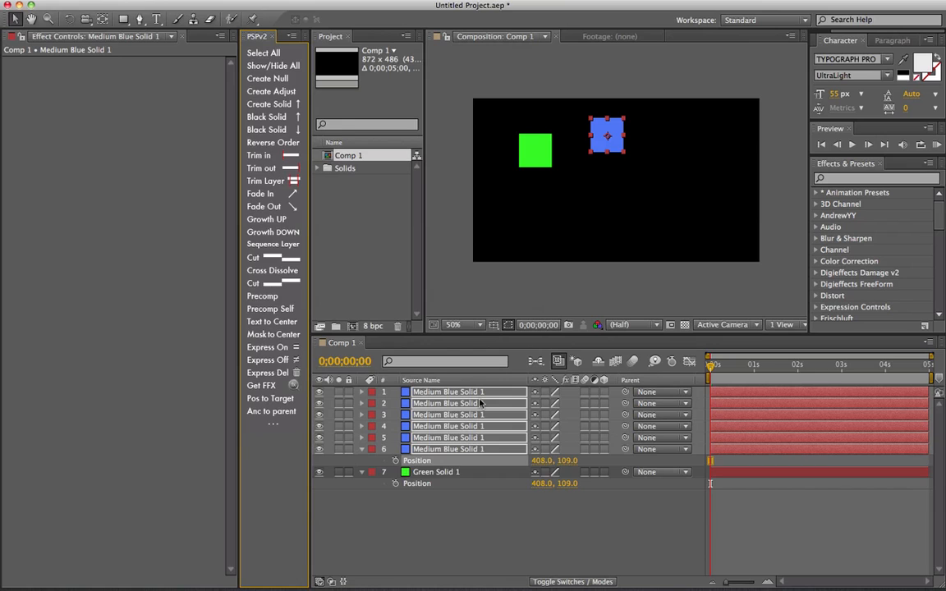
key(super+z)
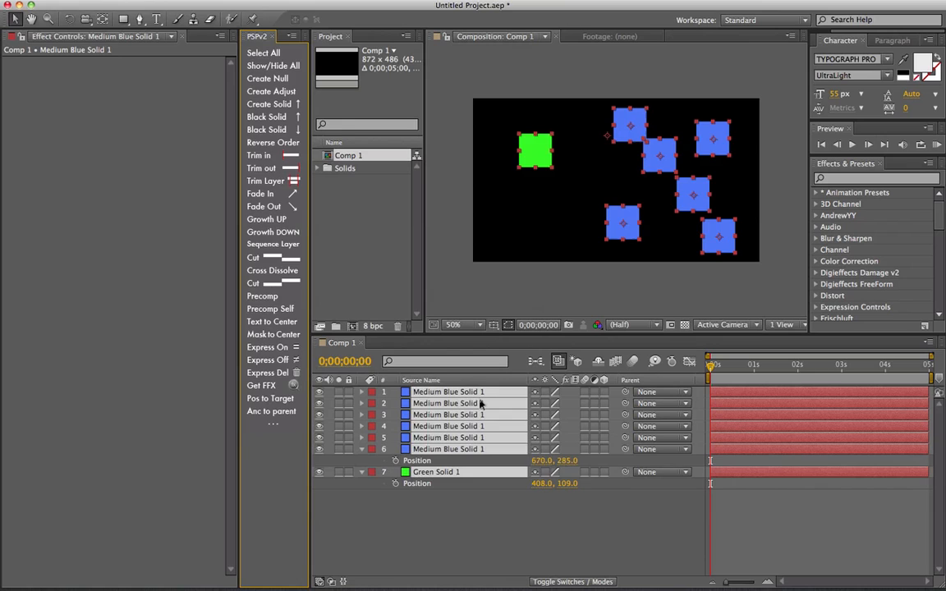
Try Pos to Target from all six blue solids to the green solid's layer center, and undo it
click(284, 399)
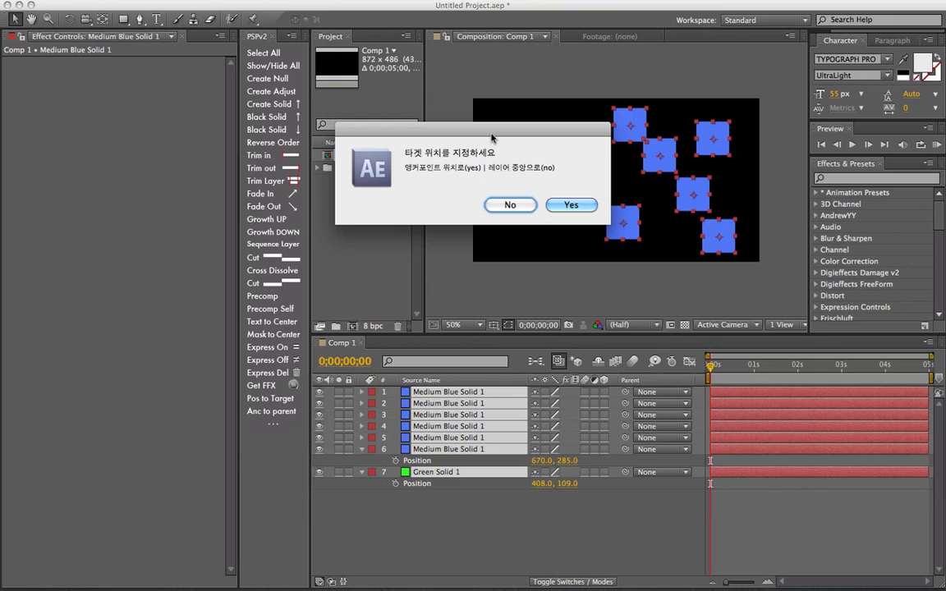
drag(492, 138, 458, 208)
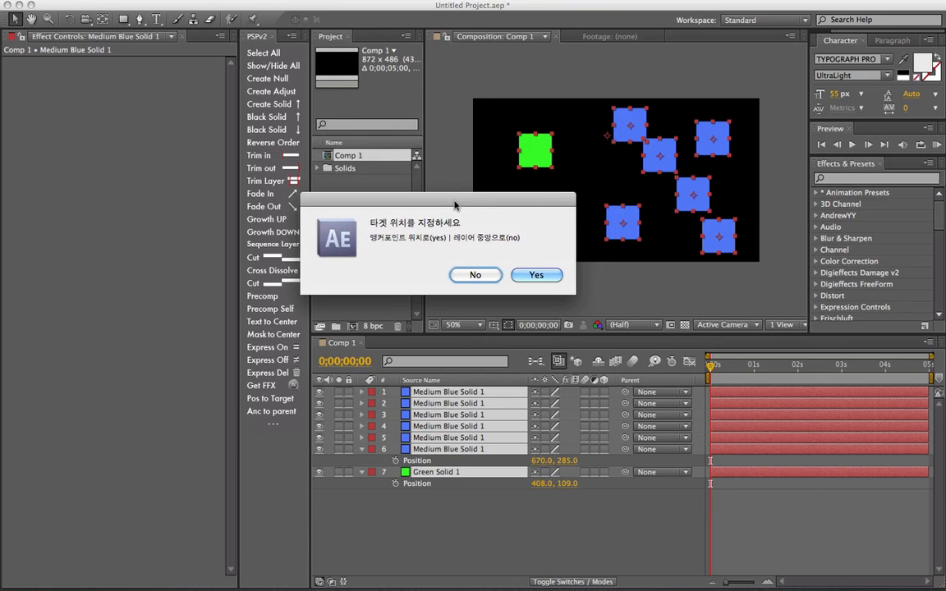
click(477, 276)
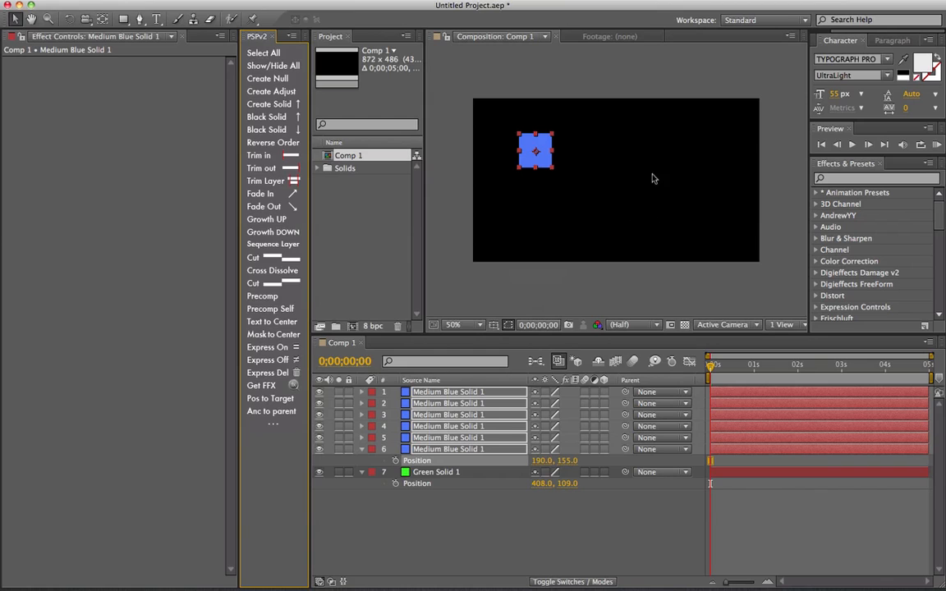
click(451, 474)
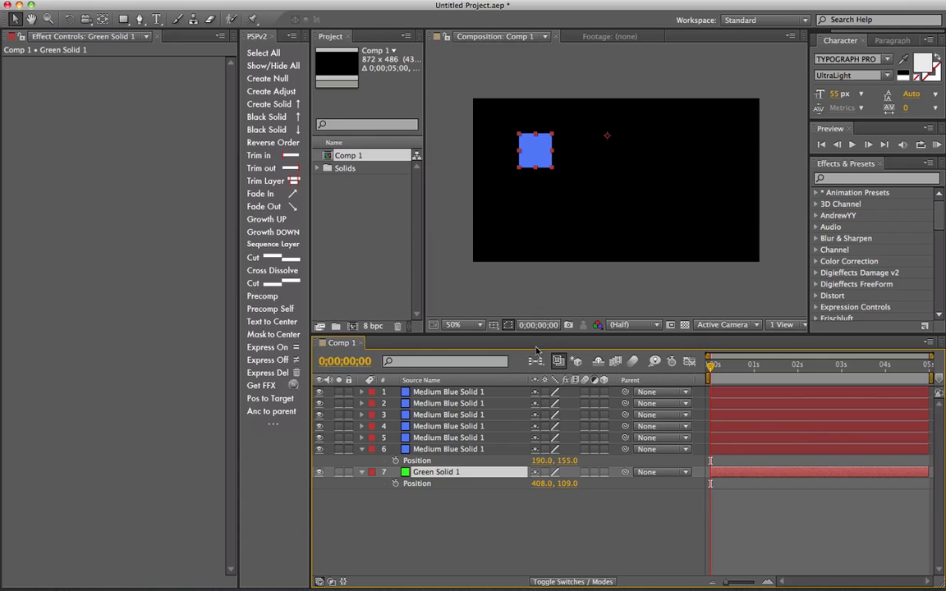
key(super+z)
click(470, 475)
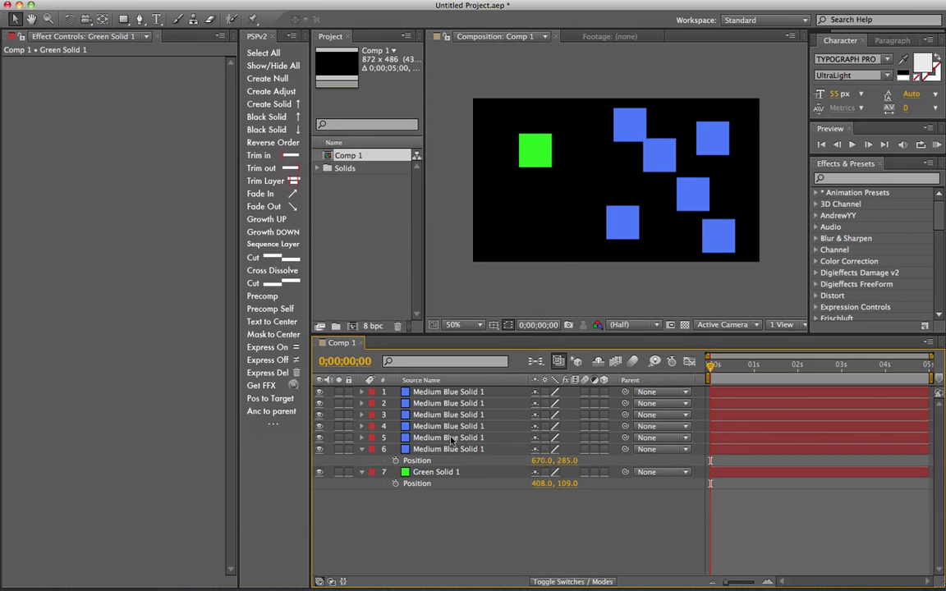
Delete the five duplicated blue solids, layers 1 to 5, keeping only the original above Green Solid 1
click(450, 442)
shift+click(448, 394)
key(Delete)
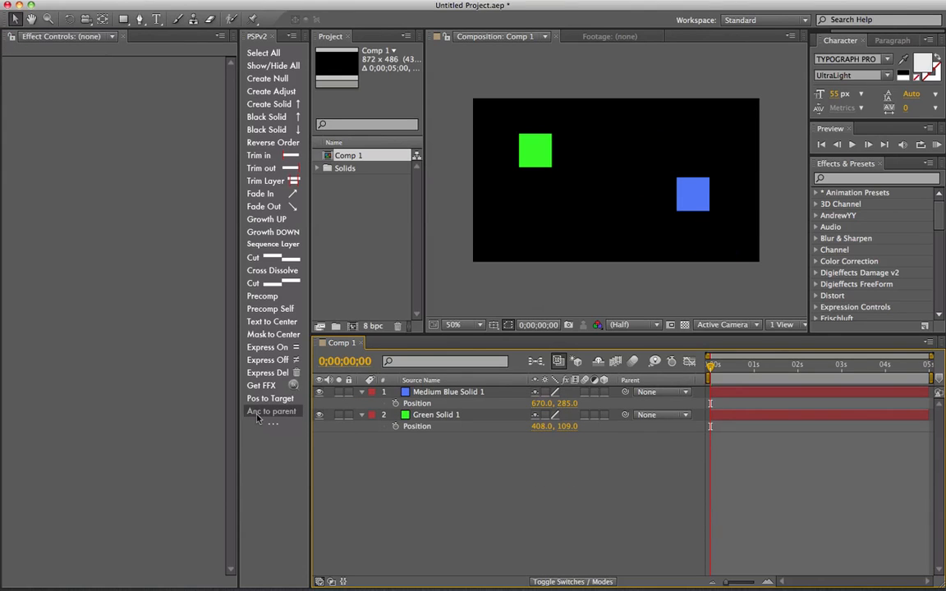
Move the remaining blue square to about 624, 309 in the composition and deselect it
click(448, 393)
click(442, 415)
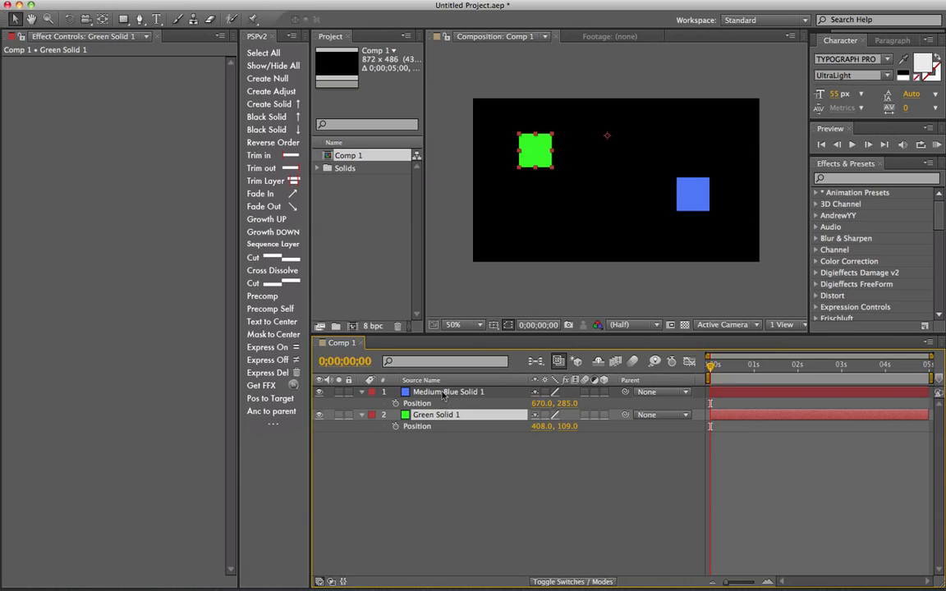
click(441, 404)
click(441, 415)
click(688, 195)
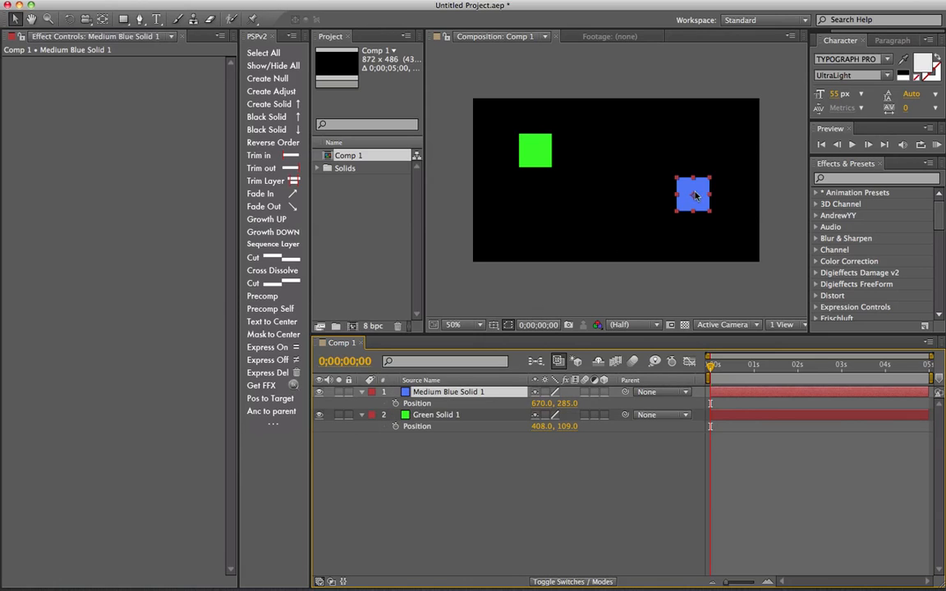
mouse_move(689, 195)
mouse_down()
mouse_move(622, 145)
mouse_move(688, 196)
mouse_move(641, 165)
mouse_move(680, 190)
mouse_move(680, 218)
mouse_move(680, 205)
mouse_up()
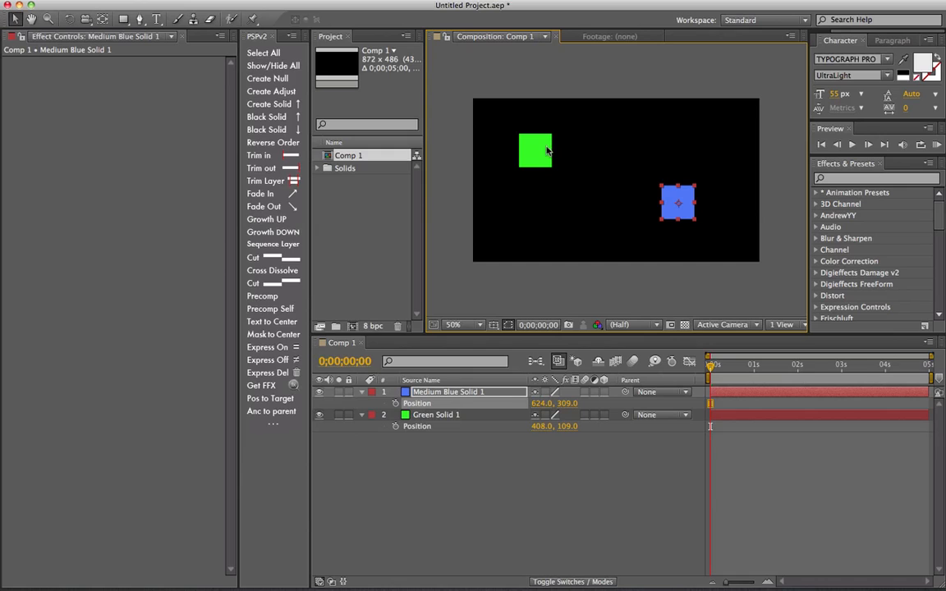
click(450, 449)
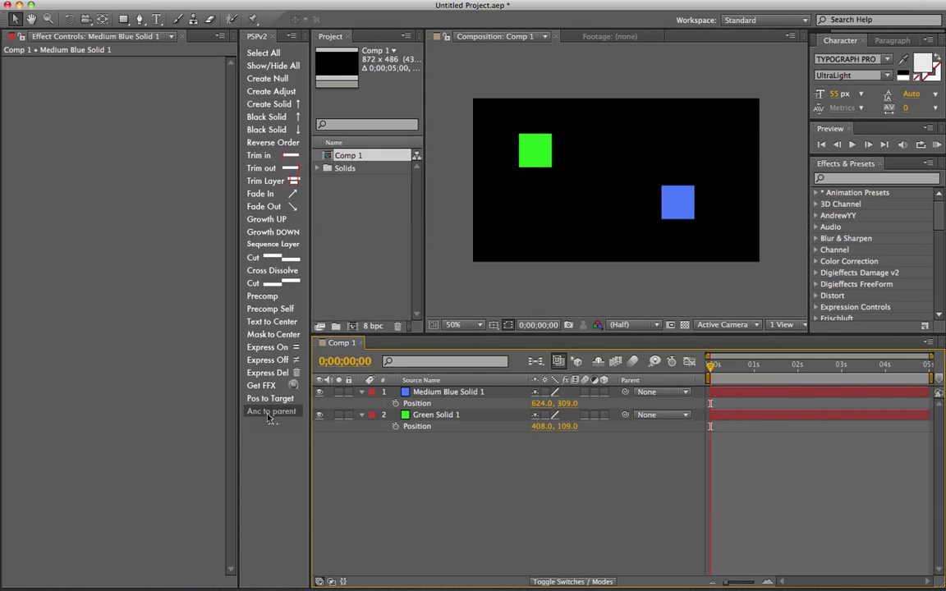
click(268, 411)
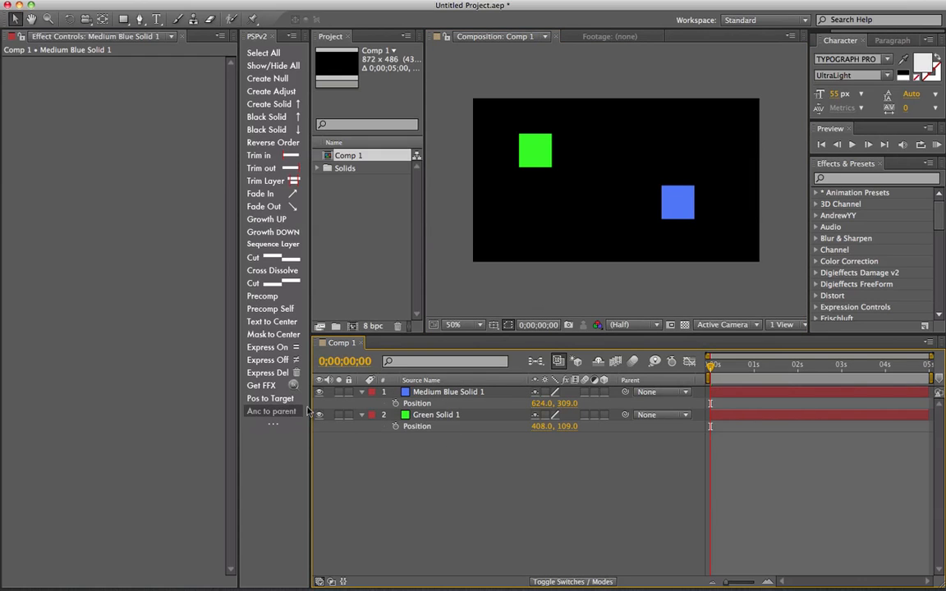
Compare the anchor point locations of the blue square and the green square in the composition
click(446, 416)
click(672, 205)
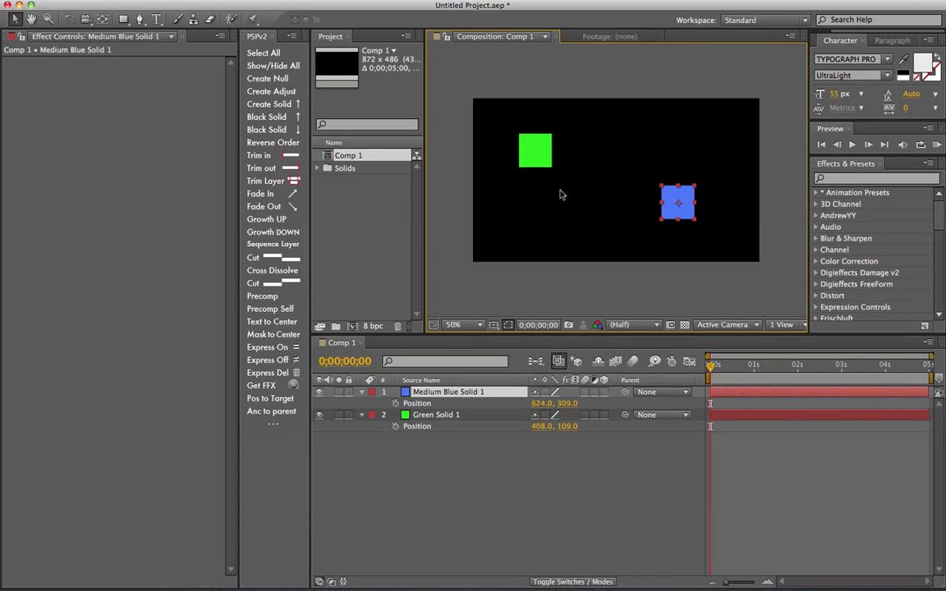
click(530, 146)
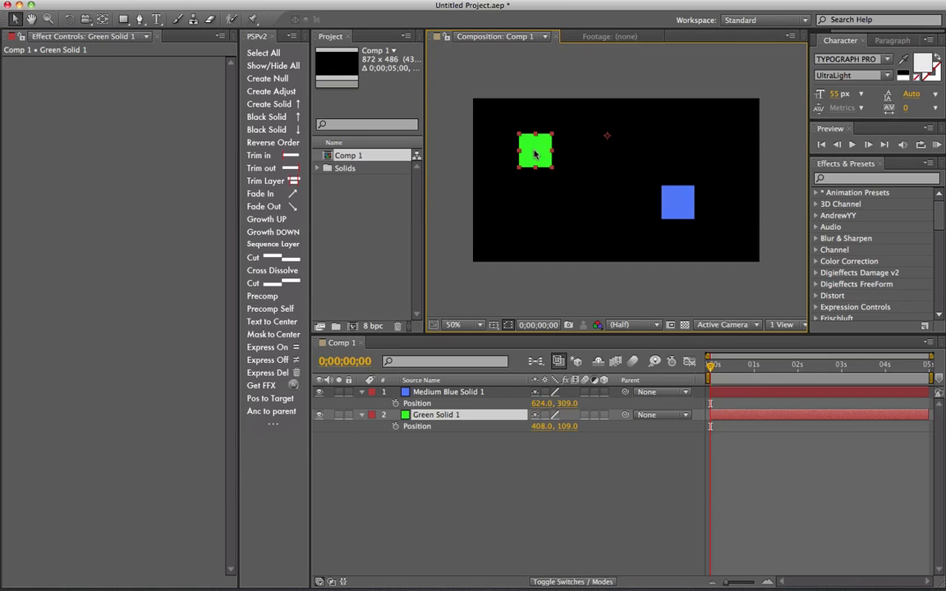
click(697, 214)
click(689, 212)
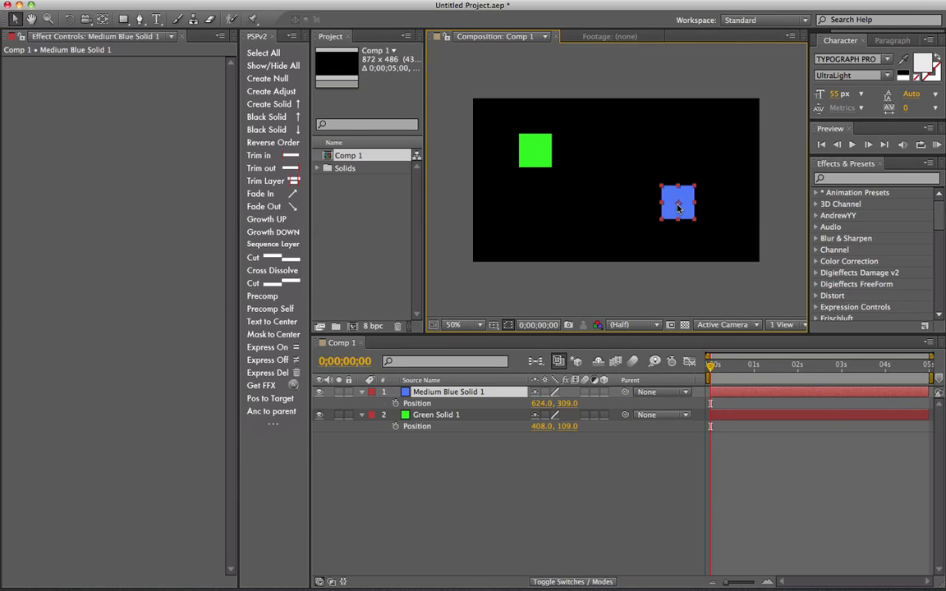
click(525, 155)
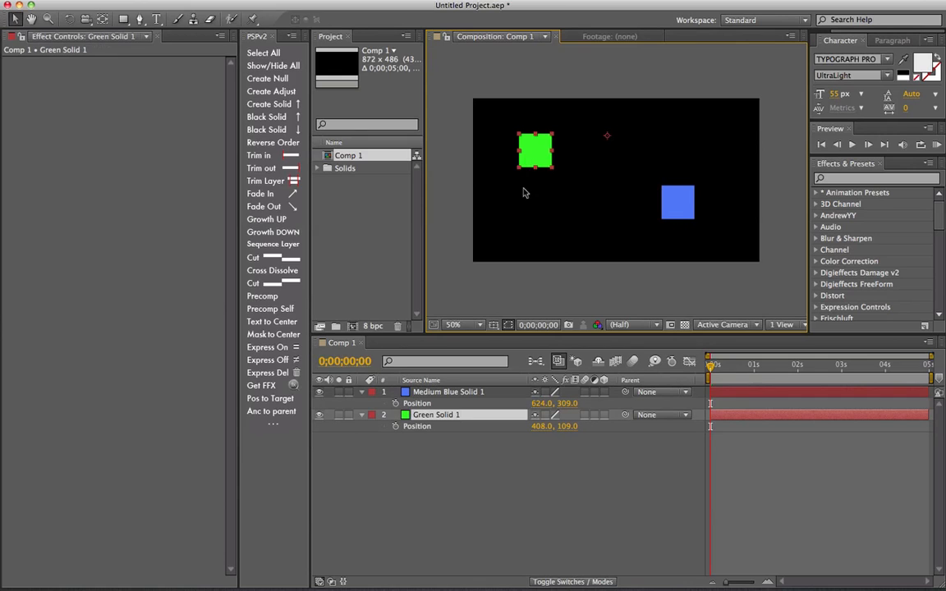
Parent Medium Blue Solid 1 to Green Solid 1 with the pick whip, and check both layers
click(466, 392)
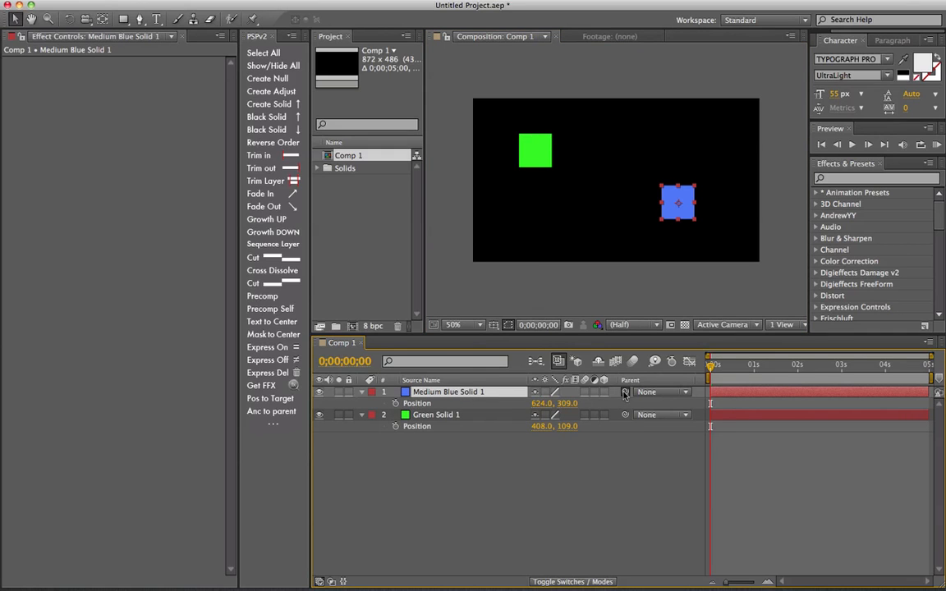
drag(624, 393, 440, 415)
click(437, 417)
click(442, 394)
click(441, 416)
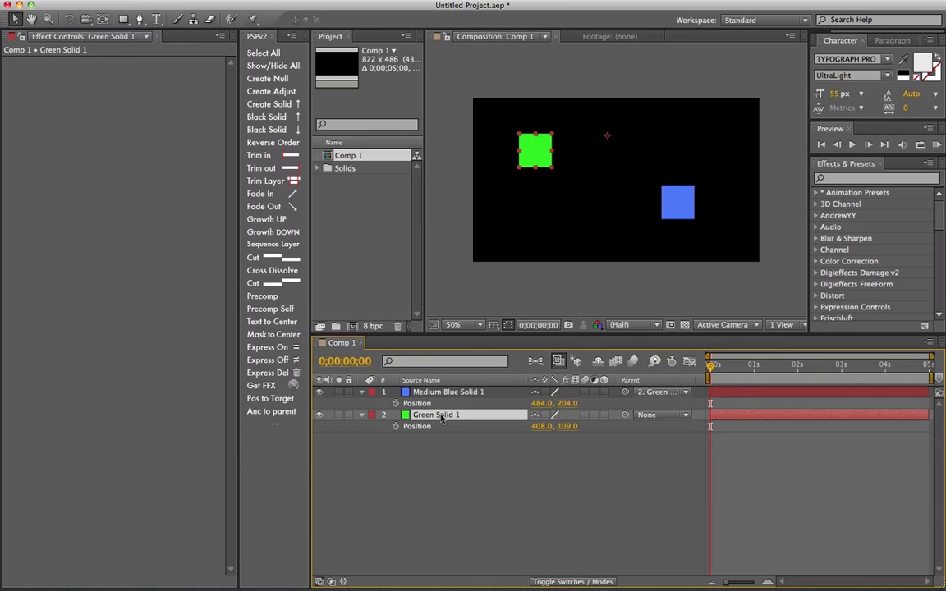
Try Anc to parent on the blue solid using the parent's anchor point option, check both layers' anchors, and undo it
click(444, 395)
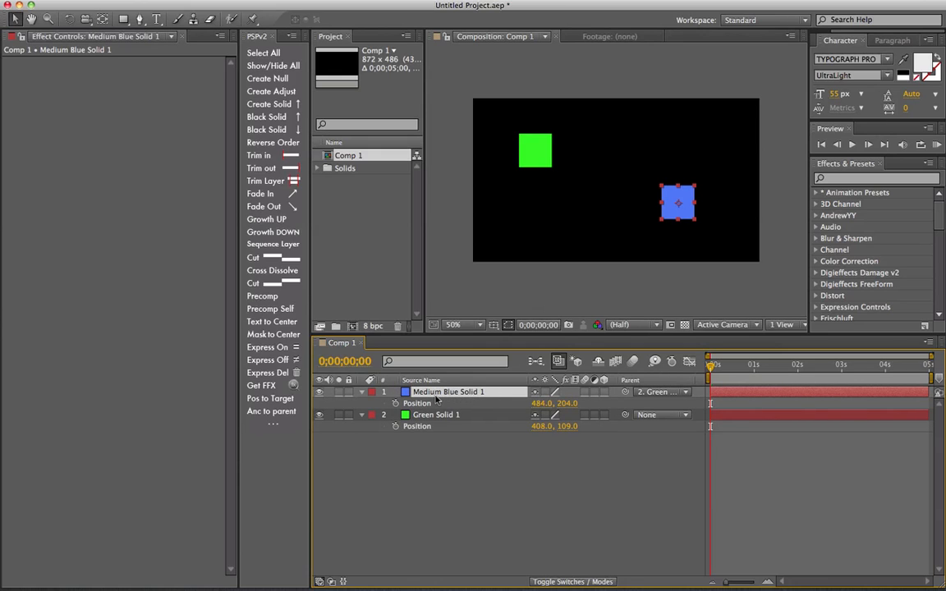
click(270, 398)
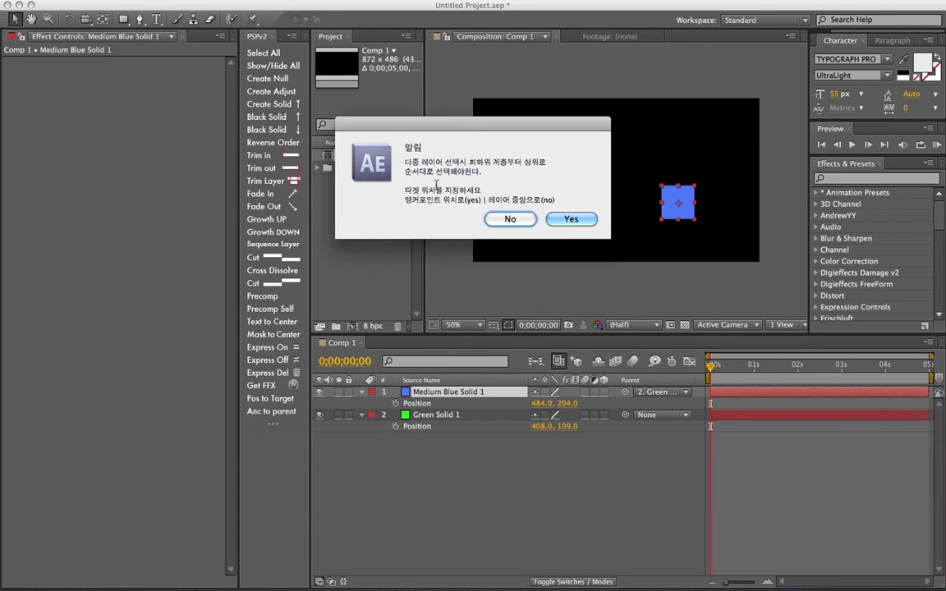
drag(451, 128, 384, 204)
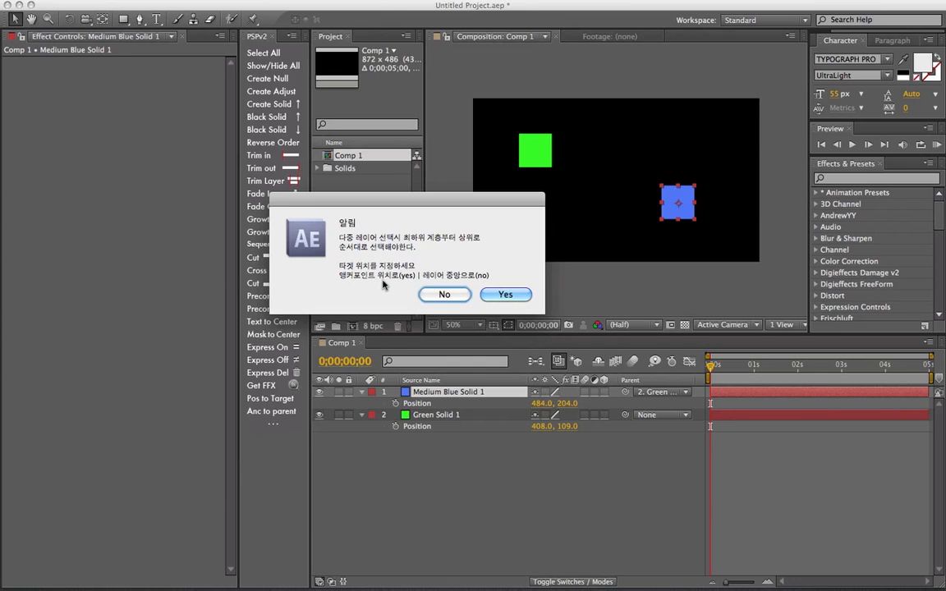
click(505, 295)
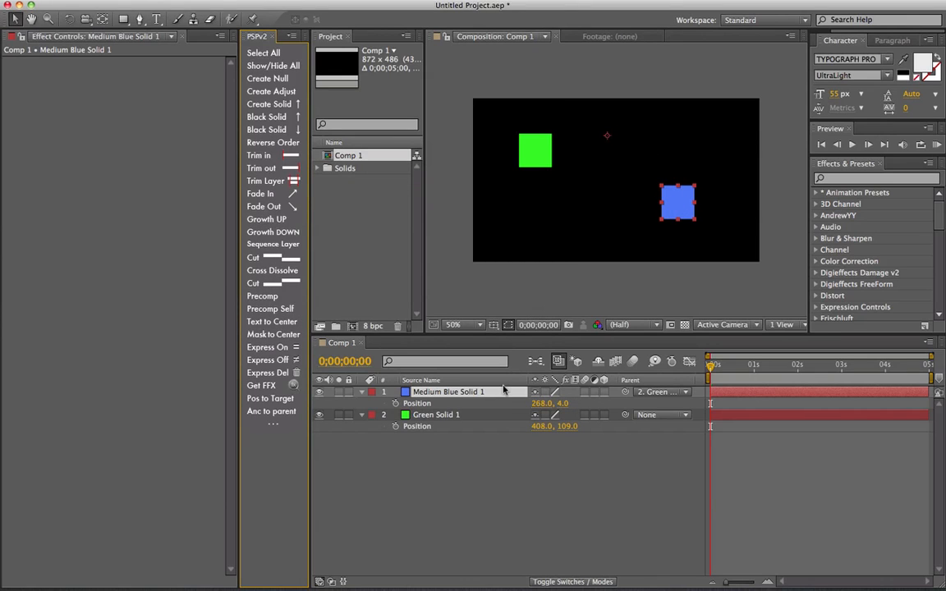
click(448, 416)
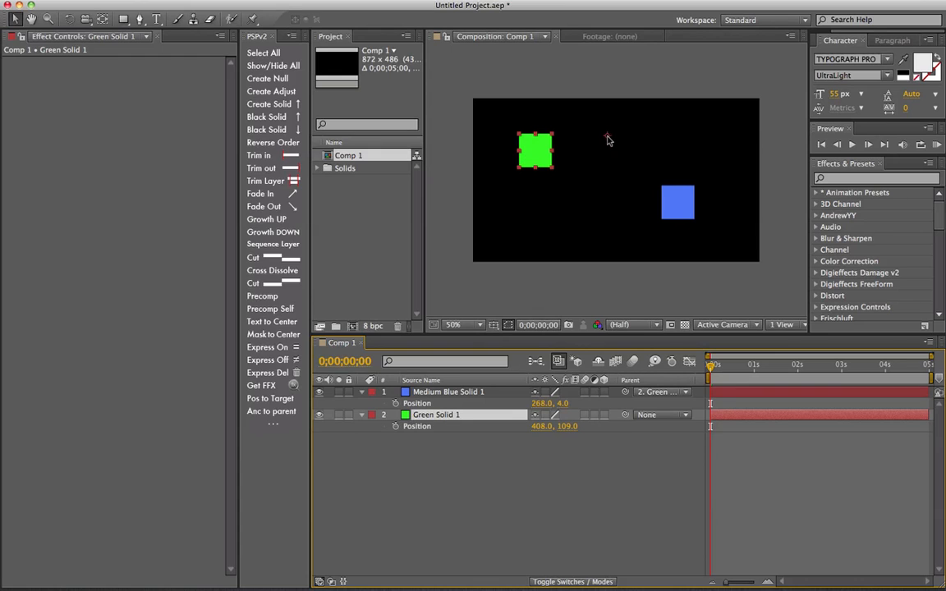
click(677, 204)
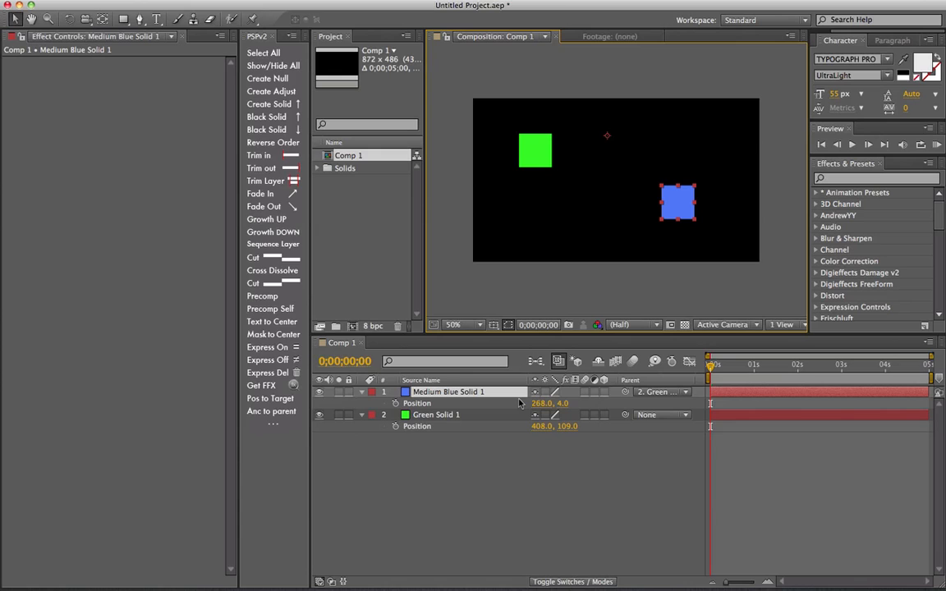
Try Anc to parent on the blue solid using the parent's layer center option, check both anchors, and undo it
click(461, 393)
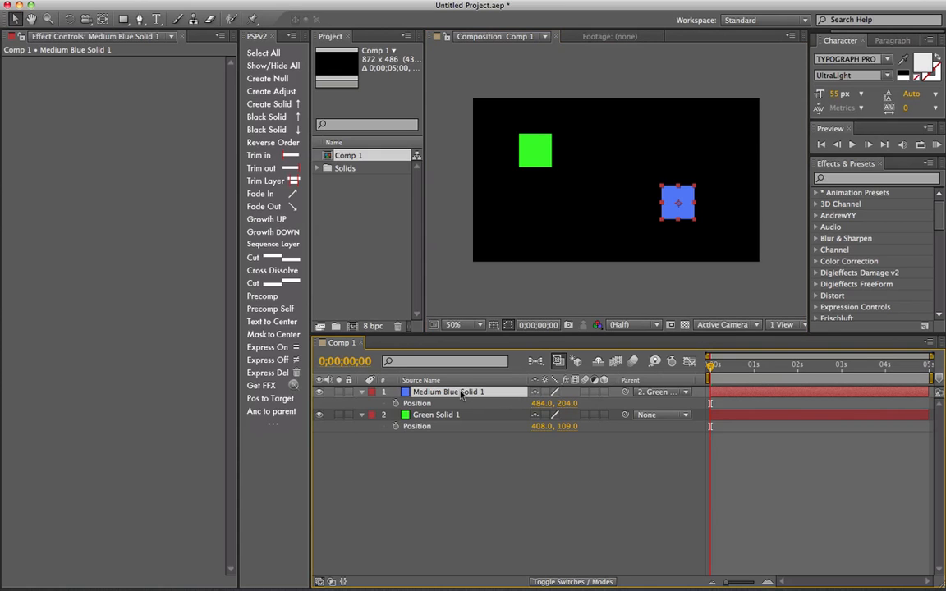
click(295, 413)
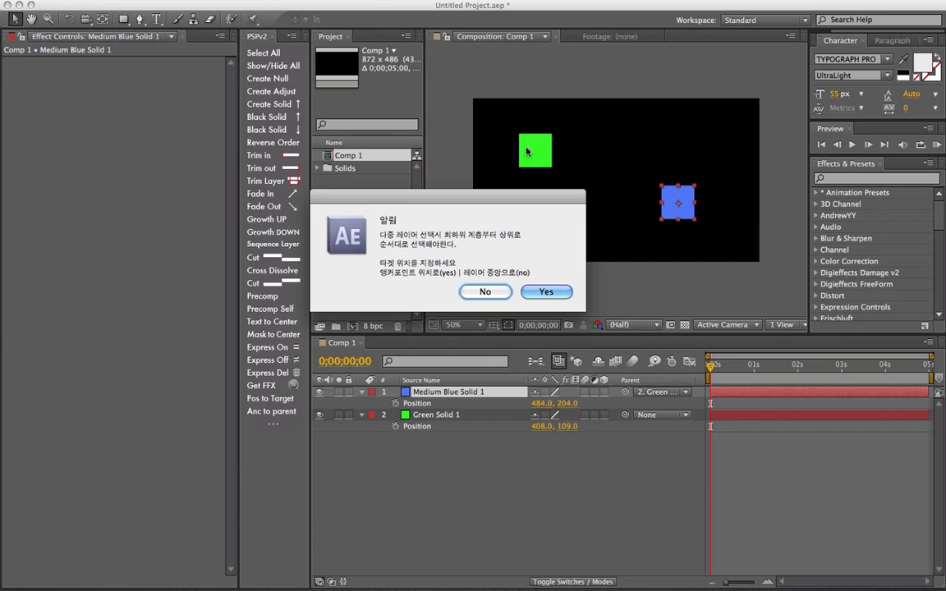
click(485, 292)
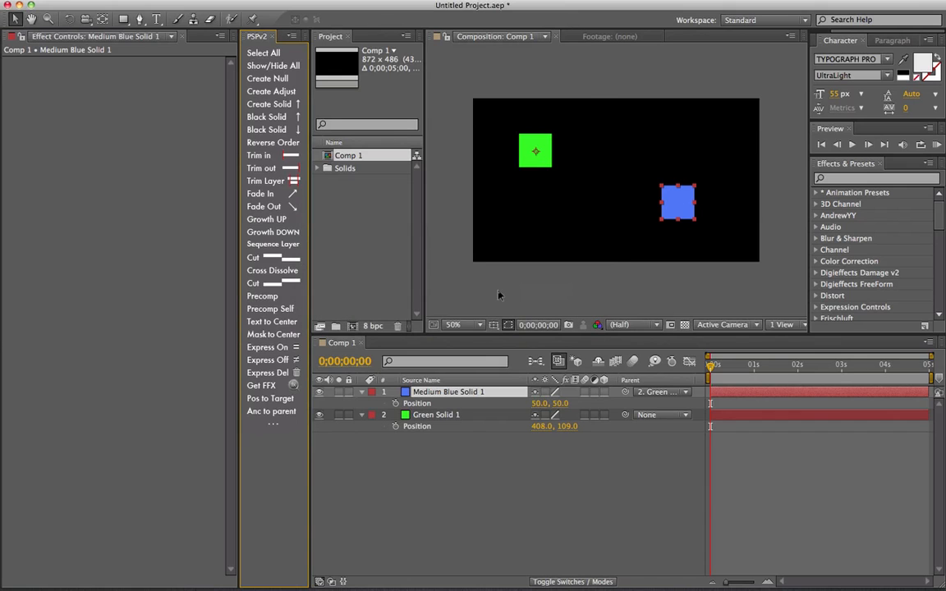
click(683, 206)
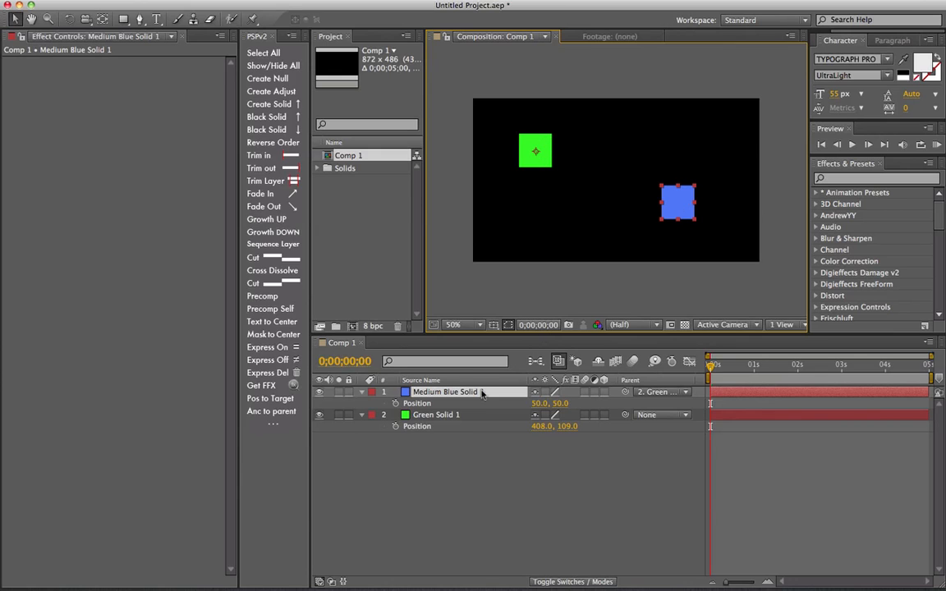
click(457, 415)
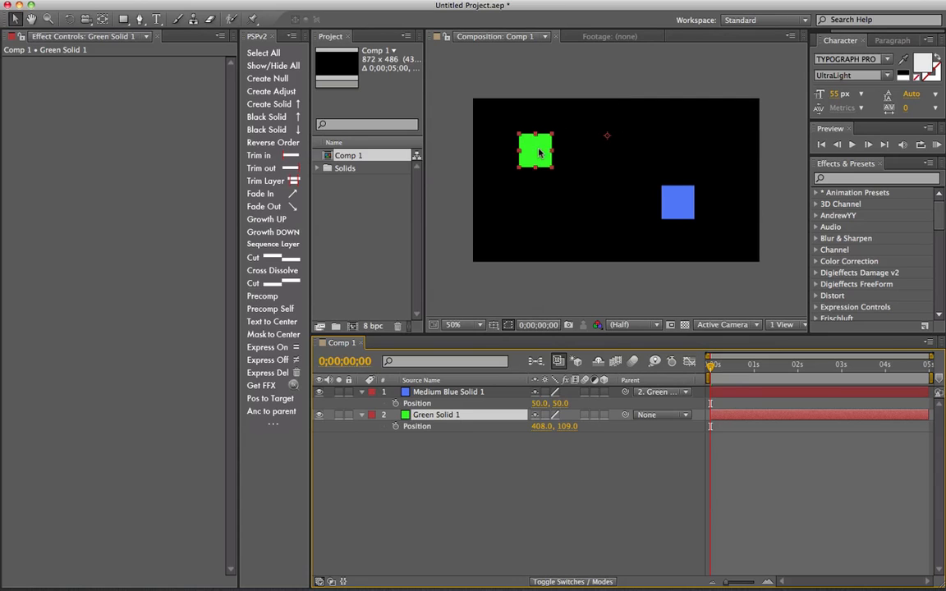
click(686, 207)
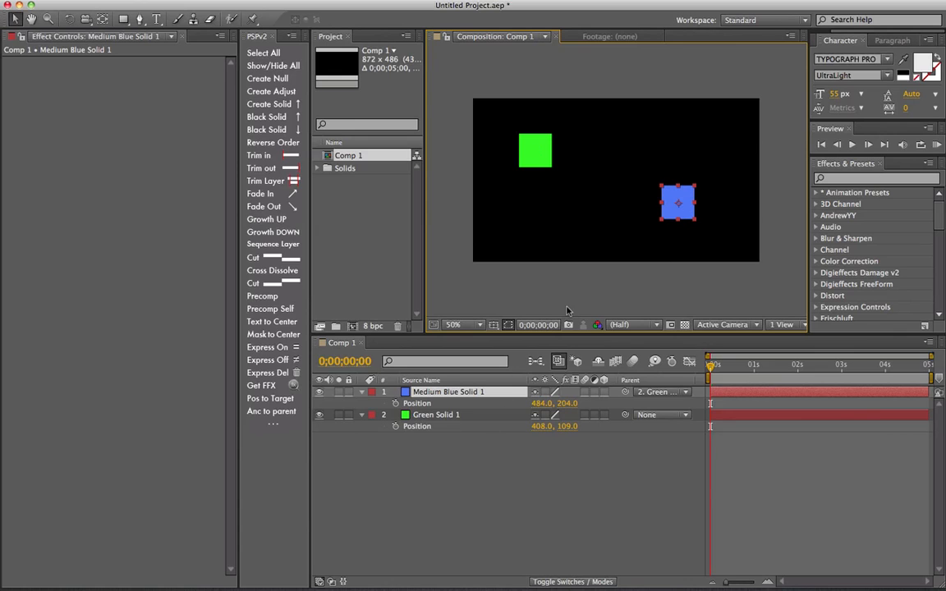
Arrange the blue square and two duplicates of it in a vertical column beneath the green square
drag(675, 211, 535, 200)
click(450, 393)
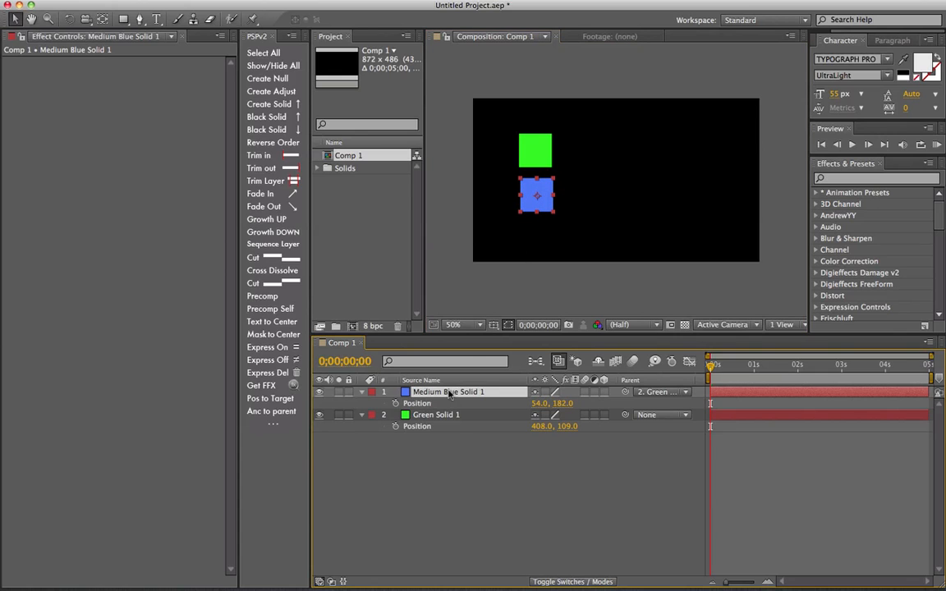
key(super+d)
key(super+d)
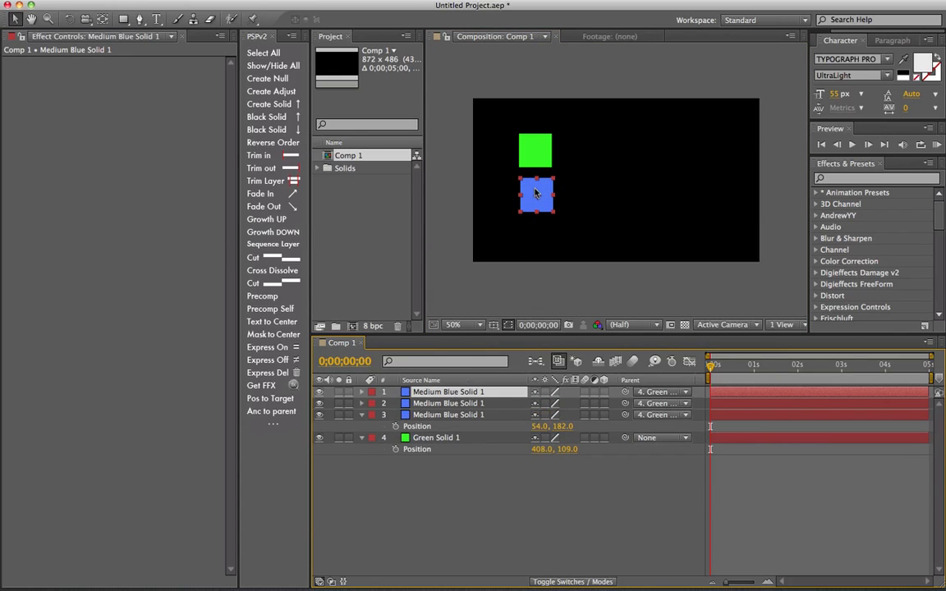
drag(536, 191, 535, 244)
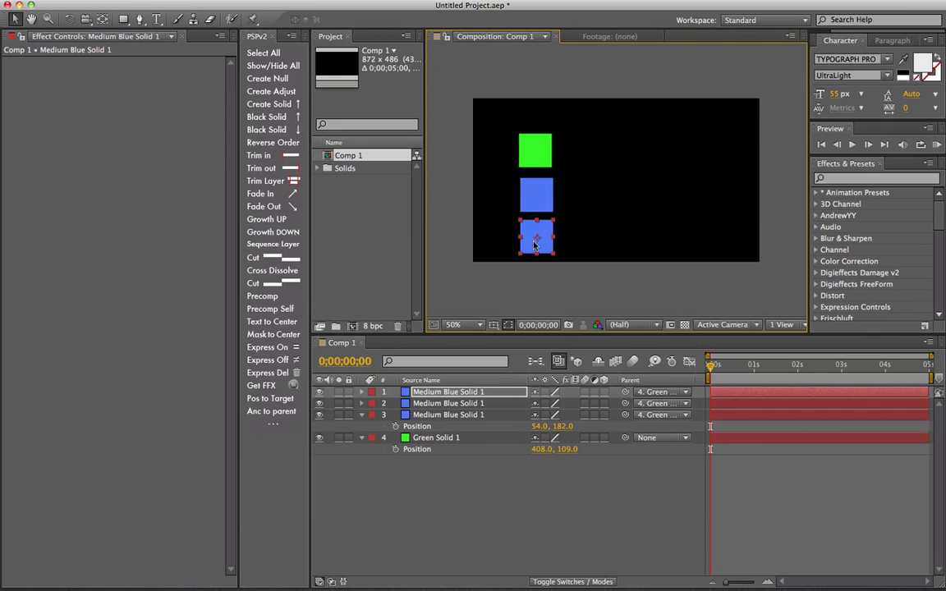
drag(535, 197, 536, 279)
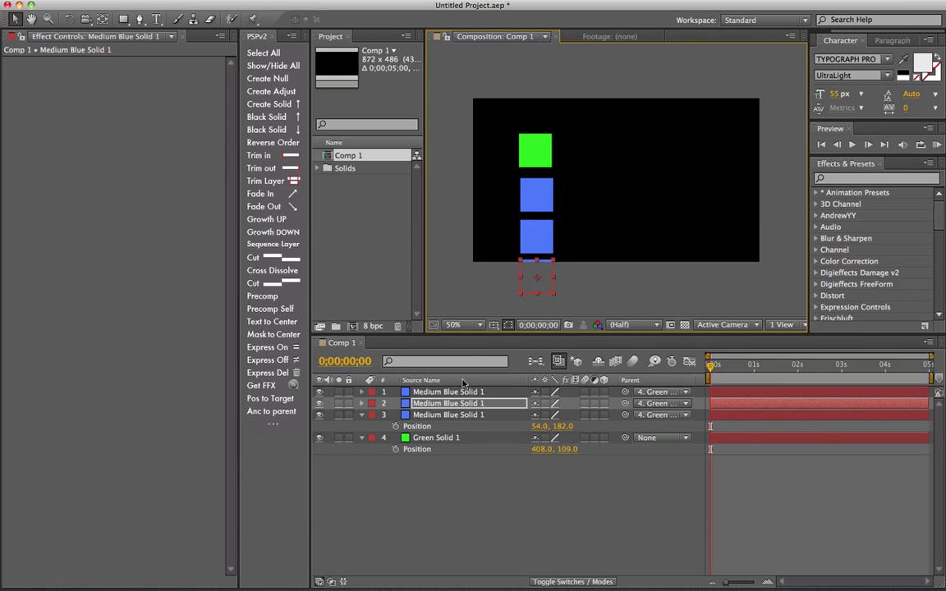
Move the whole column of squares up and left, placing Green Solid 1 at about 324, 11
click(408, 393)
shift+click(448, 440)
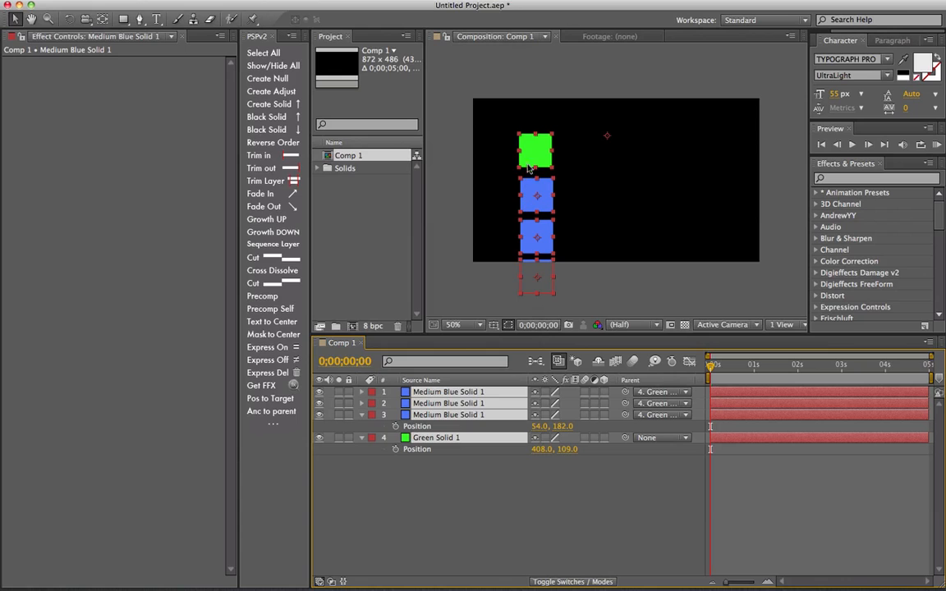
drag(533, 153, 505, 120)
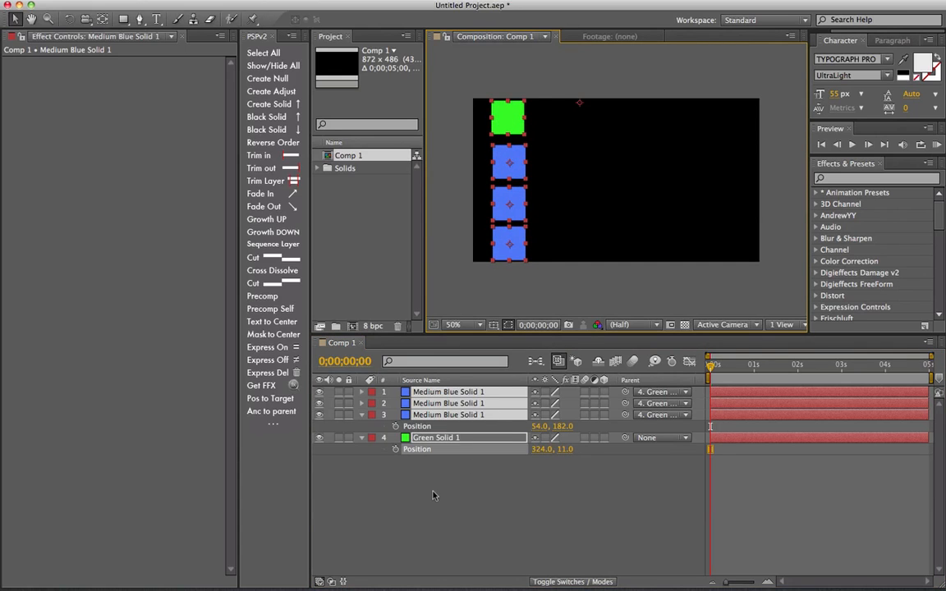
Reset Green Solid 1's anchor point to 50, 50 and move the column back near the composition's left edge
click(389, 442)
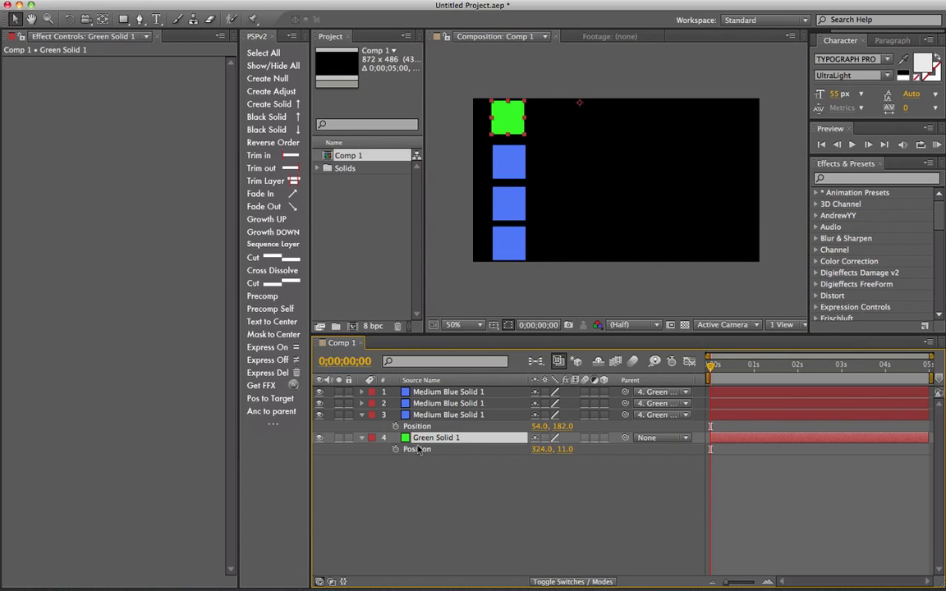
key(a)
right_click(417, 451)
click(399, 483)
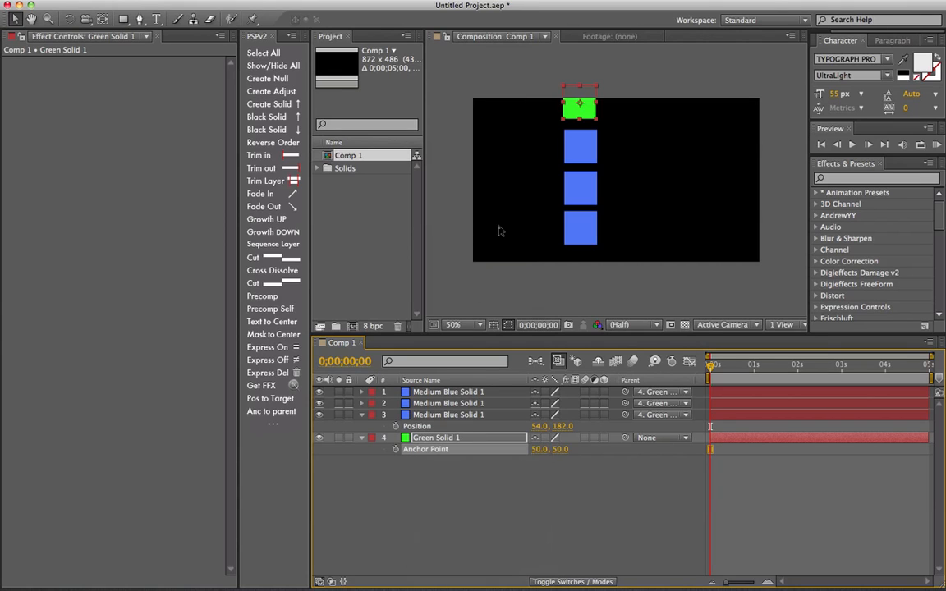
drag(577, 118, 510, 127)
click(472, 467)
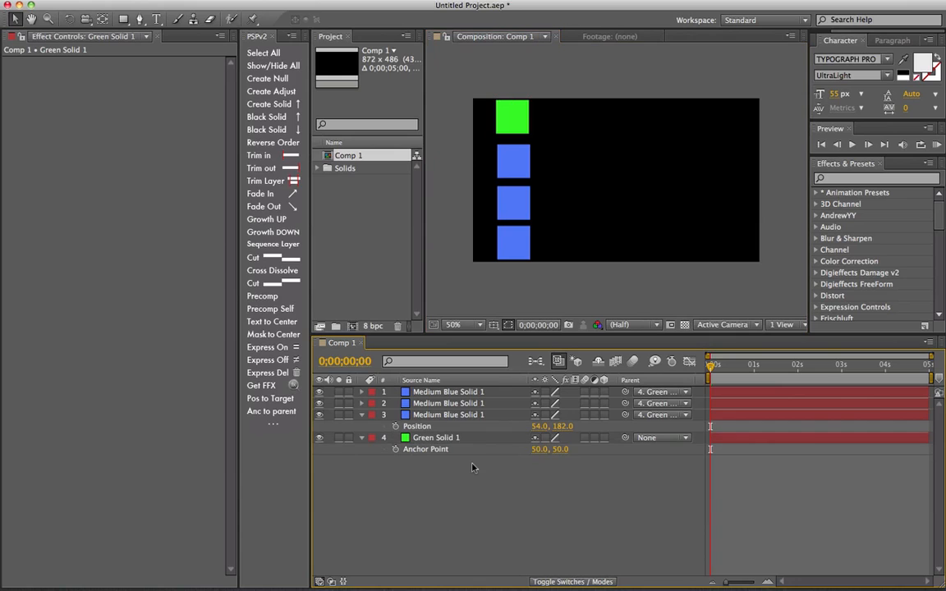
Set the parent of all three Medium Blue Solid 1 layers to None and deselect them
click(659, 394)
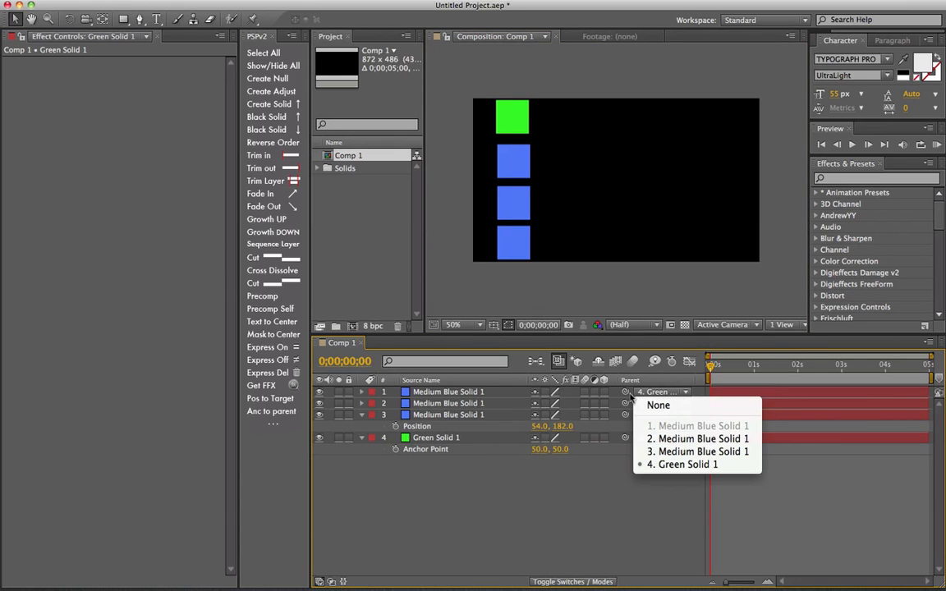
click(454, 396)
click(453, 394)
shift+click(453, 413)
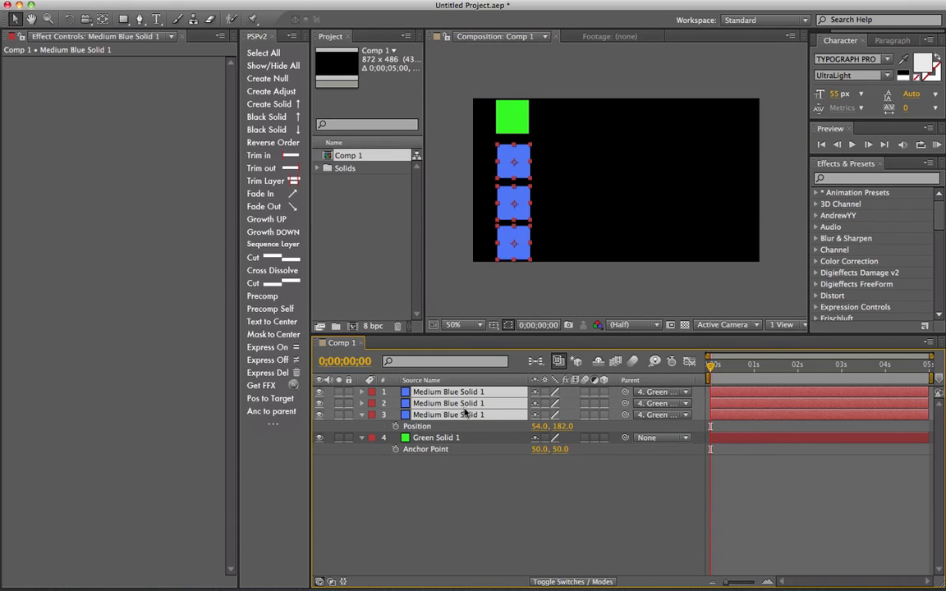
click(662, 403)
click(658, 406)
click(387, 465)
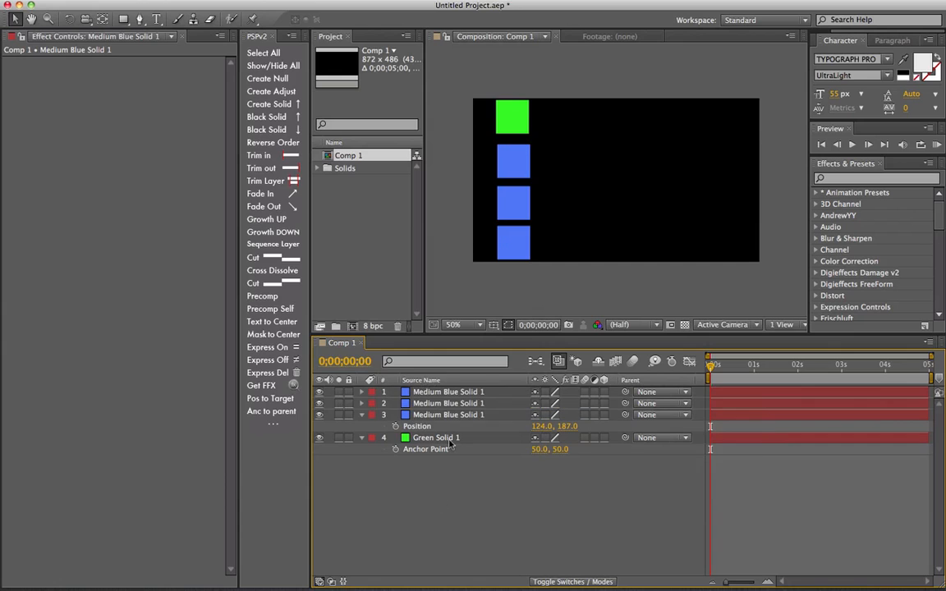
Reorder the layers to match the column, with Green Solid 1 first and the uppermost blue square second
click(412, 438)
drag(443, 393, 442, 394)
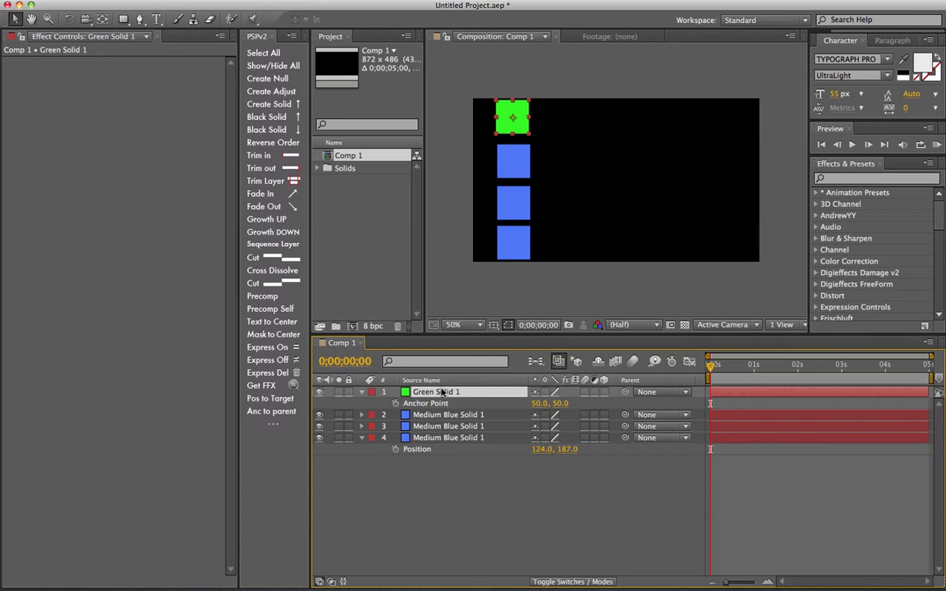
click(518, 178)
drag(455, 438, 455, 418)
click(509, 193)
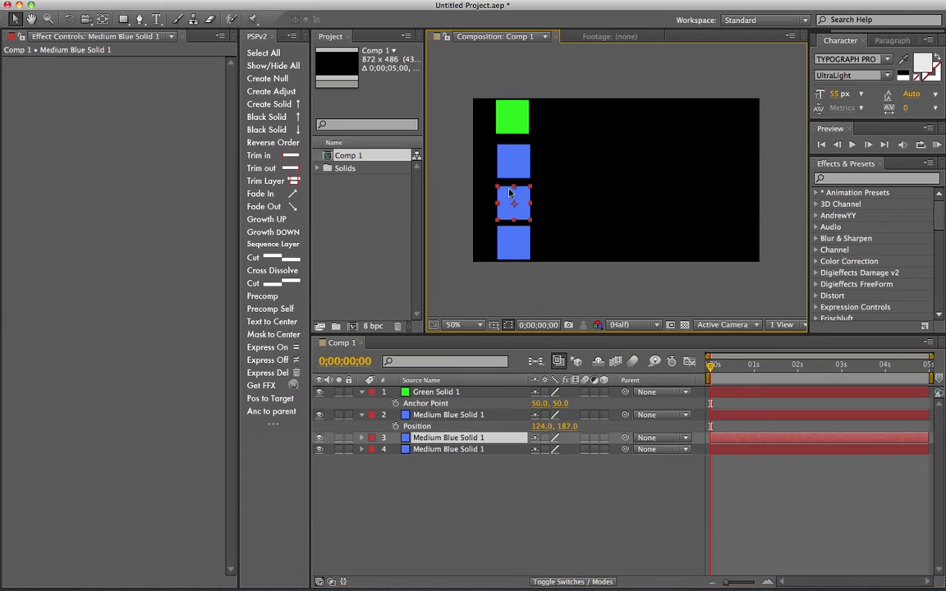
click(454, 450)
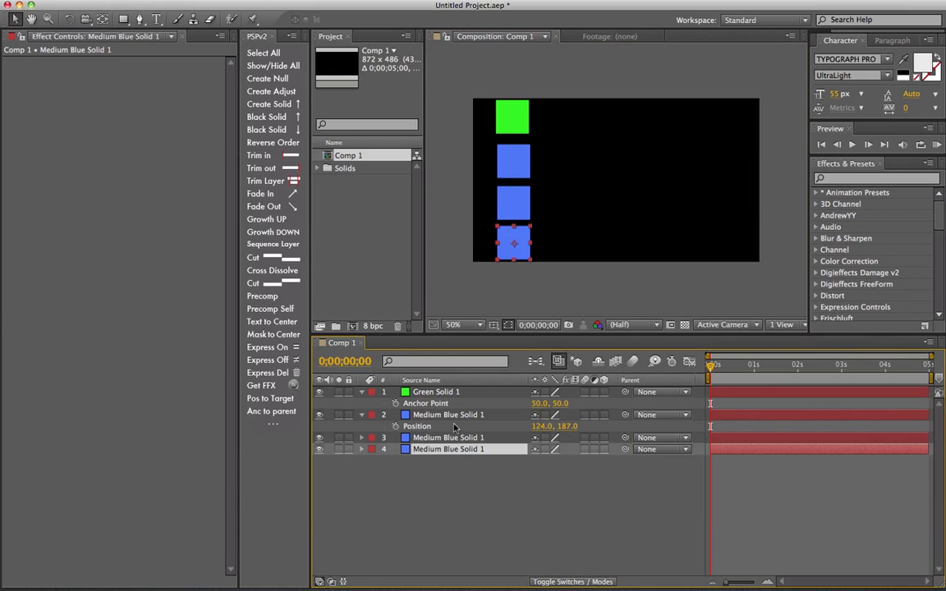
Collapse the uppermost blue square's layer properties and select Green Solid 1
click(427, 415)
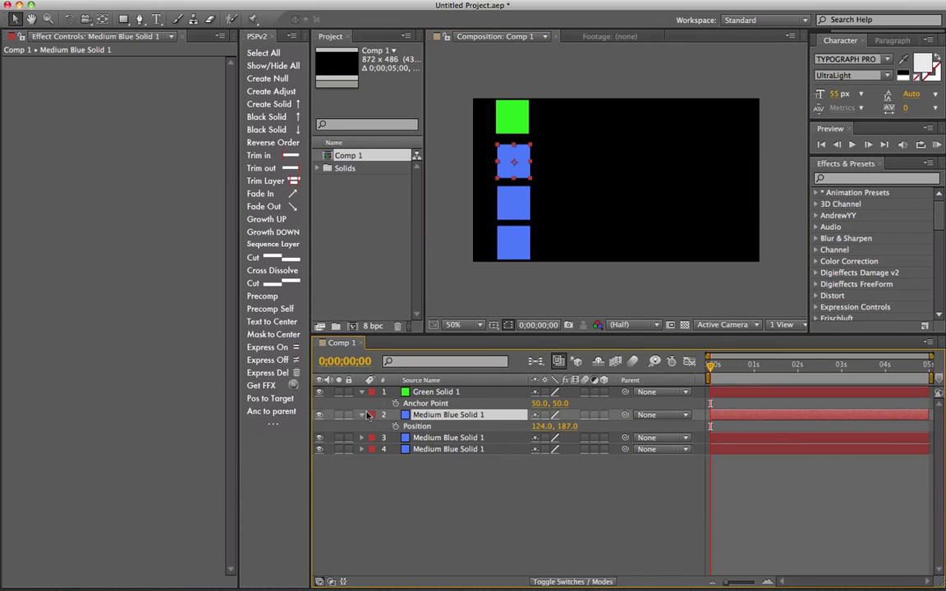
click(362, 415)
click(441, 394)
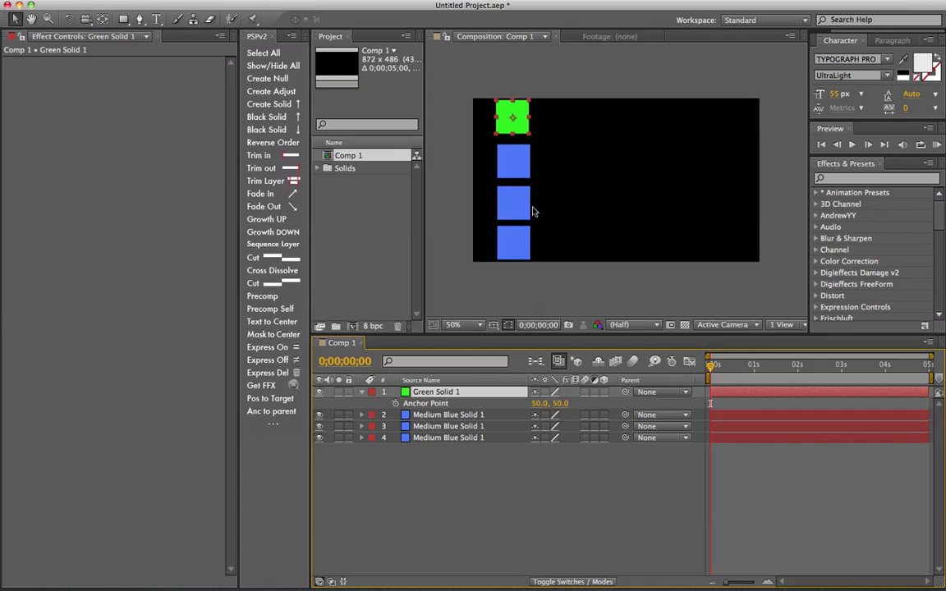
Parent each blue square to the square directly above it, with the uppermost one parented to Green Solid 1, and clear the selection
click(515, 165)
click(511, 122)
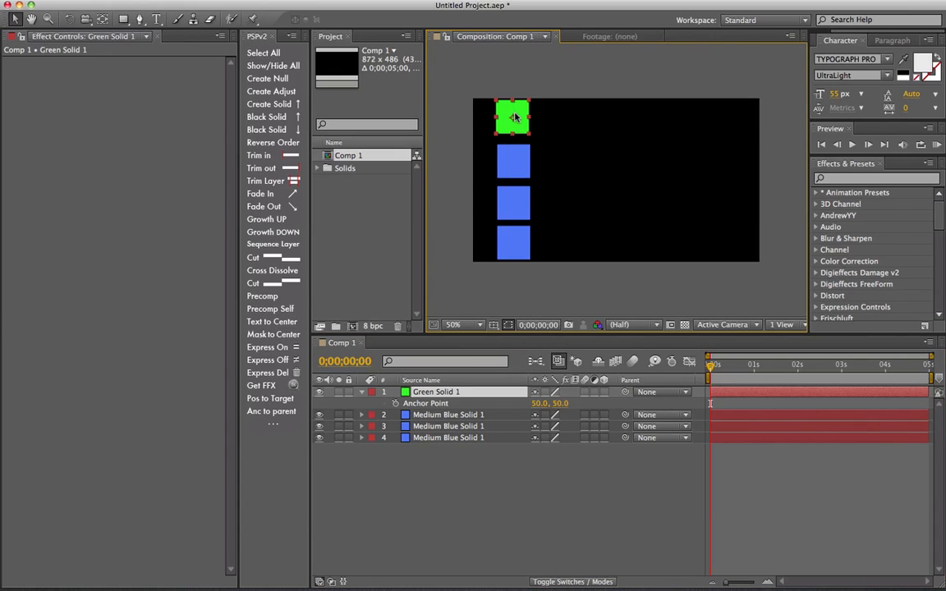
click(516, 161)
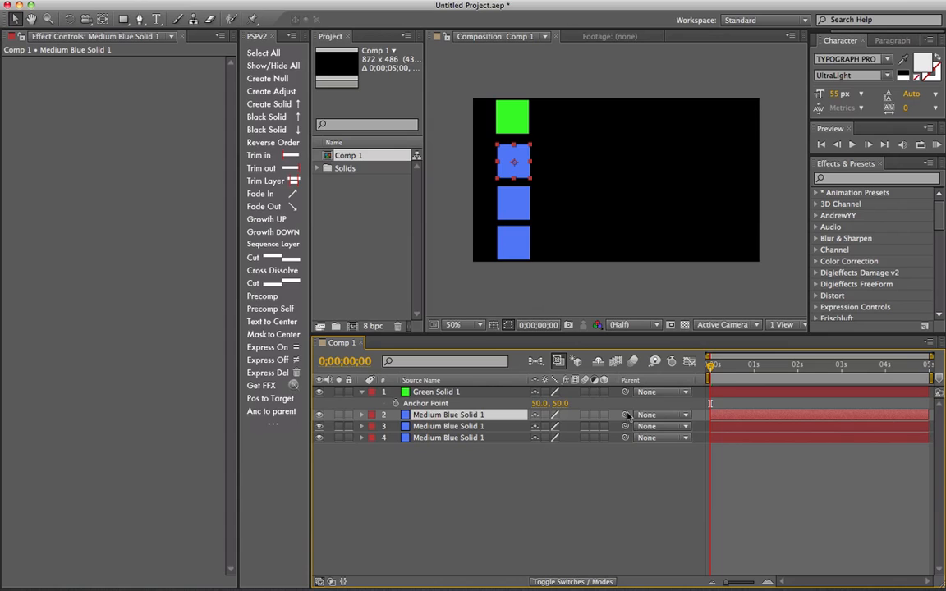
drag(625, 414, 451, 395)
click(460, 427)
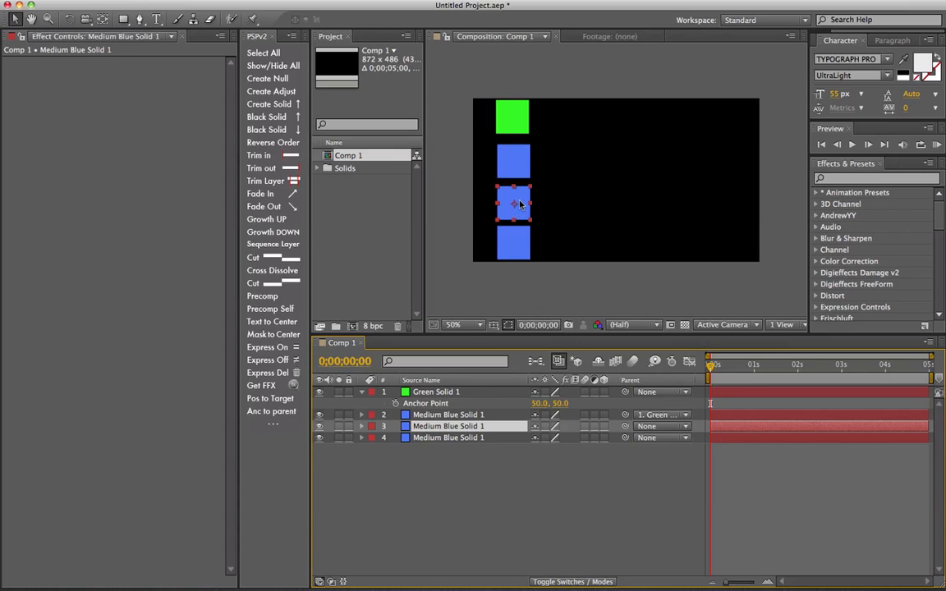
drag(625, 426, 456, 417)
click(473, 439)
drag(625, 438, 460, 427)
click(469, 465)
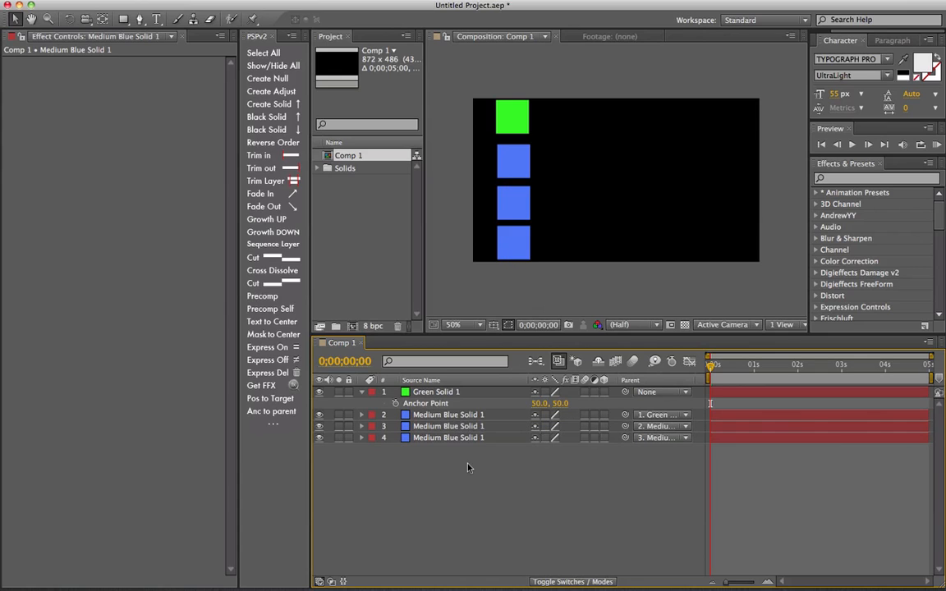
Select each square in turn from the lowest blue one up to Green Solid 1 to review the parent chain
click(515, 249)
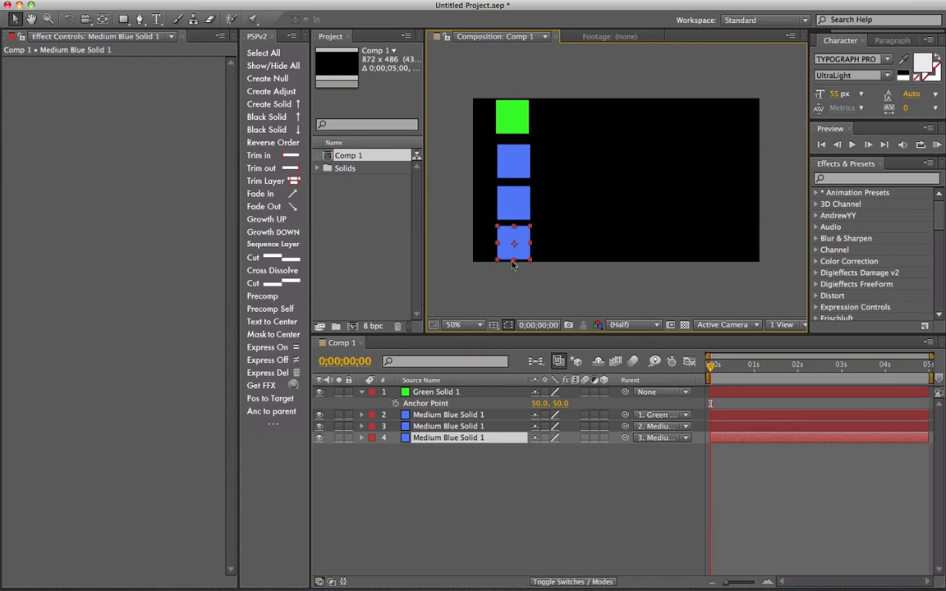
click(517, 206)
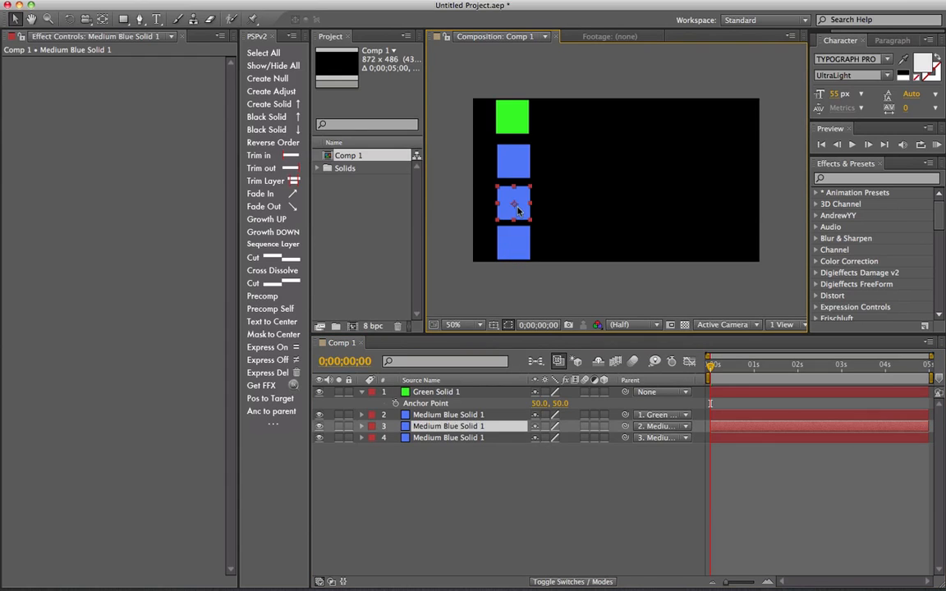
click(518, 169)
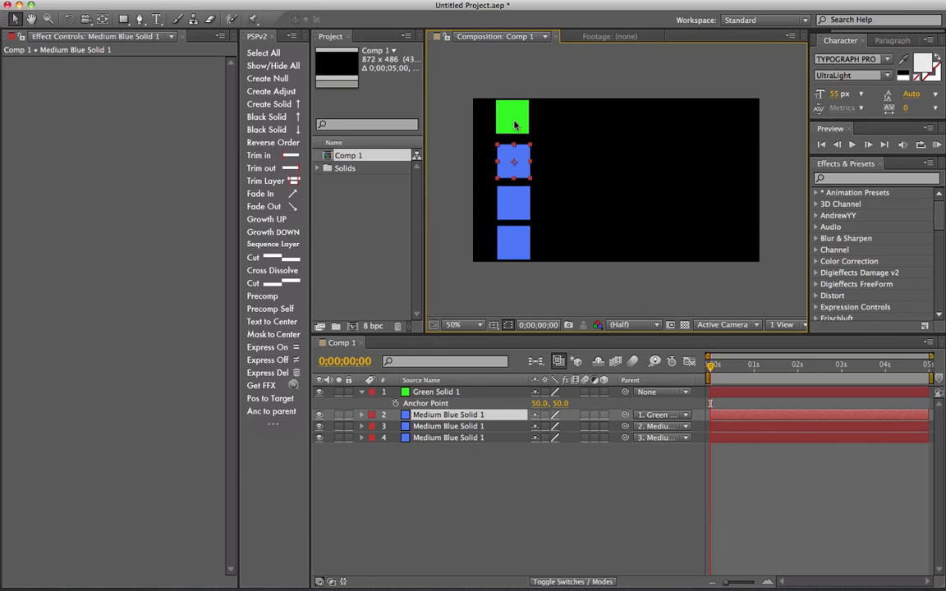
click(515, 124)
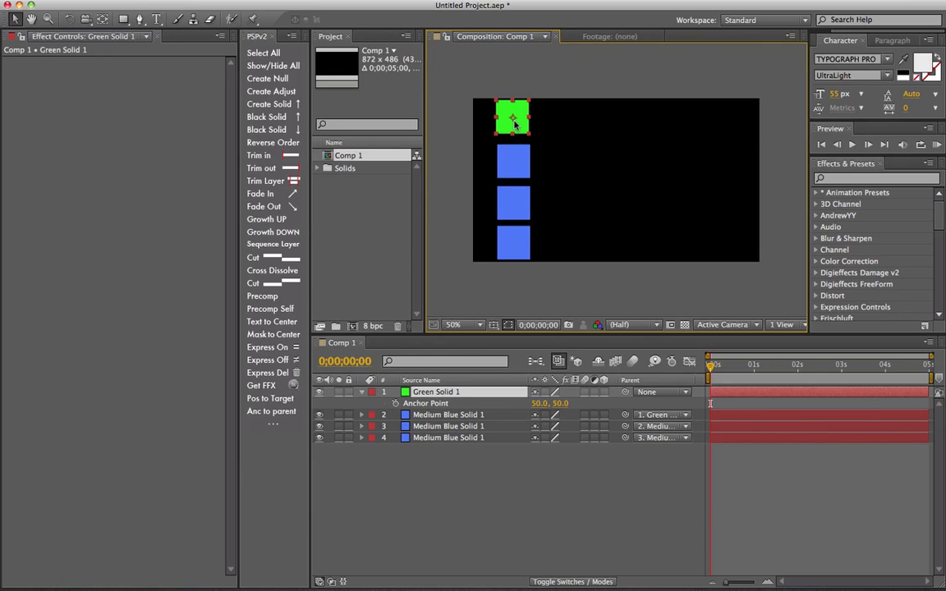
click(448, 414)
shift+click(452, 437)
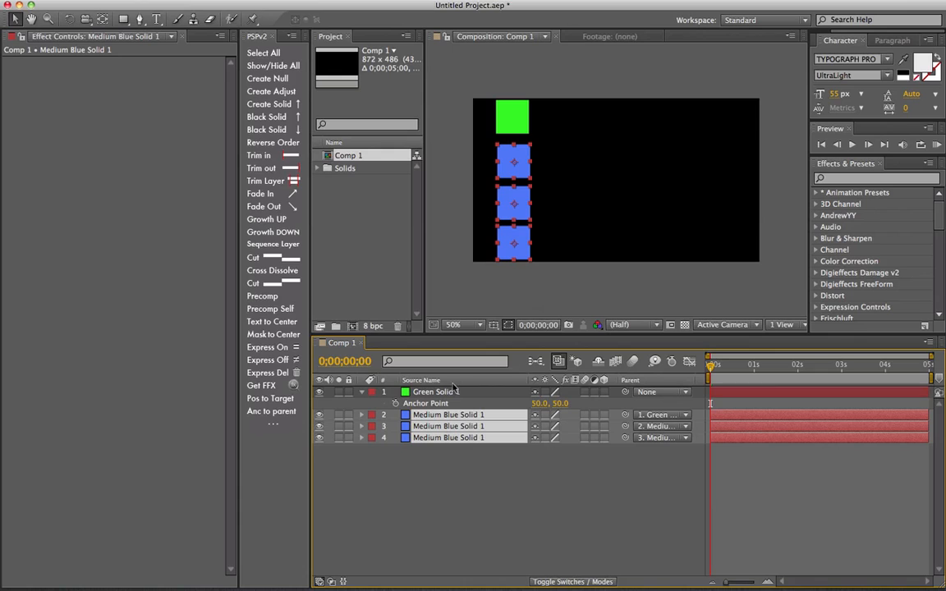
click(441, 477)
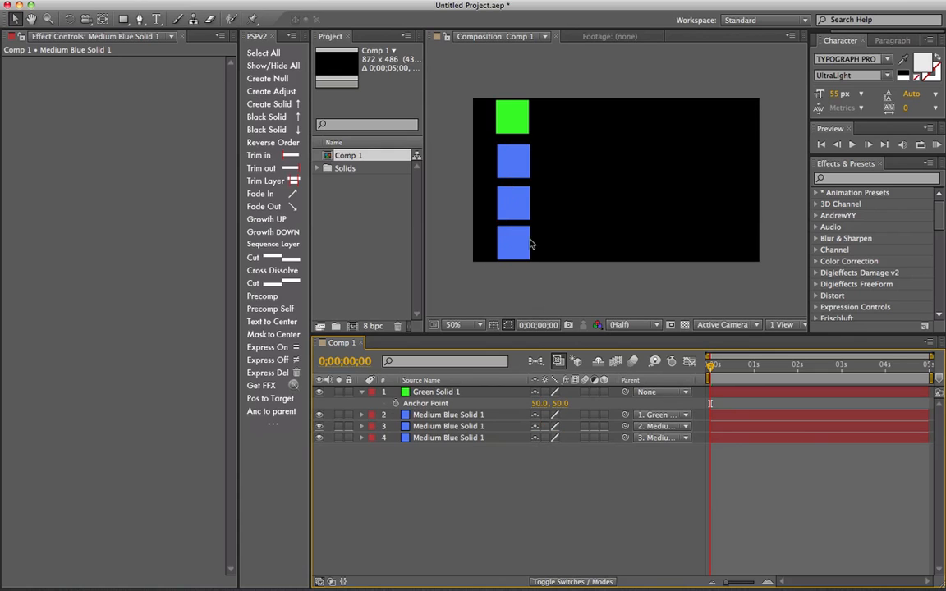
click(513, 165)
shift+click(513, 210)
shift+click(514, 249)
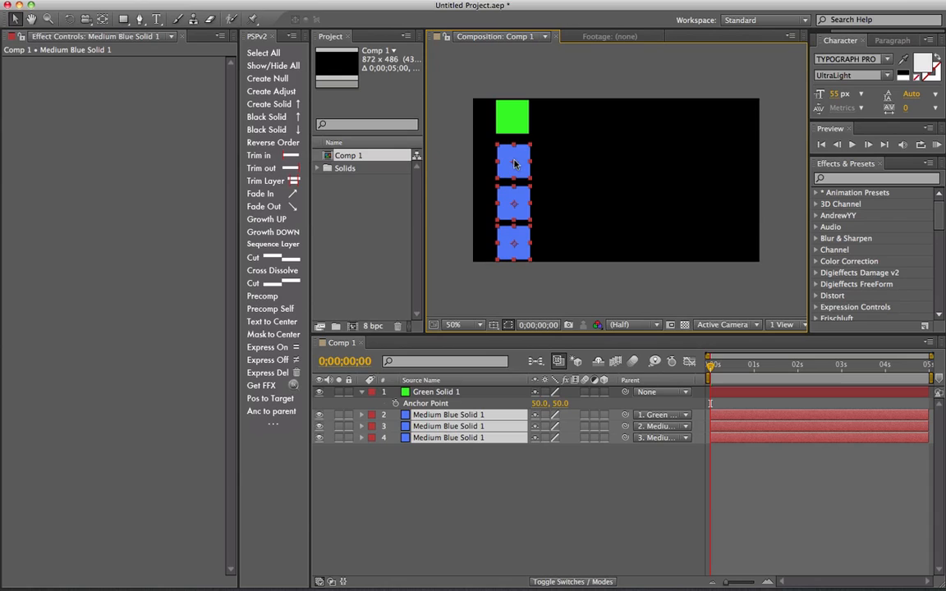
click(470, 459)
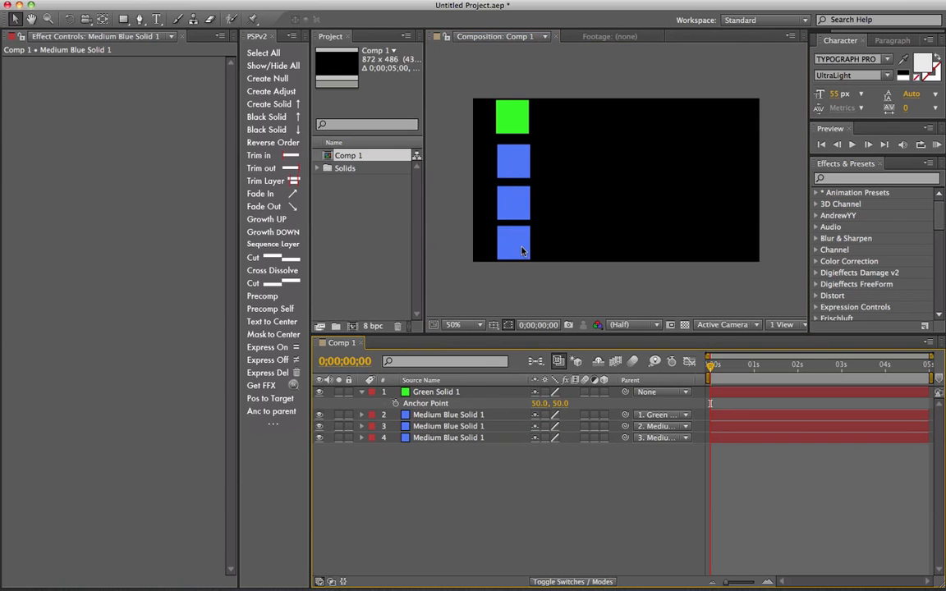
Select the blue squares from lowest to uppermost and run Anc to parent with the anchor point position option, then deselect them
click(515, 247)
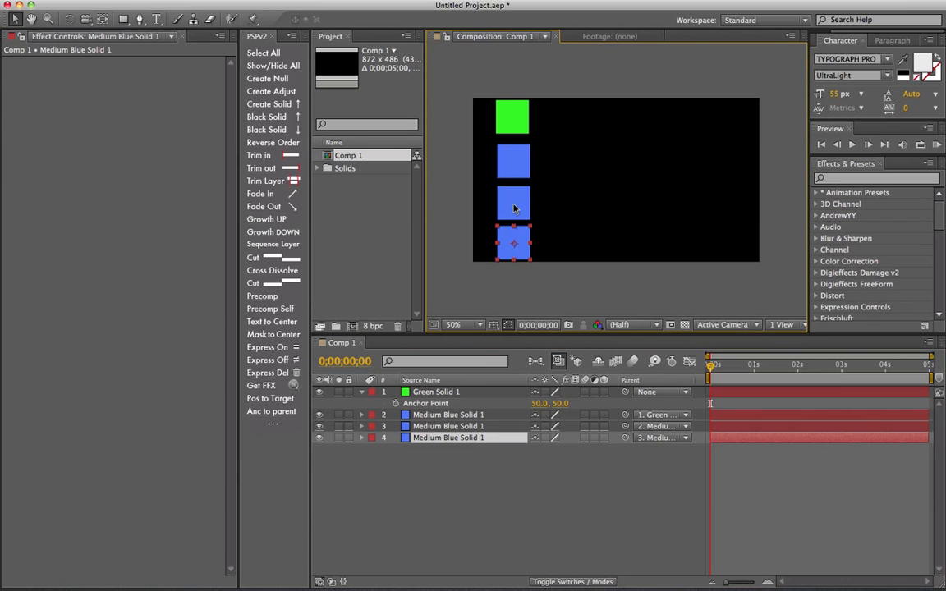
shift+click(514, 209)
shift+click(514, 165)
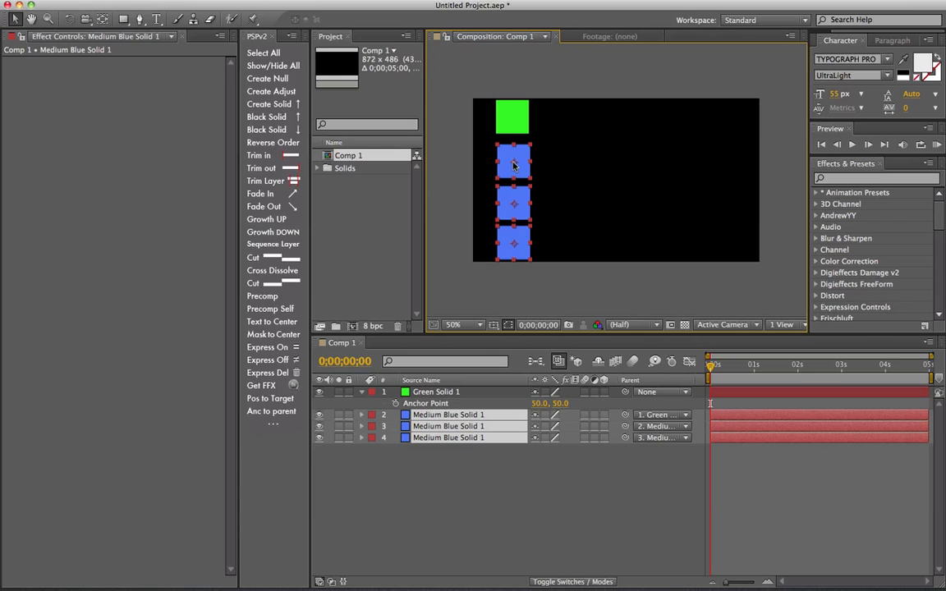
click(271, 412)
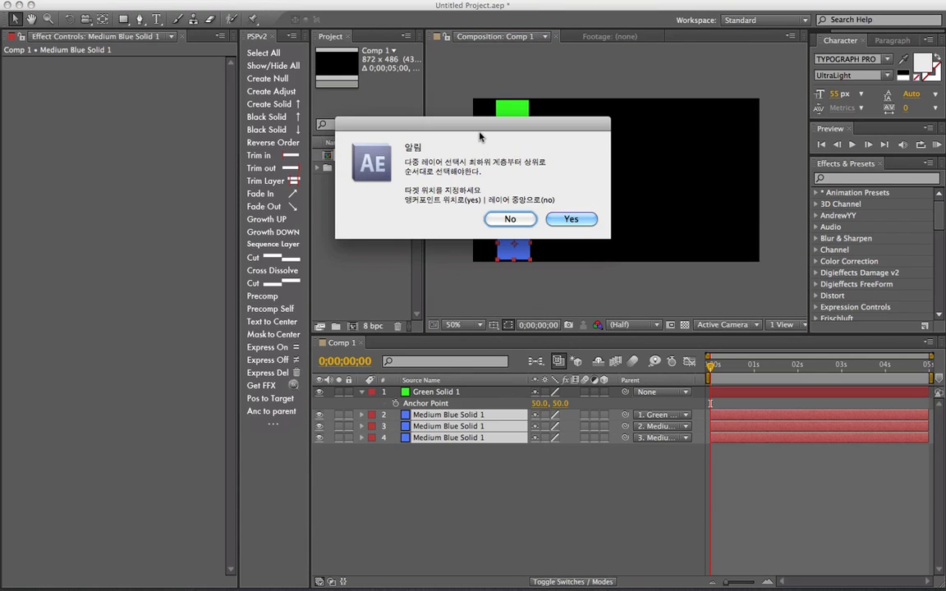
drag(433, 167, 376, 199)
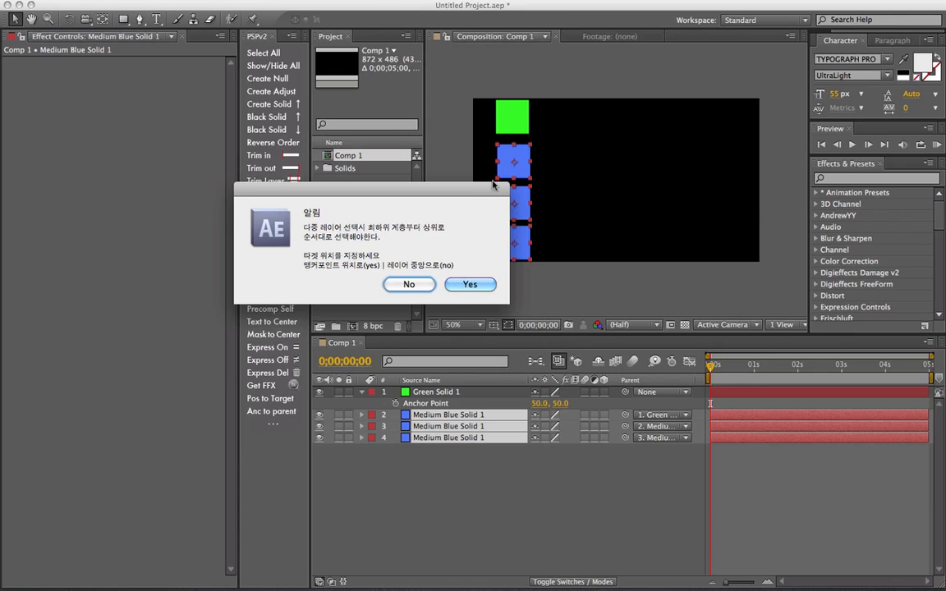
drag(462, 196, 433, 190)
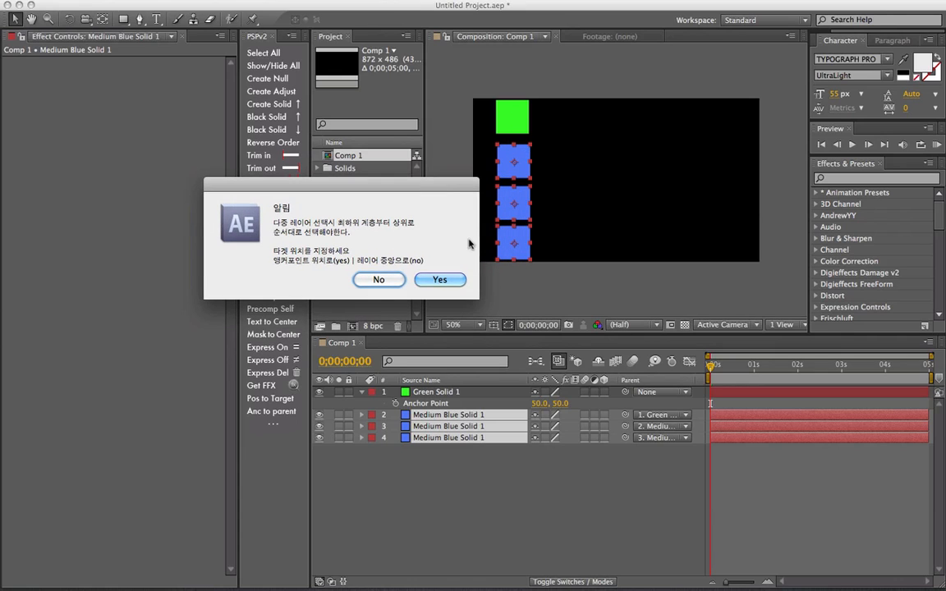
click(439, 281)
click(443, 484)
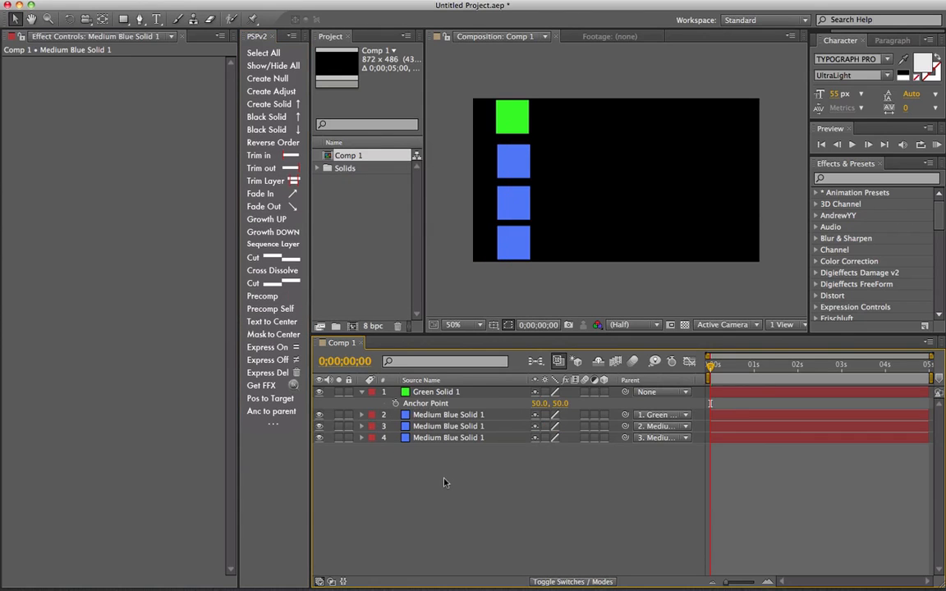
Select each blue square in turn from the uppermost to the lowest to check its anchor point position
click(515, 168)
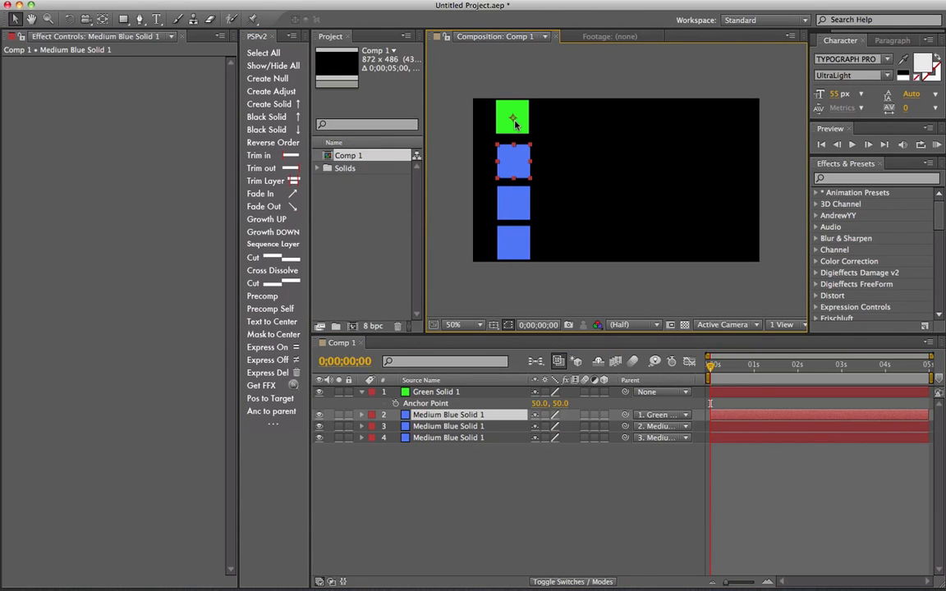
click(518, 214)
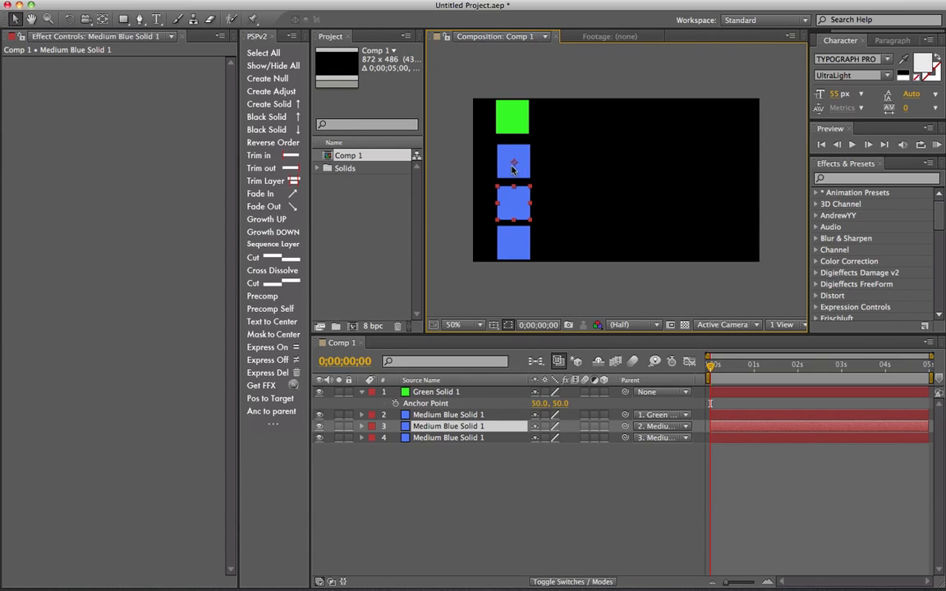
click(512, 246)
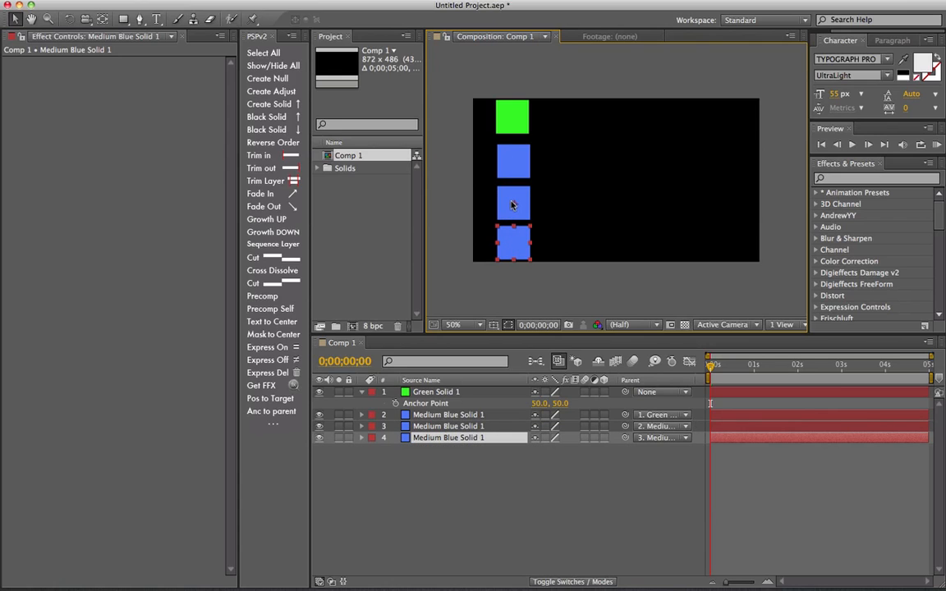
Undo the Anc to parent change on the three blue squares and deselect them
key(super+shift+Up)
key(super+shift+Up)
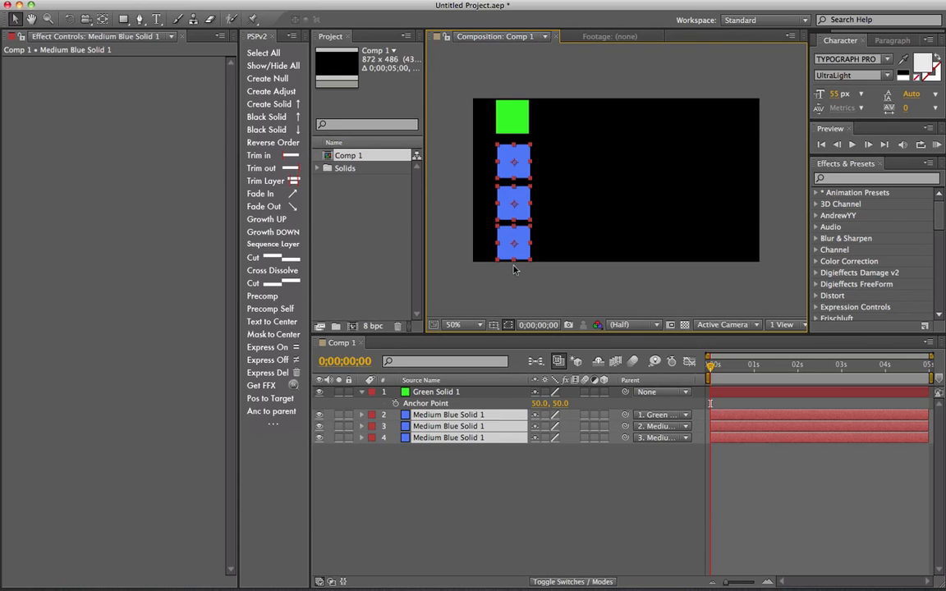
click(473, 449)
Use the Pan Behind tool to move Green Solid 1's anchor point right of the square, to about 204, 64
click(436, 392)
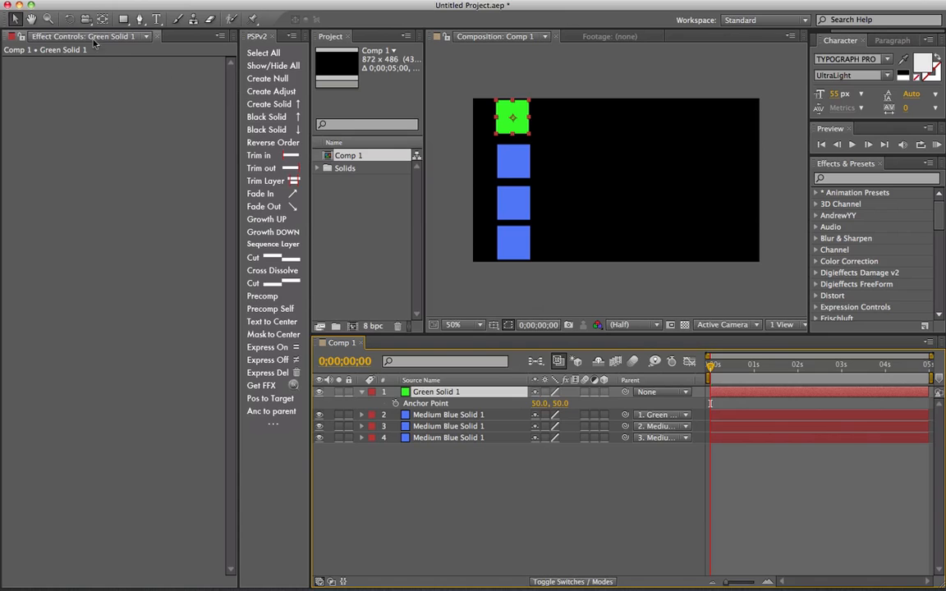
click(103, 19)
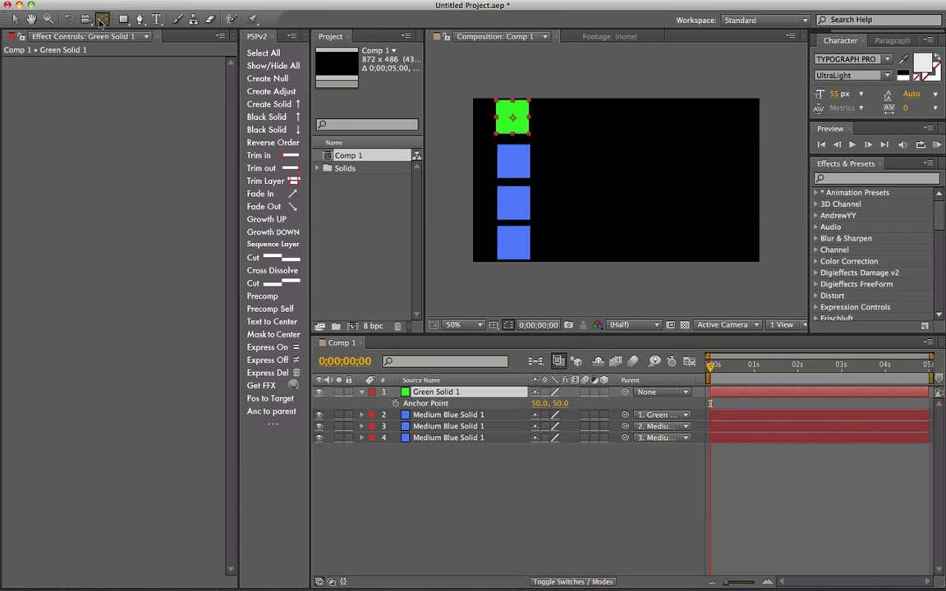
click(513, 121)
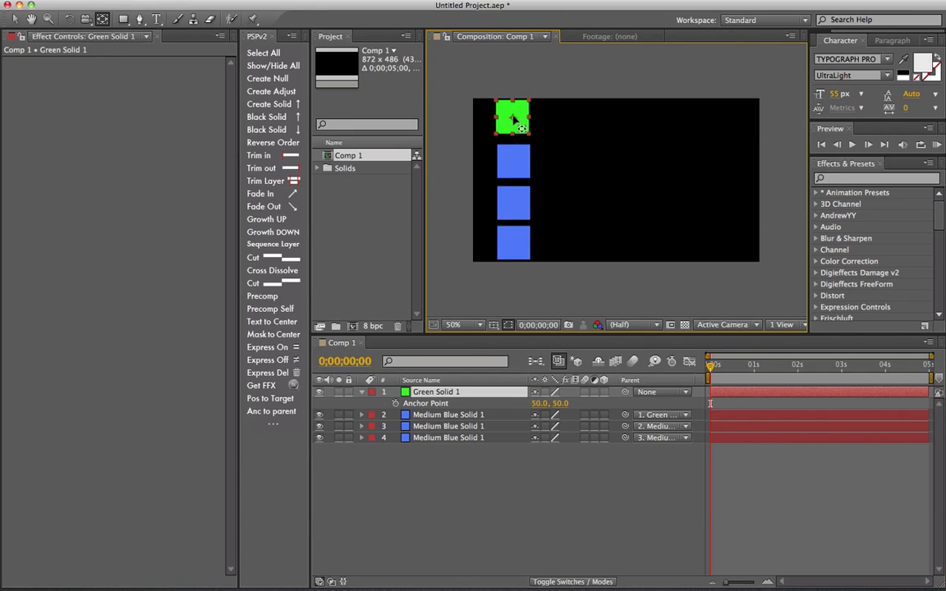
drag(516, 122, 566, 126)
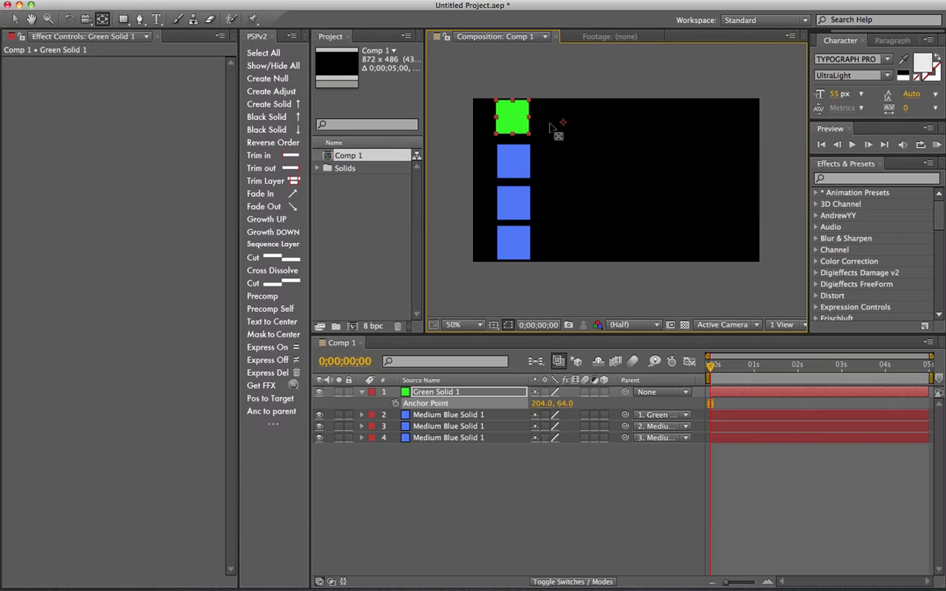
Move the anchor points of the three blue squares into the empty area to their right, each farther out than the one above
click(513, 163)
drag(513, 163, 590, 157)
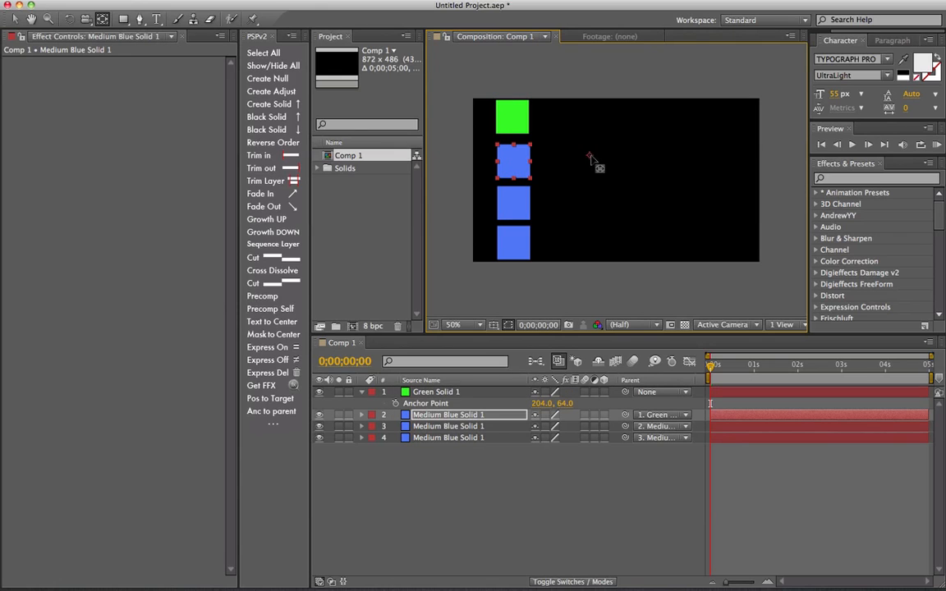
click(516, 212)
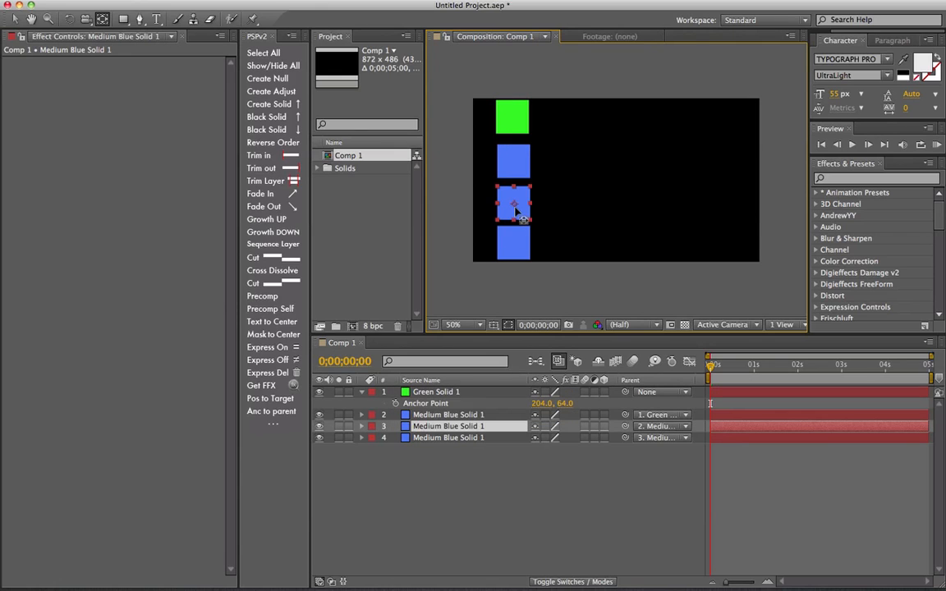
drag(516, 212, 628, 205)
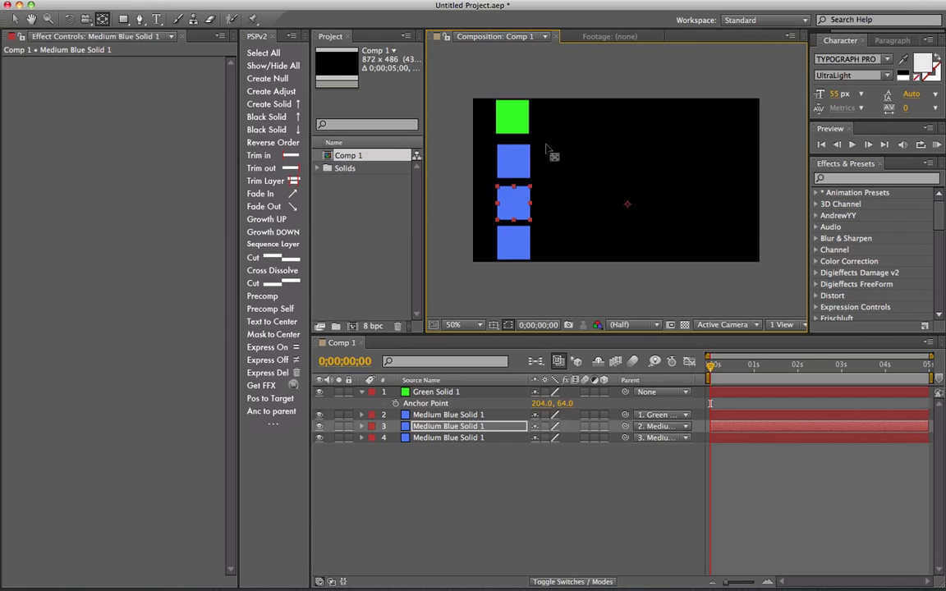
click(513, 242)
drag(513, 243, 656, 246)
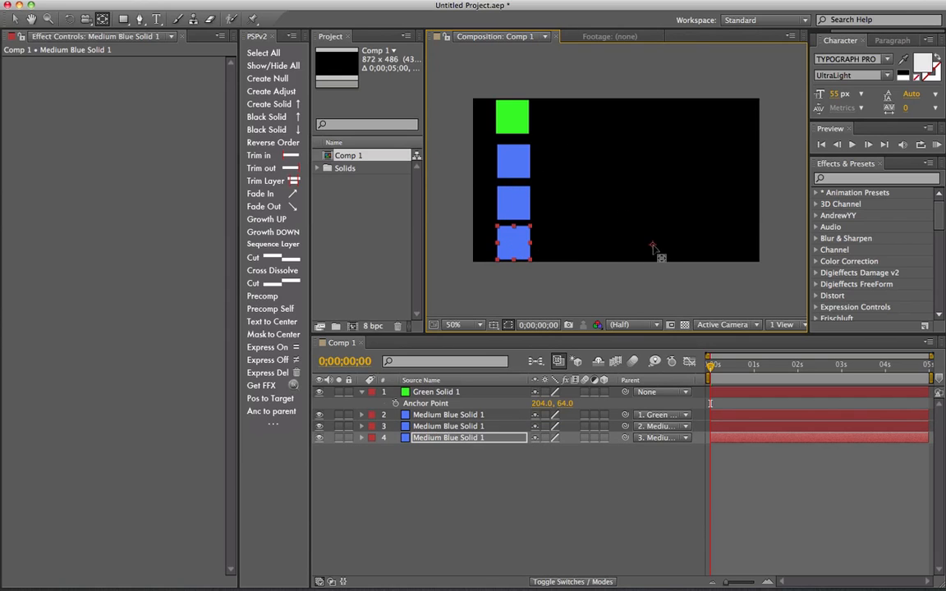
Select each square from Green Solid 1 down to the lowest blue one to check its offset anchor point, and deselect
click(519, 125)
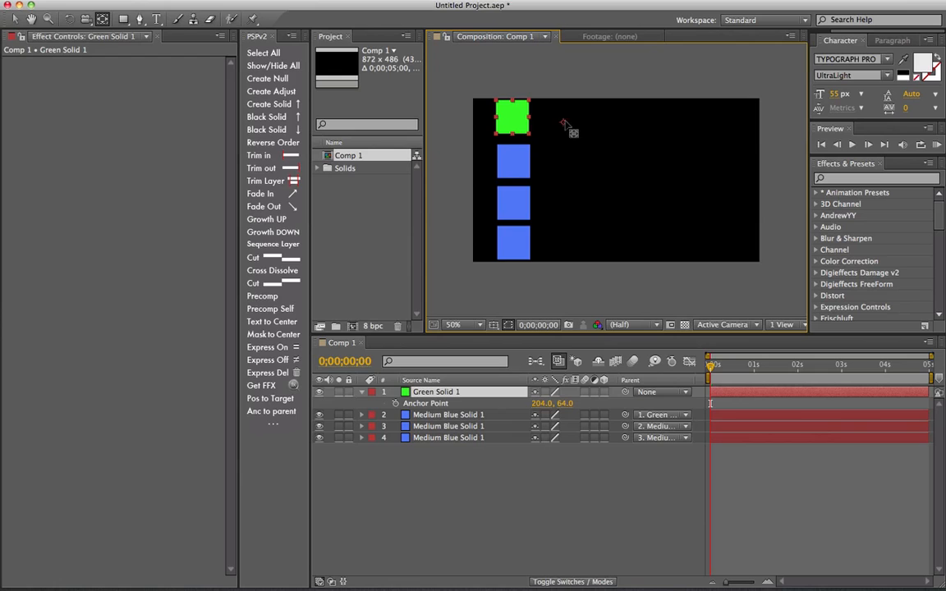
click(518, 161)
click(515, 207)
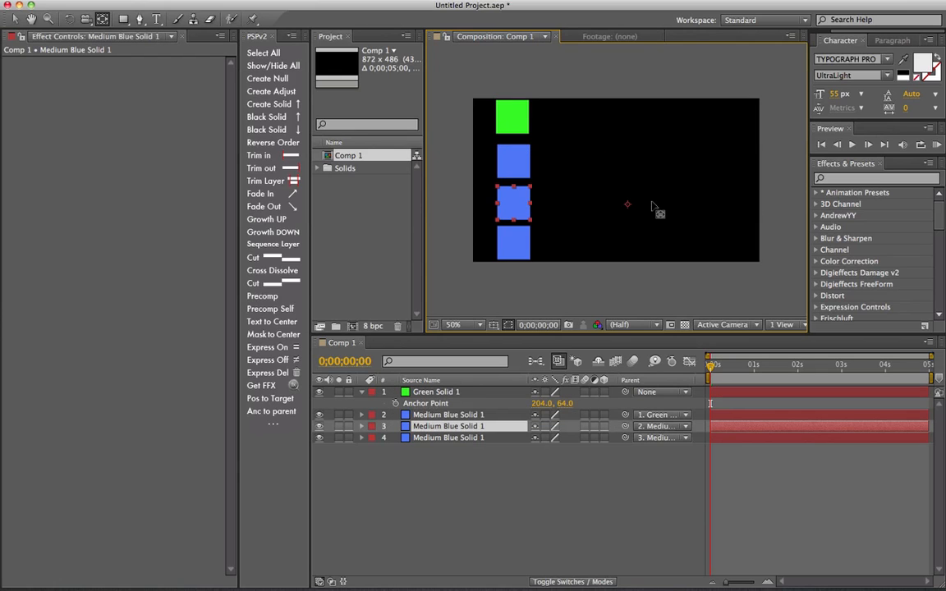
click(516, 243)
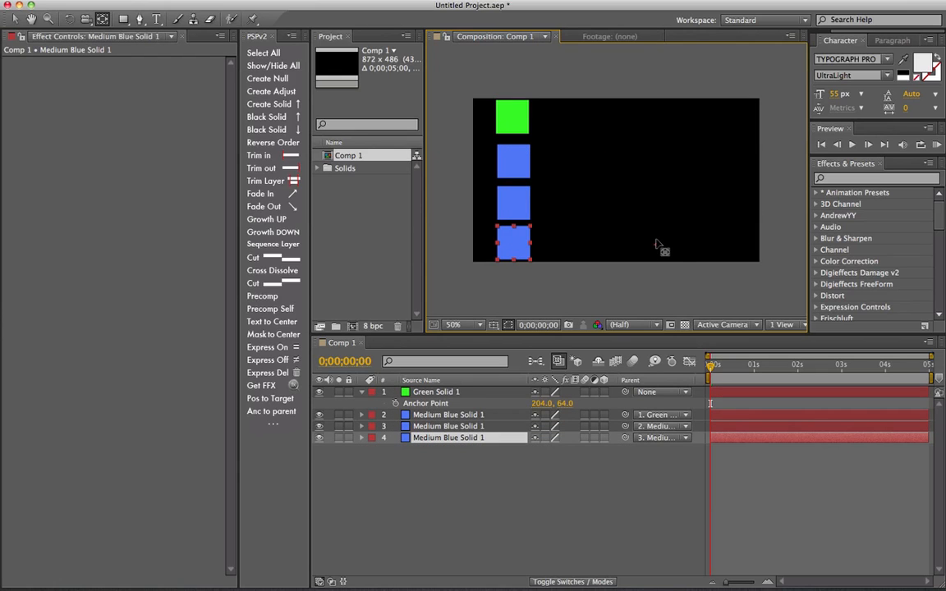
click(459, 460)
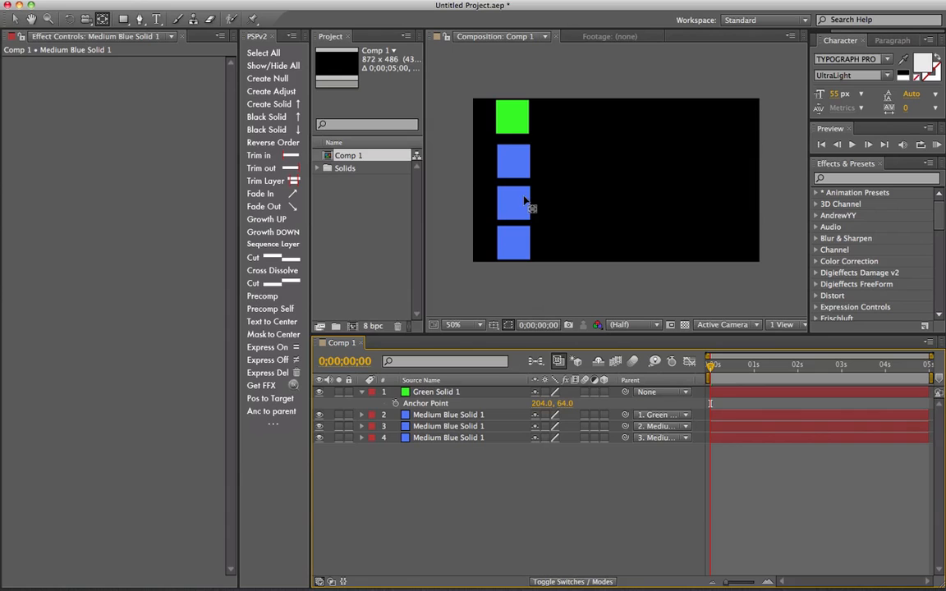
Select the three blue squares from the lowest upward, run Anc to parent with Yes to target the anchor point position, and deselect
click(516, 249)
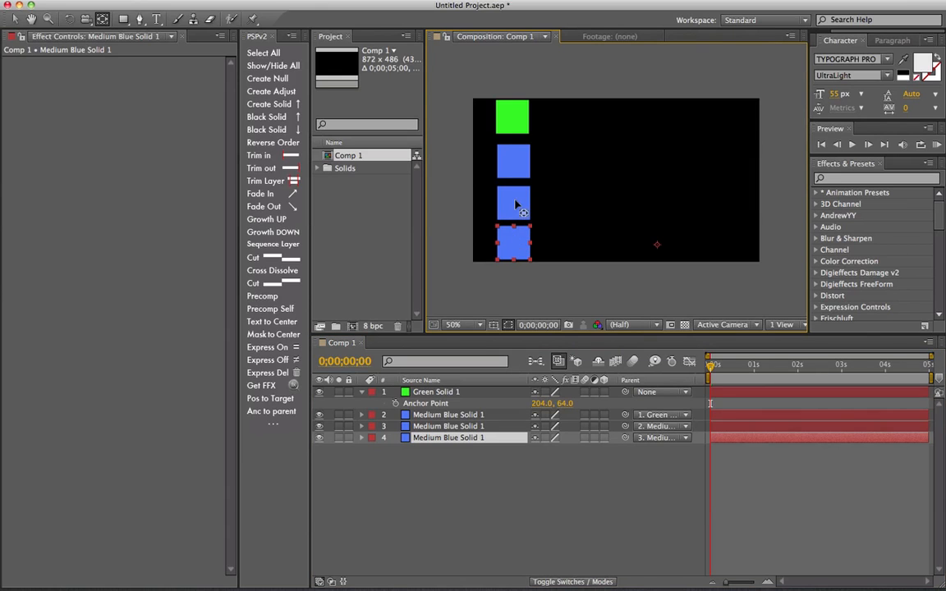
shift+click(514, 200)
shift+click(516, 170)
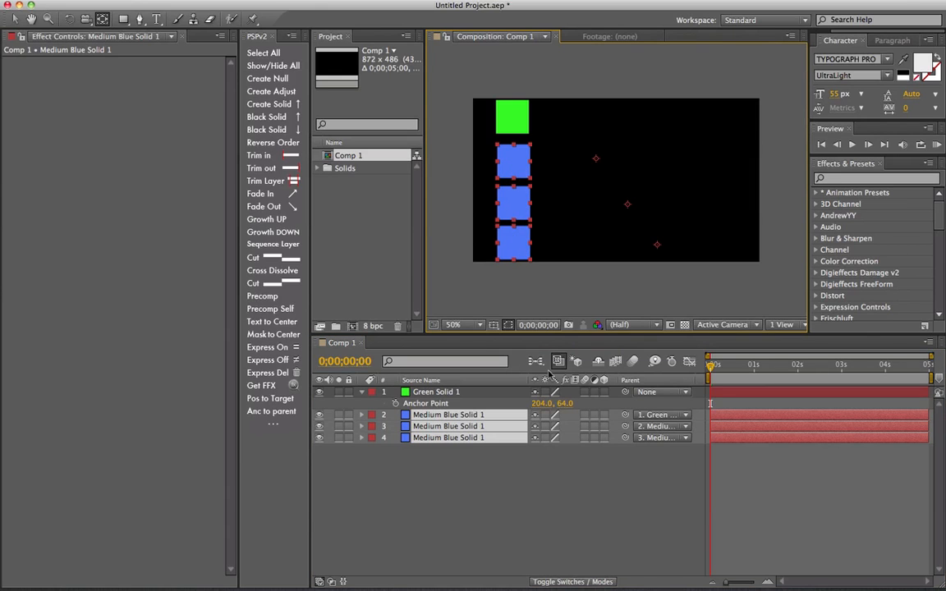
click(271, 411)
drag(477, 136, 385, 199)
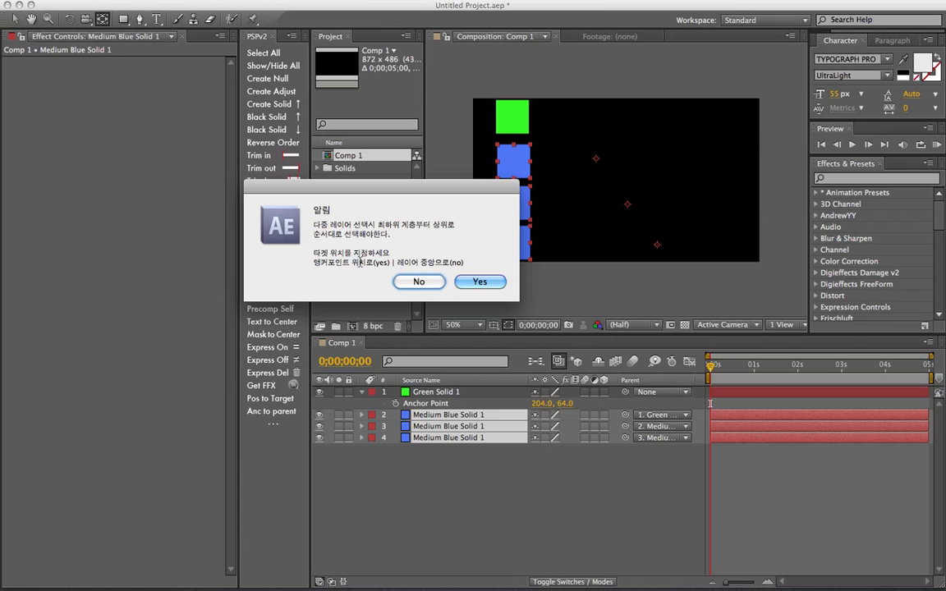
click(476, 282)
click(448, 466)
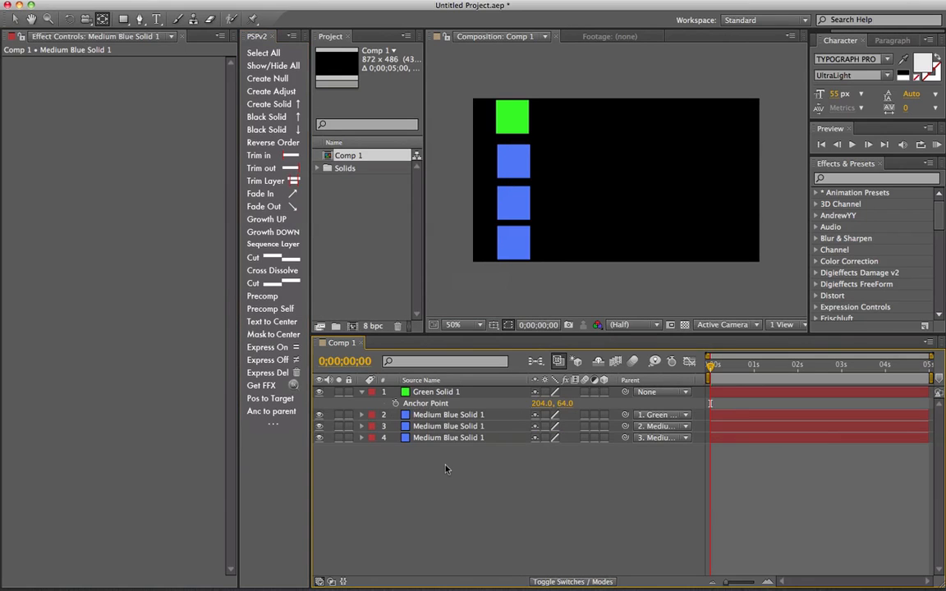
Select each square from the lowest blue one up to the green one to check its anchor point
click(514, 252)
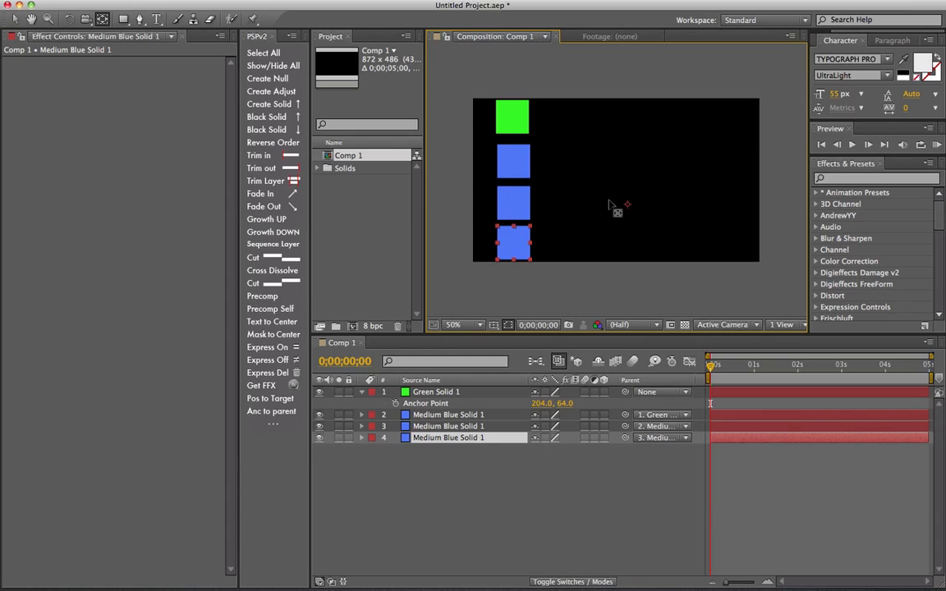
click(517, 203)
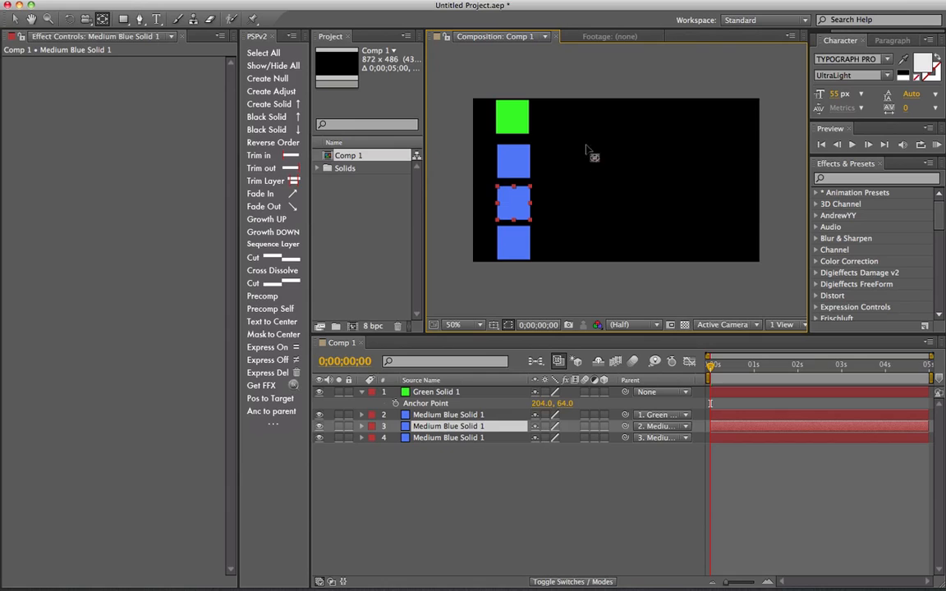
click(518, 161)
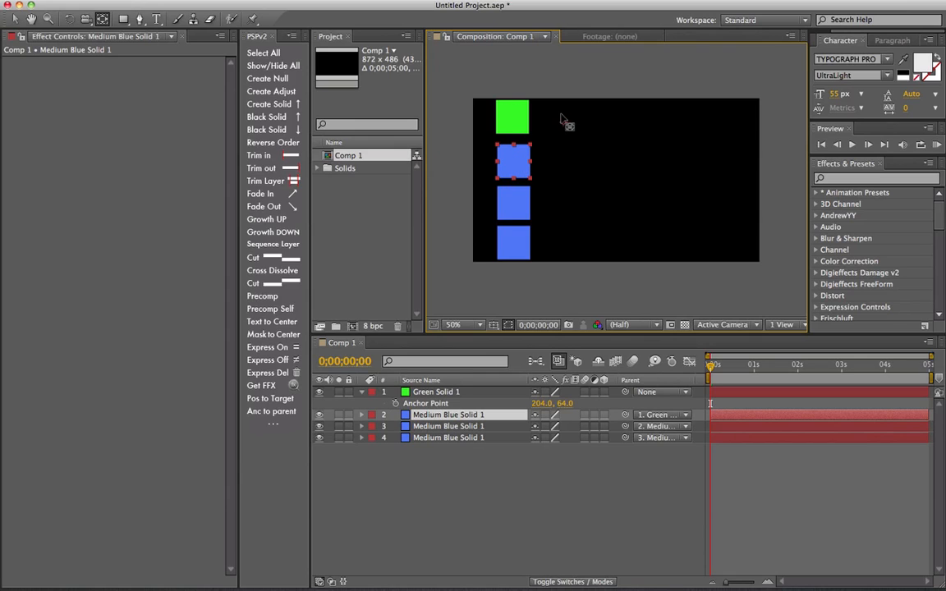
click(518, 119)
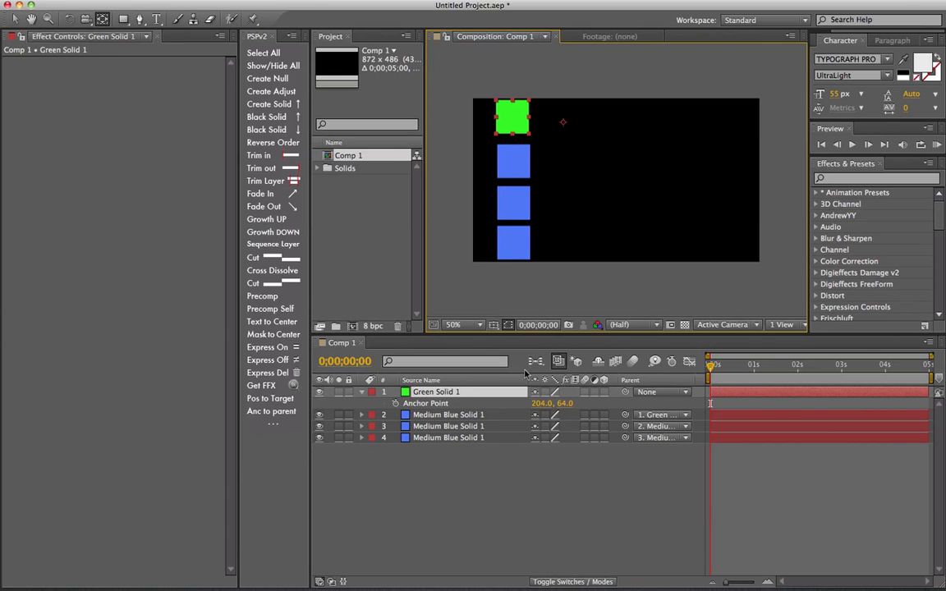
Undo the Anc to parent change made with the anchor point option and deselect the blue squares
drag(515, 139, 526, 375)
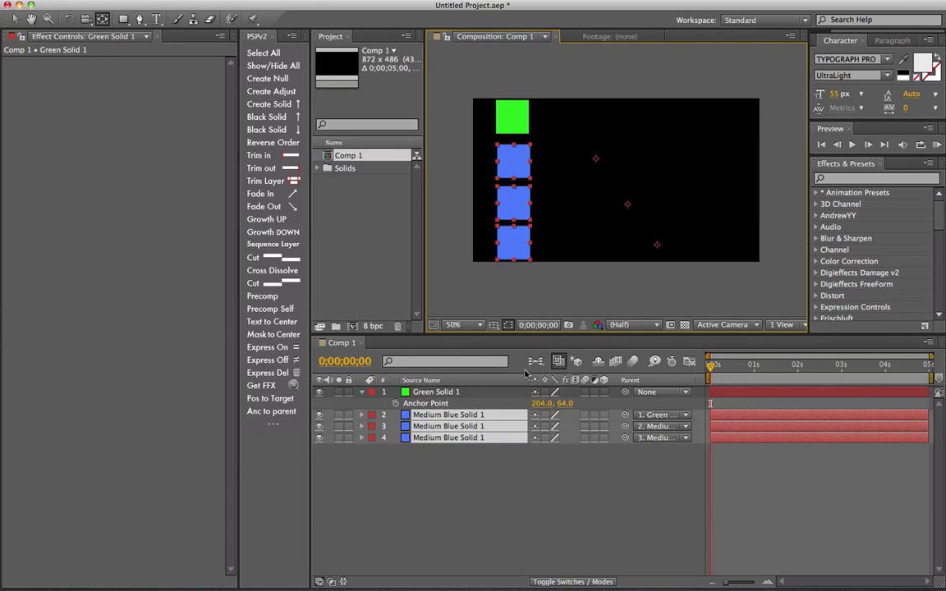
click(447, 467)
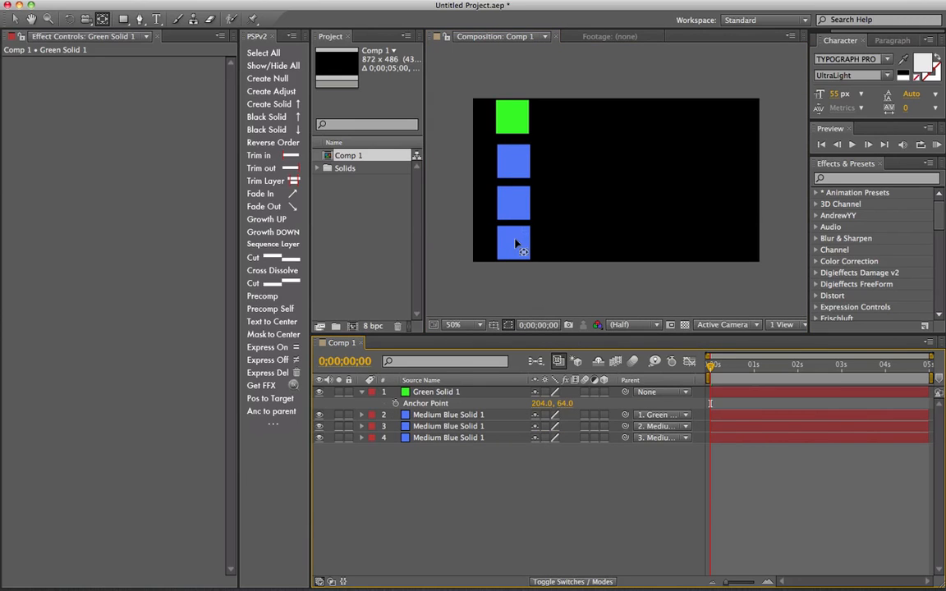
Select the three blue squares from the lowest upward, run Anc to parent with No to target the parent's layer center, and deselect
click(515, 245)
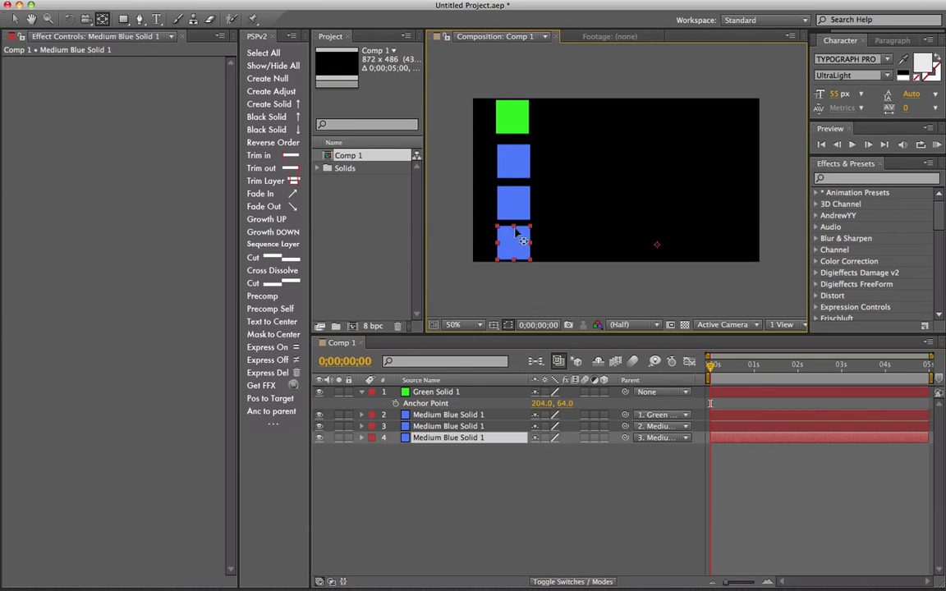
shift+click(516, 203)
shift+click(518, 167)
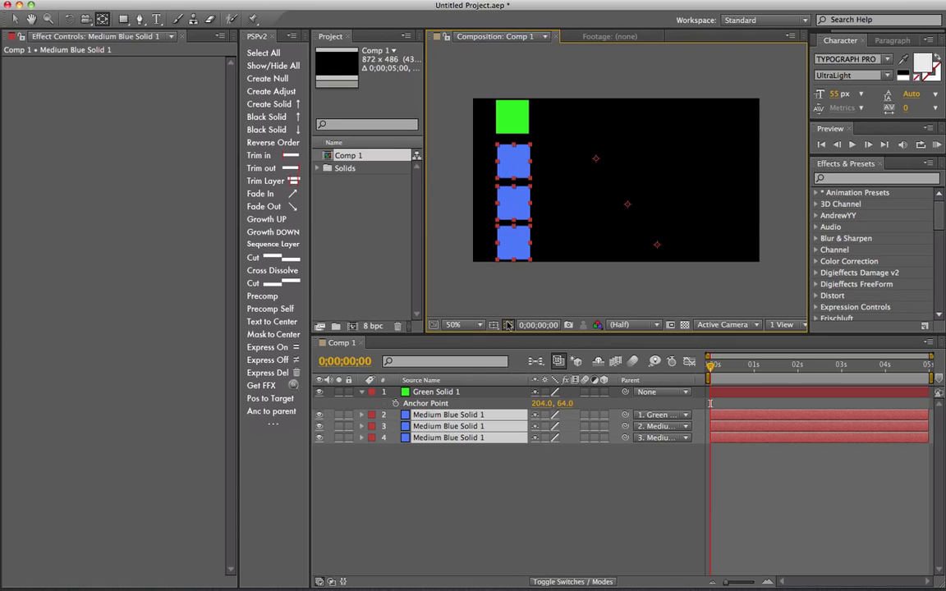
click(271, 398)
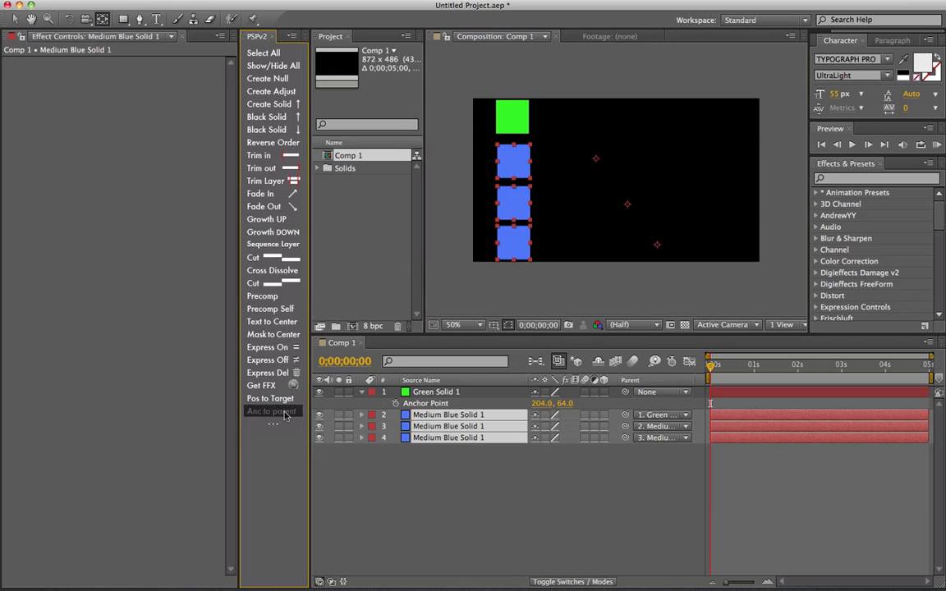
drag(493, 124, 428, 217)
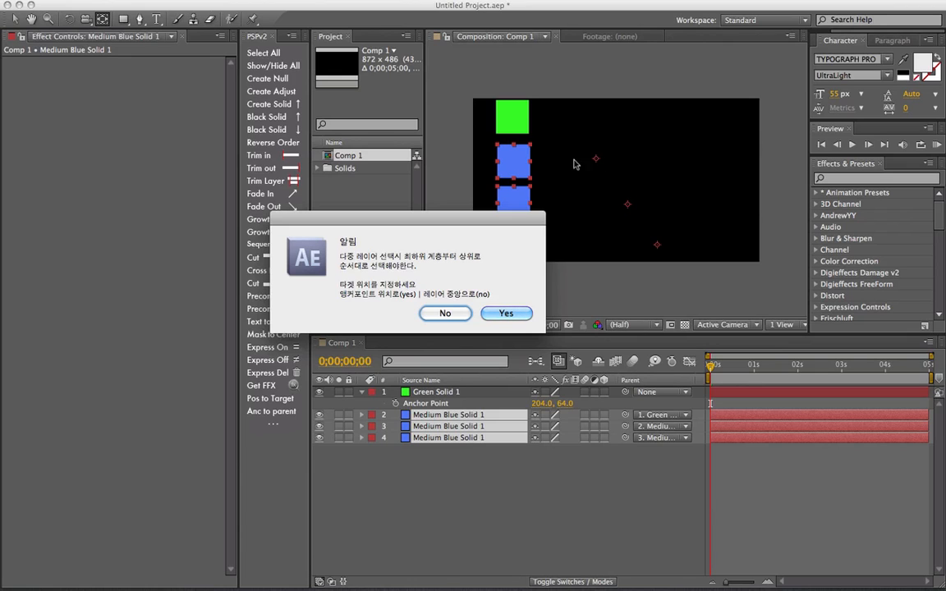
drag(453, 218, 452, 256)
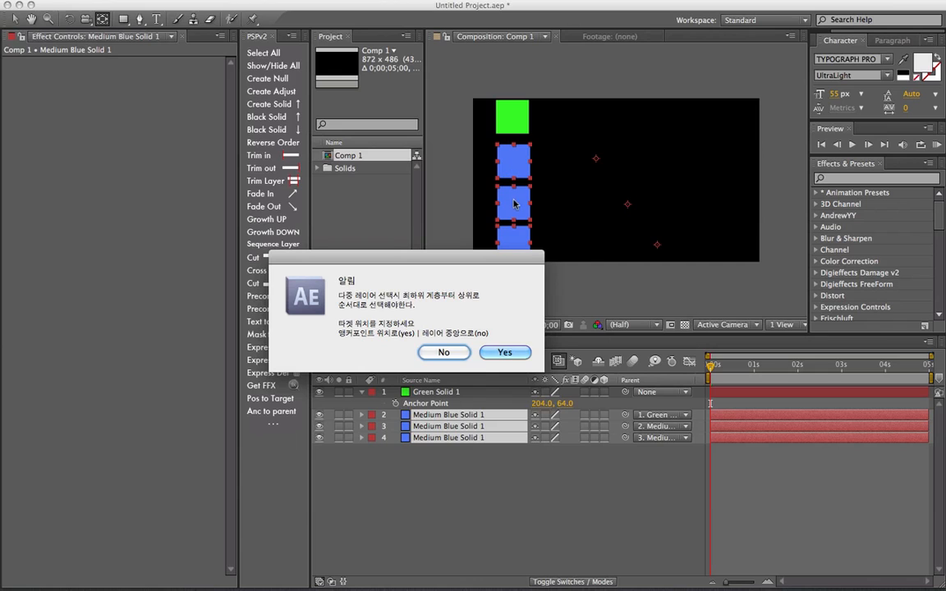
click(444, 353)
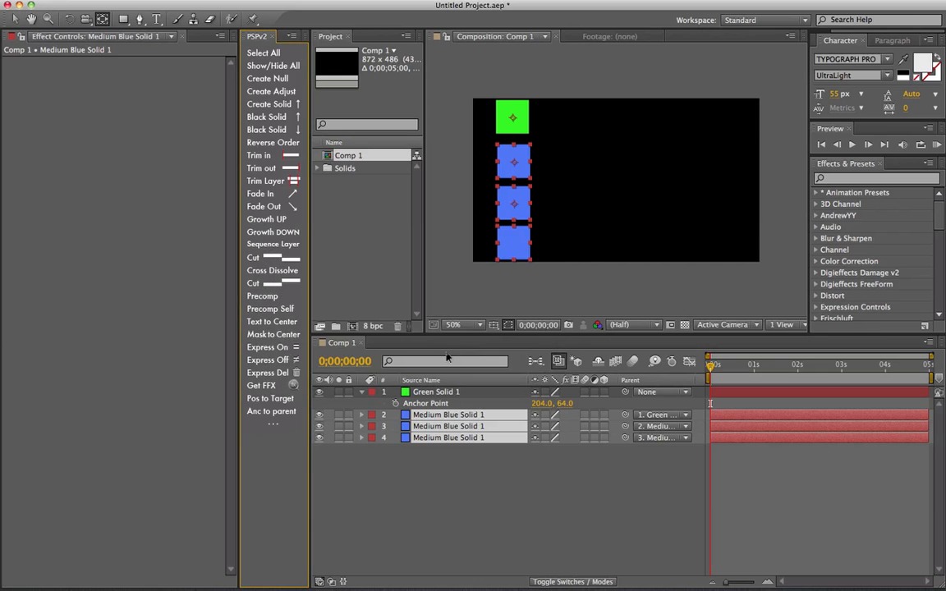
click(442, 452)
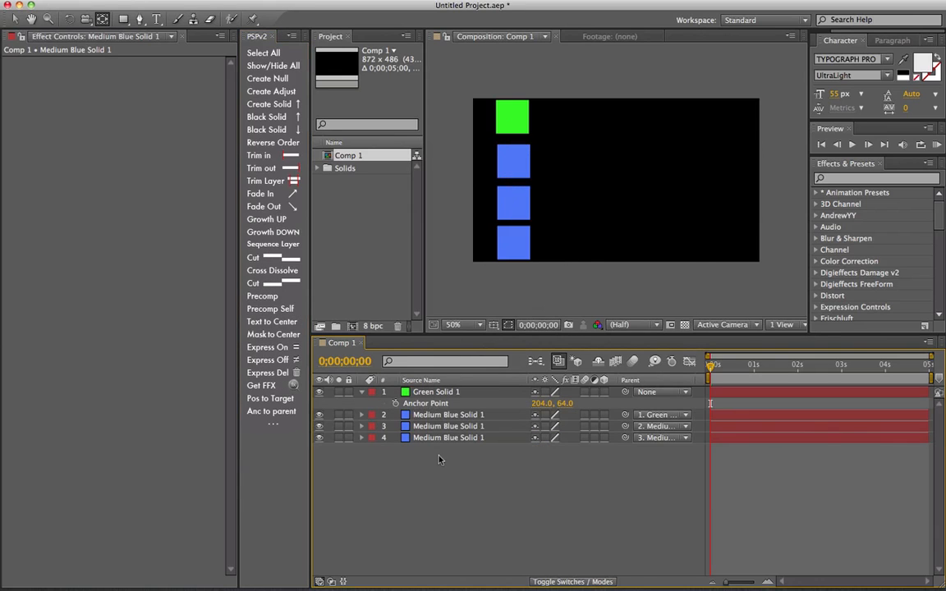
Select the squares one by one in the composition to check each anchor point against its parent's center, and deselect
click(518, 166)
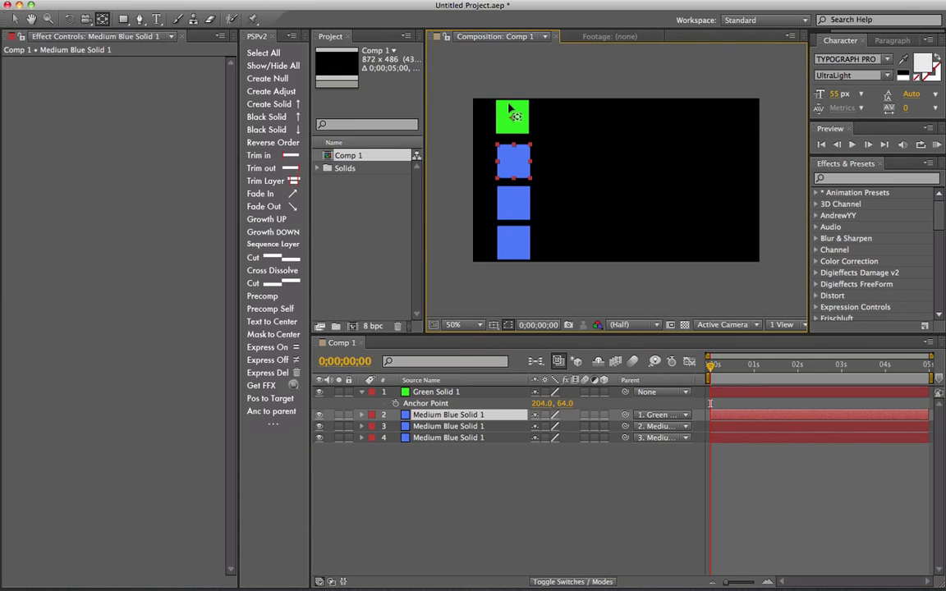
click(511, 120)
click(513, 203)
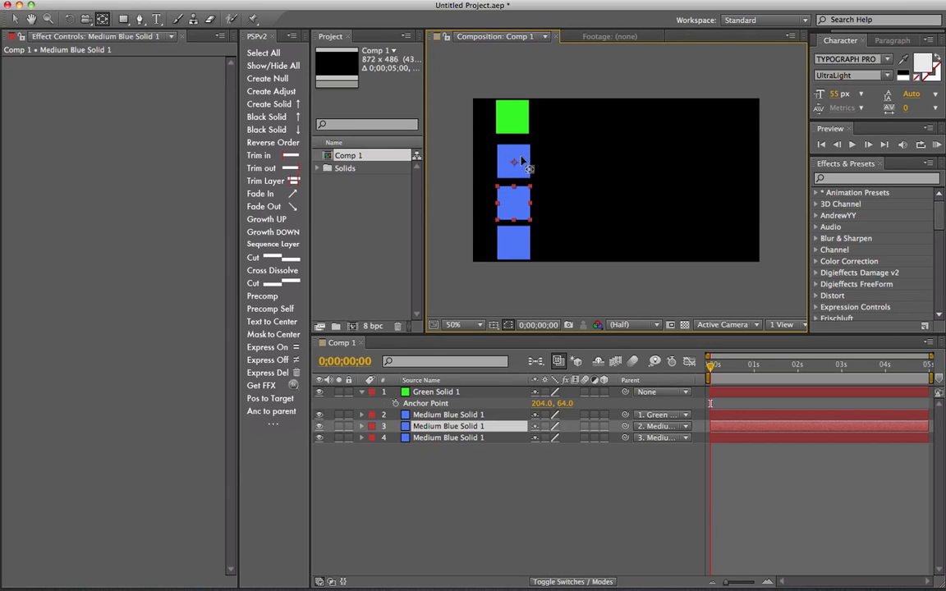
click(524, 159)
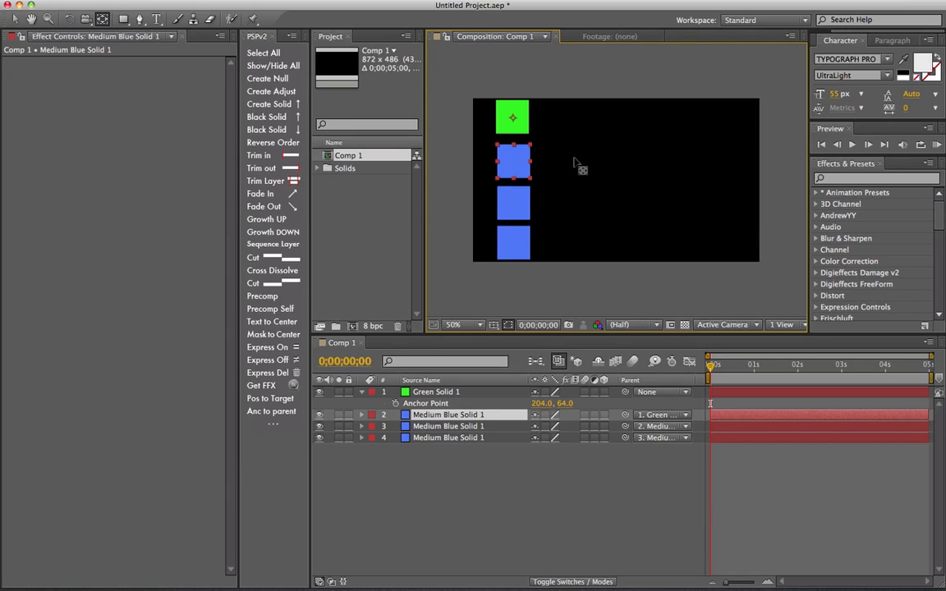
click(517, 202)
click(517, 244)
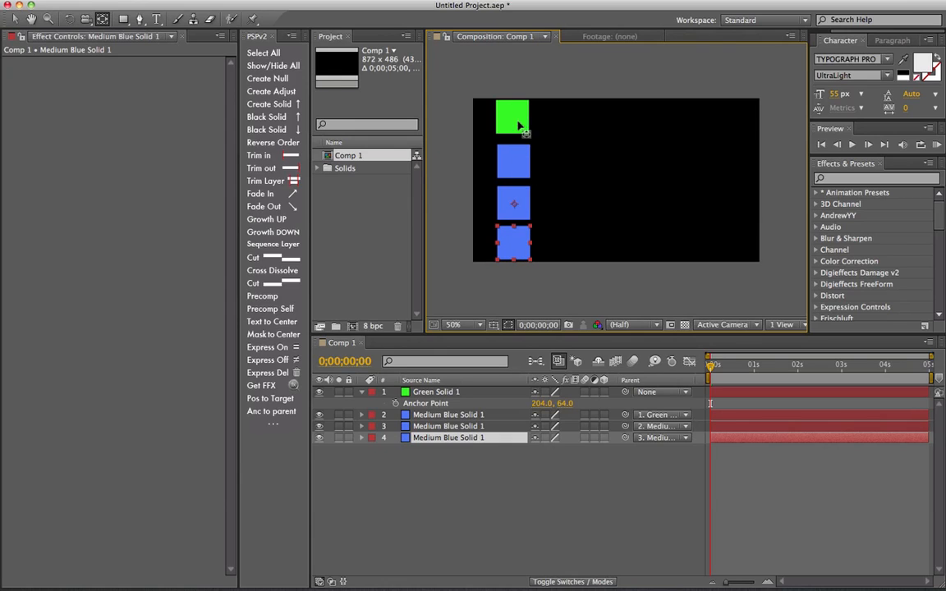
click(457, 473)
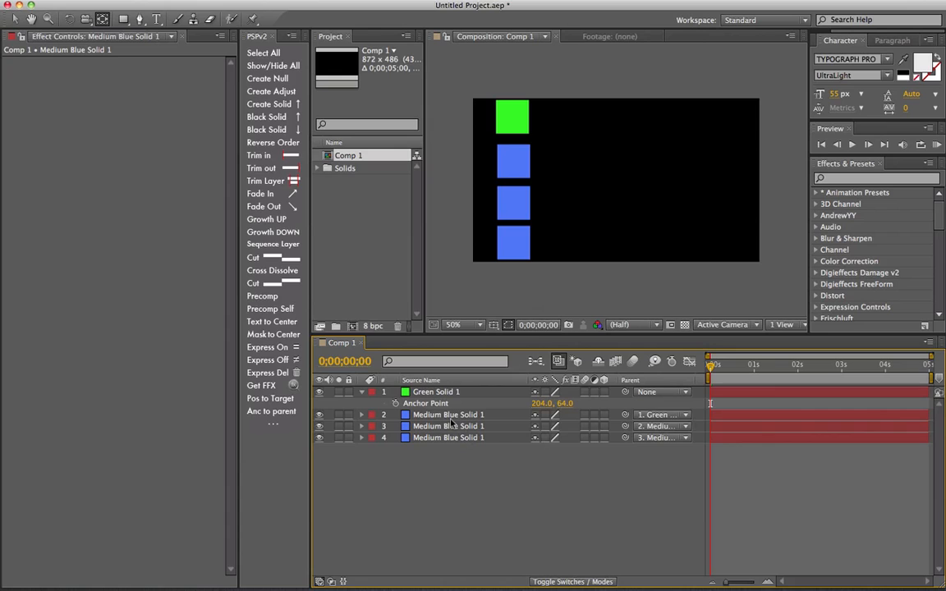
Select the blue layers in the timeline, singly and together from the lowest upward, to examine their anchor points
click(451, 417)
click(452, 427)
click(447, 438)
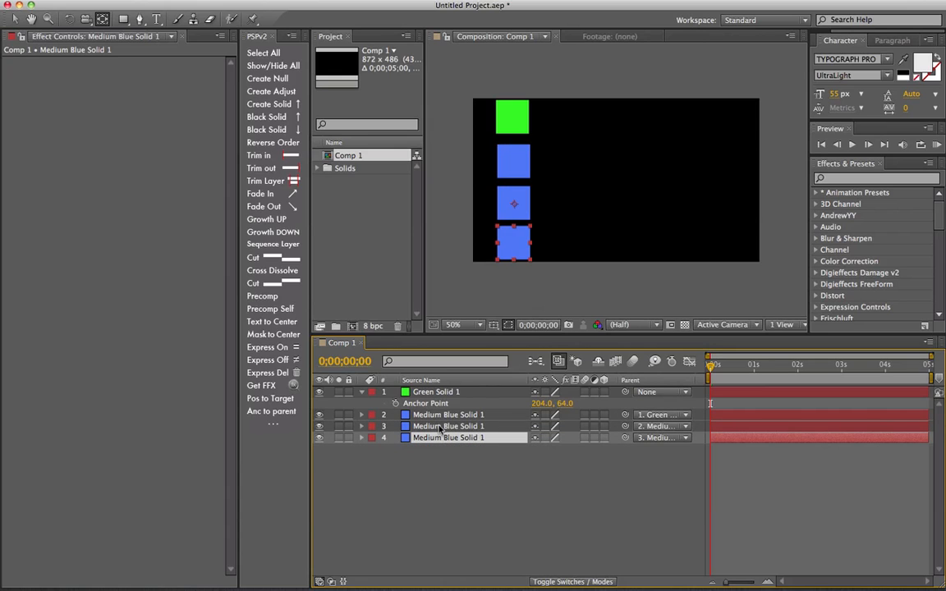
shift+click(441, 427)
shift+click(441, 417)
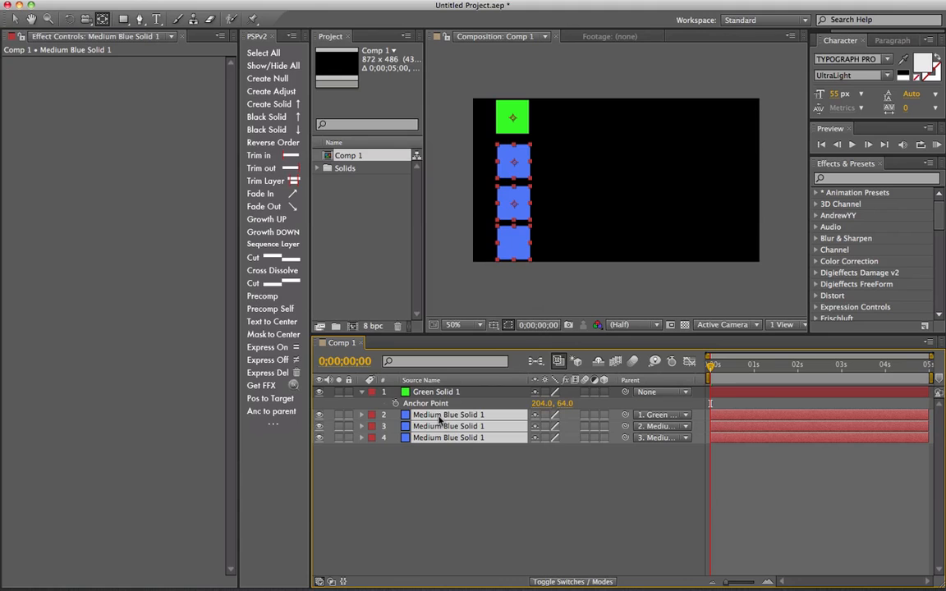
click(439, 418)
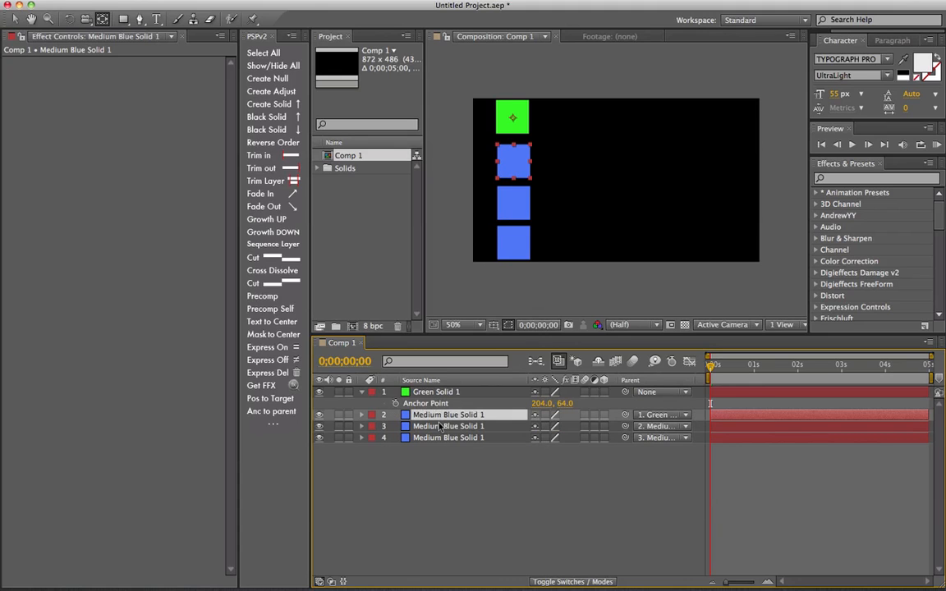
click(439, 427)
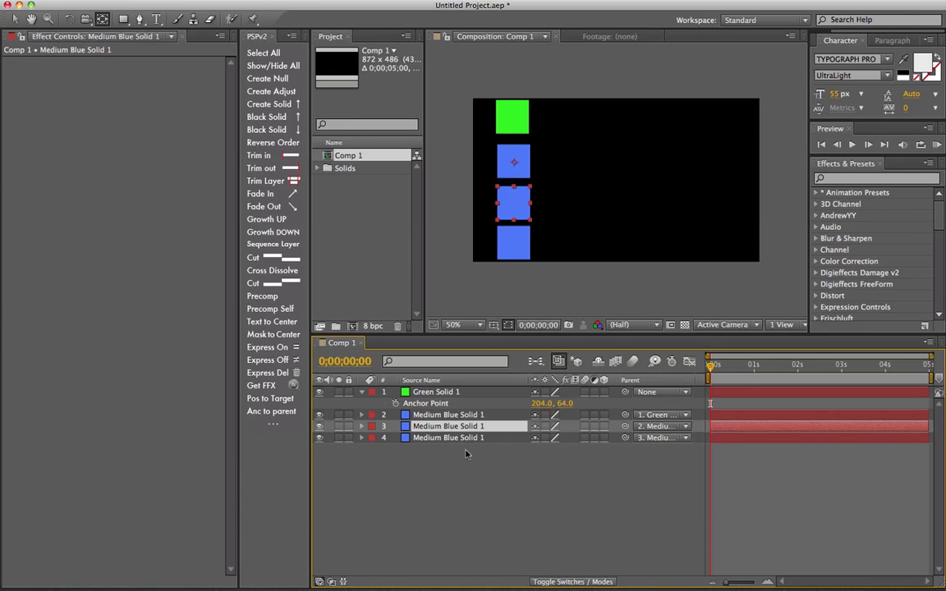
Set the parent of all three blue layers to None and deselect them
drag(459, 472, 443, 411)
click(661, 414)
click(676, 429)
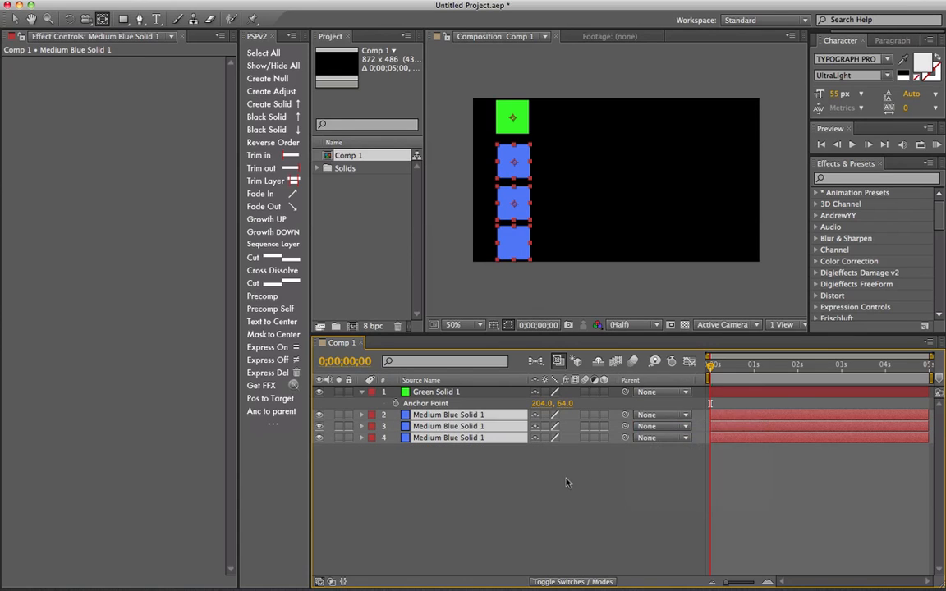
click(555, 495)
Check the anchor points of the unparented blue layers and delete every layer in Comp 1
click(447, 415)
click(450, 427)
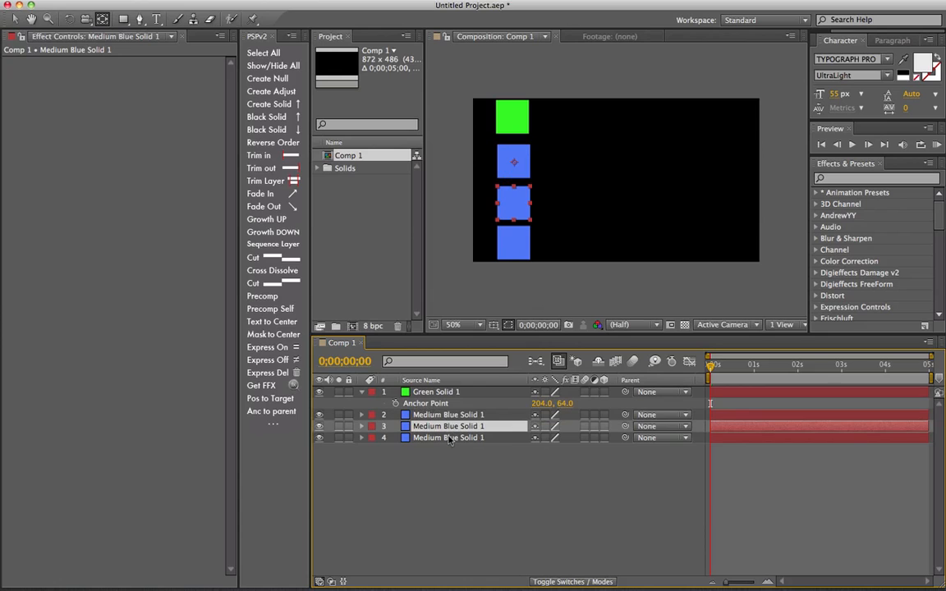
shift+click(451, 438)
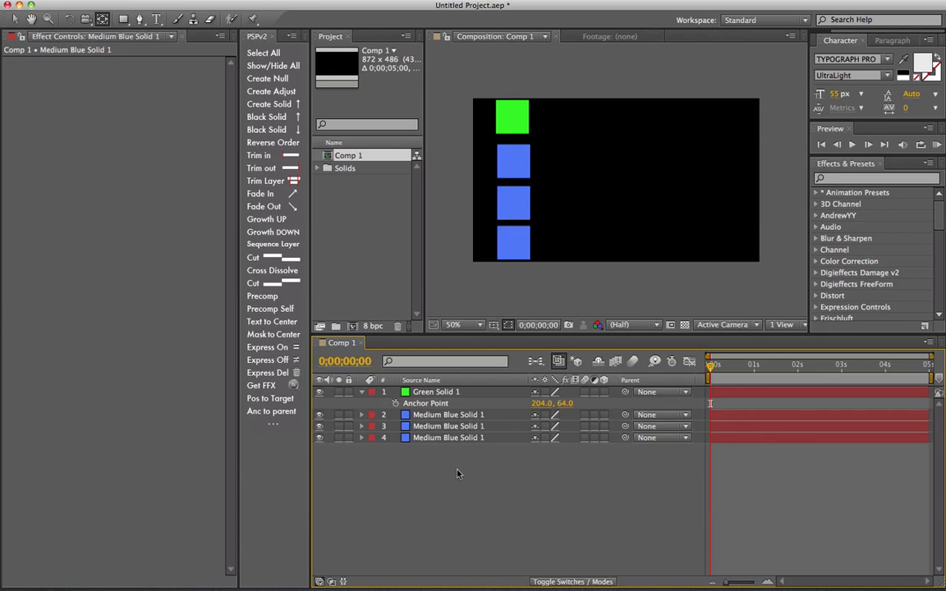
key(ctrl+a)
key(Delete)
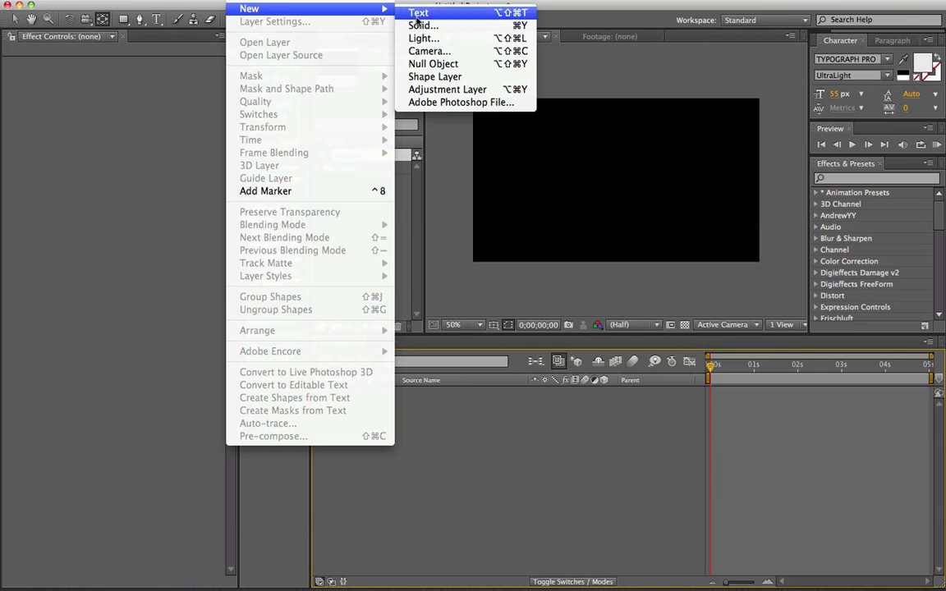
Create a green 100 × 100 px solid with square pixels and duplicate it
click(433, 25)
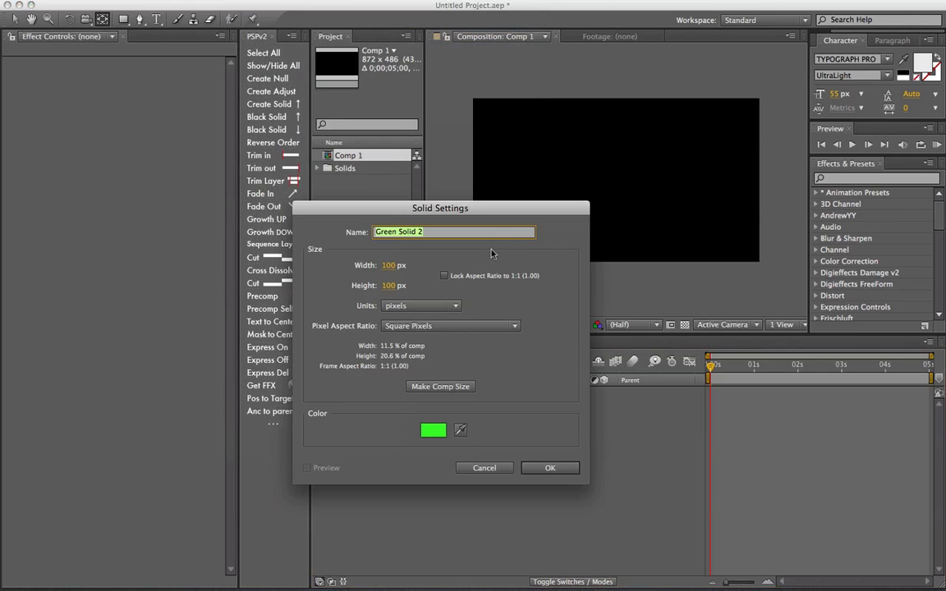
click(552, 469)
key(super+d)
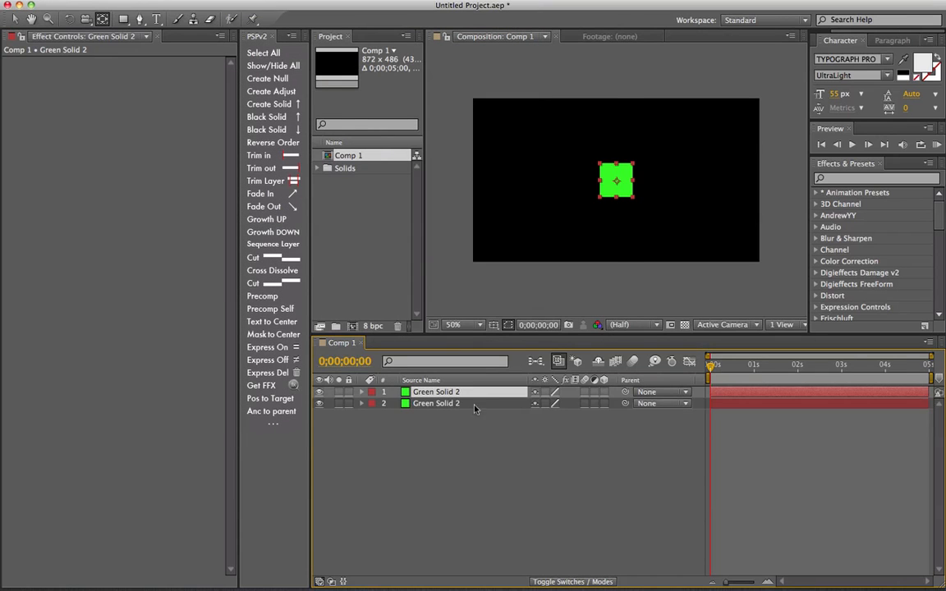
Use the Selection tool to move one green square to the frame's upper-left area and the other to its lower-right area
click(448, 403)
key(v)
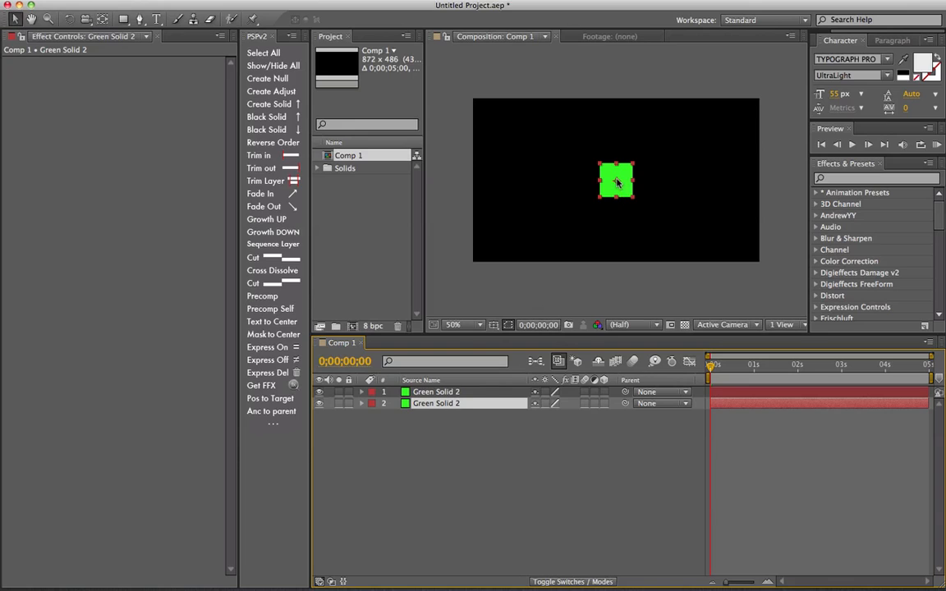
drag(614, 186, 549, 143)
drag(618, 184, 672, 228)
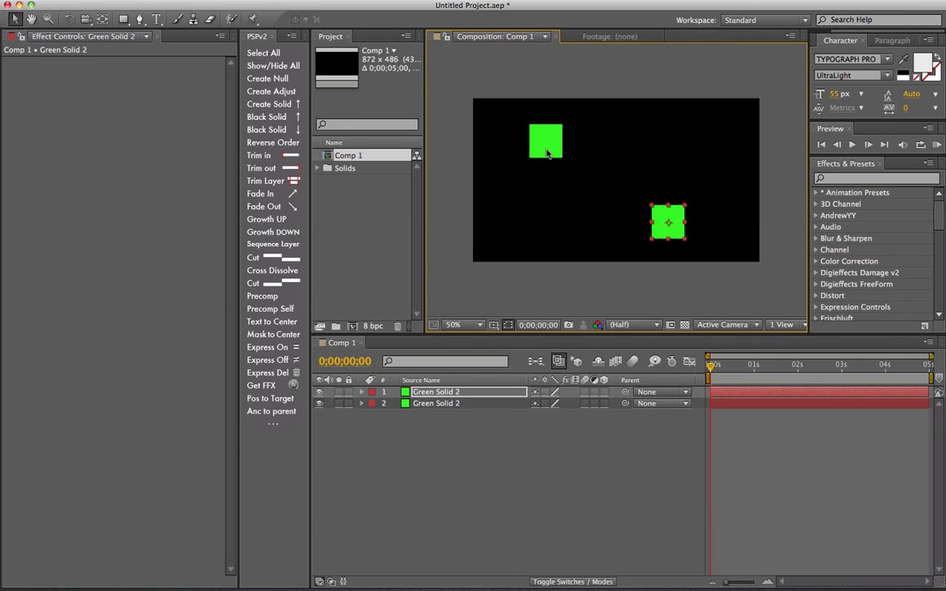
drag(546, 142, 548, 146)
drag(671, 225, 680, 205)
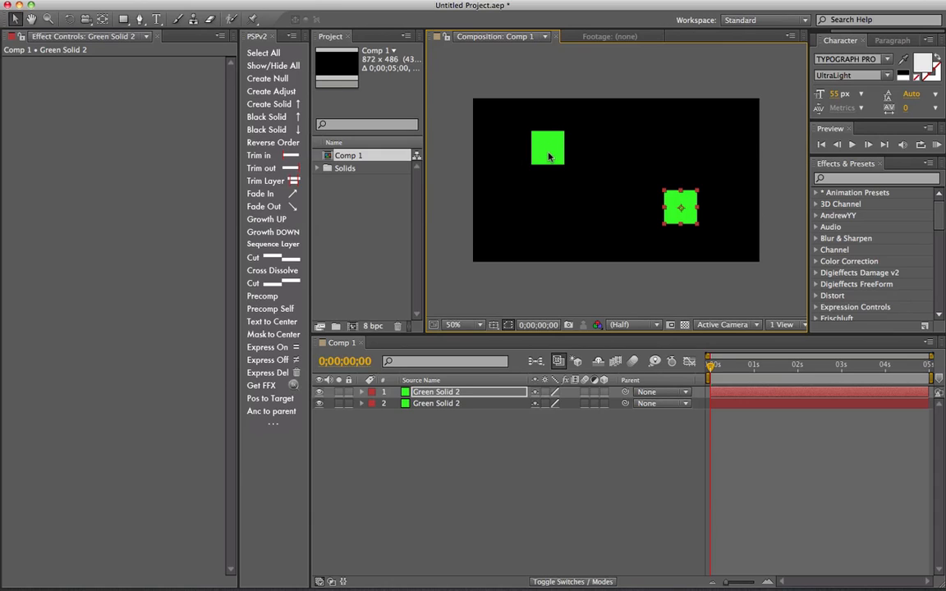
Recolour the lower layer's green square blue in its solid settings, creating a new solid for that layer
click(449, 405)
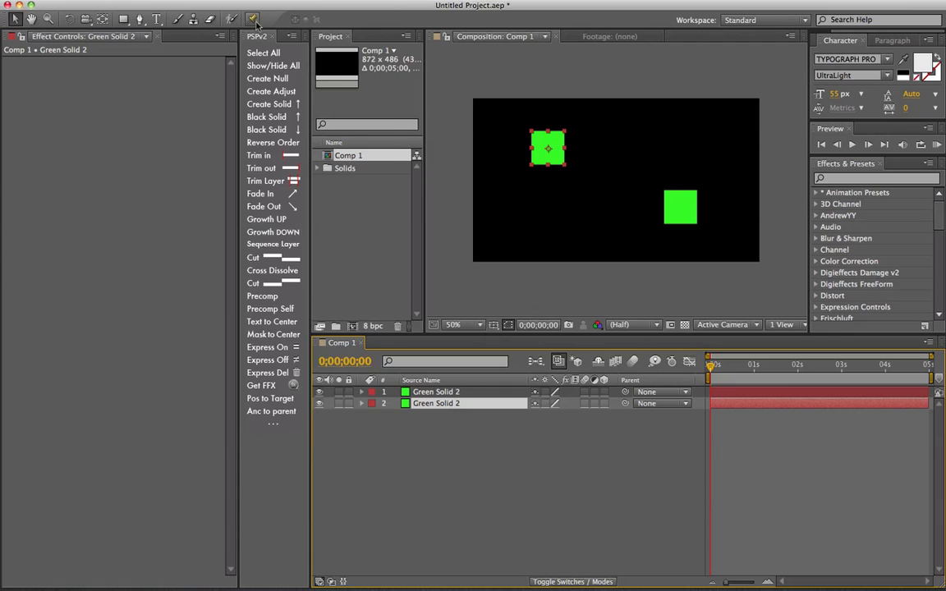
click(238, 2)
click(274, 19)
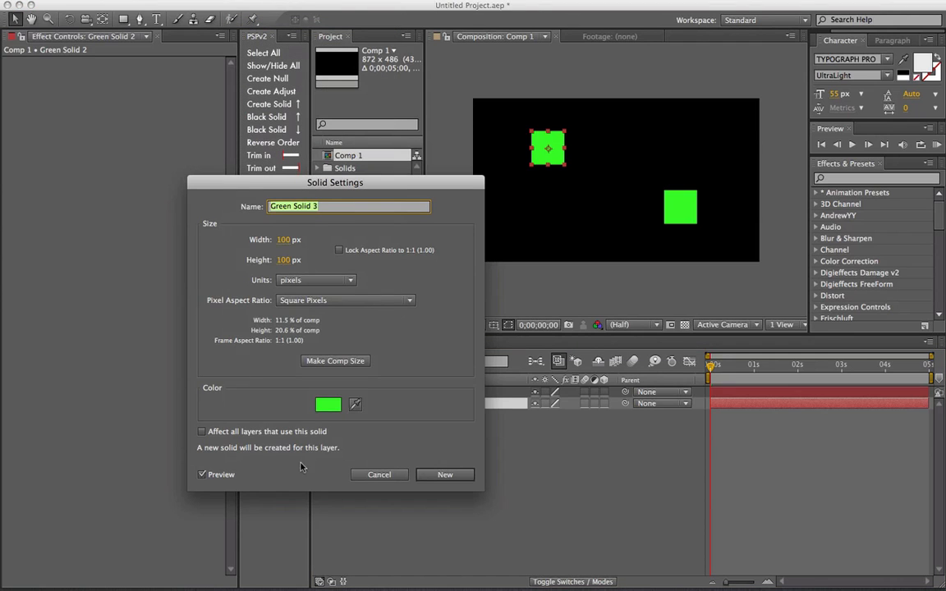
click(328, 405)
drag(289, 418, 274, 462)
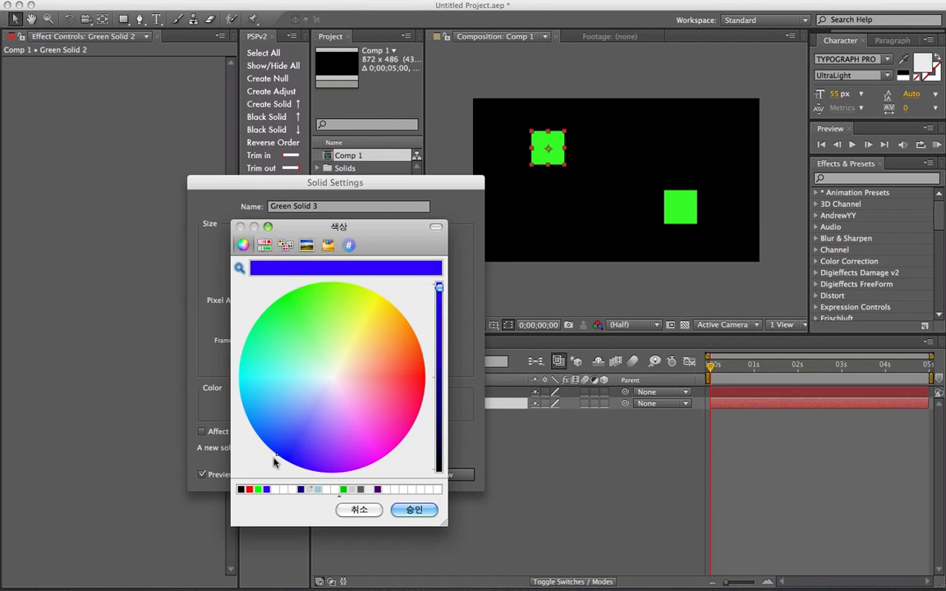
click(414, 510)
click(440, 474)
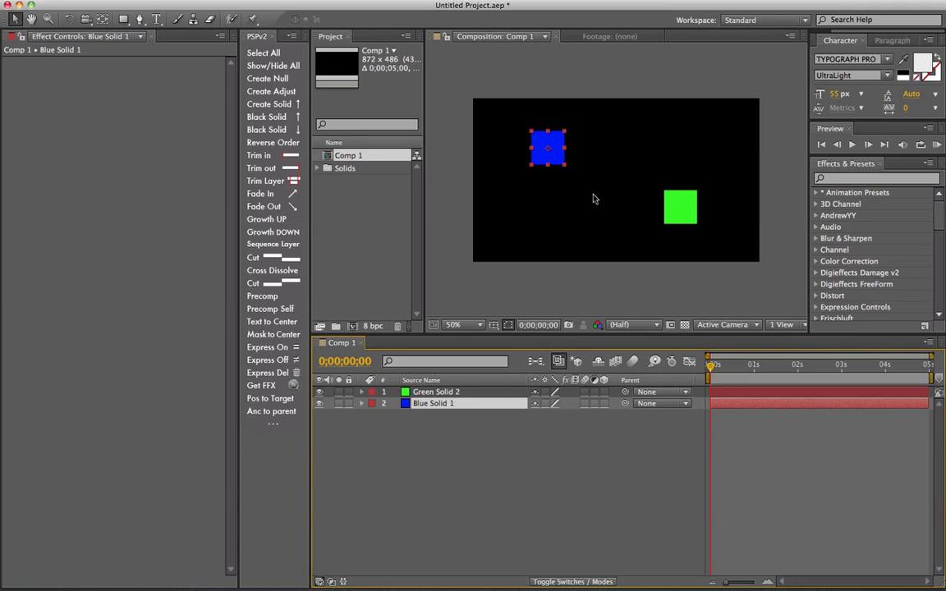
Check both squares in the composition and parent Green Solid 2 to Blue Solid 1
click(680, 212)
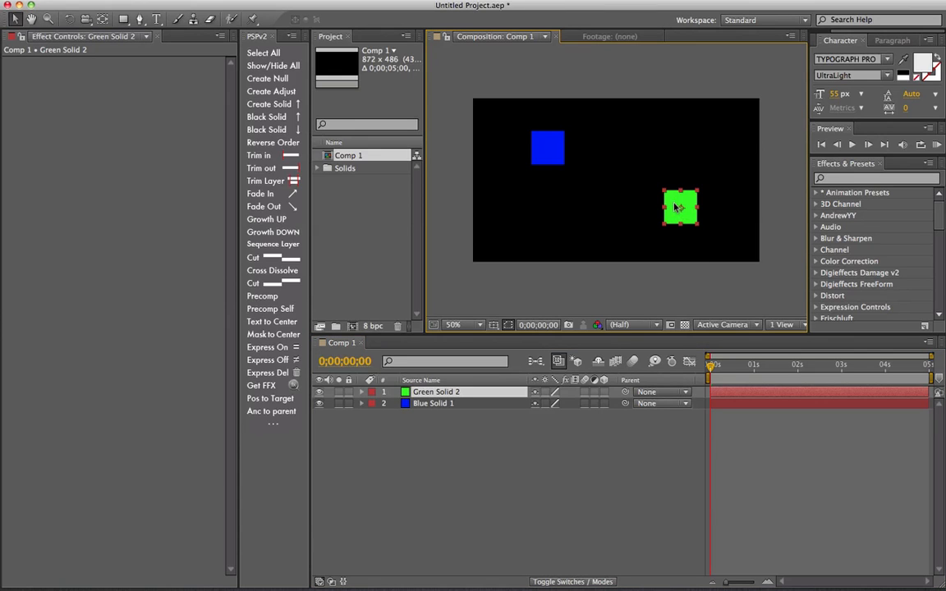
click(556, 140)
click(470, 393)
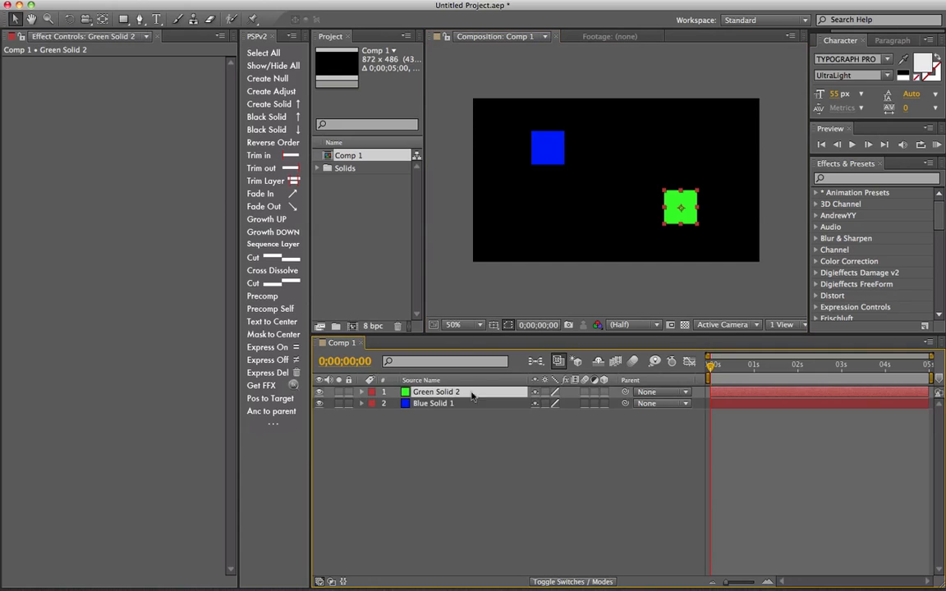
drag(623, 394, 461, 402)
Run the Anc to parent script on Green Solid 2 and set that layer's parent back to None
click(294, 413)
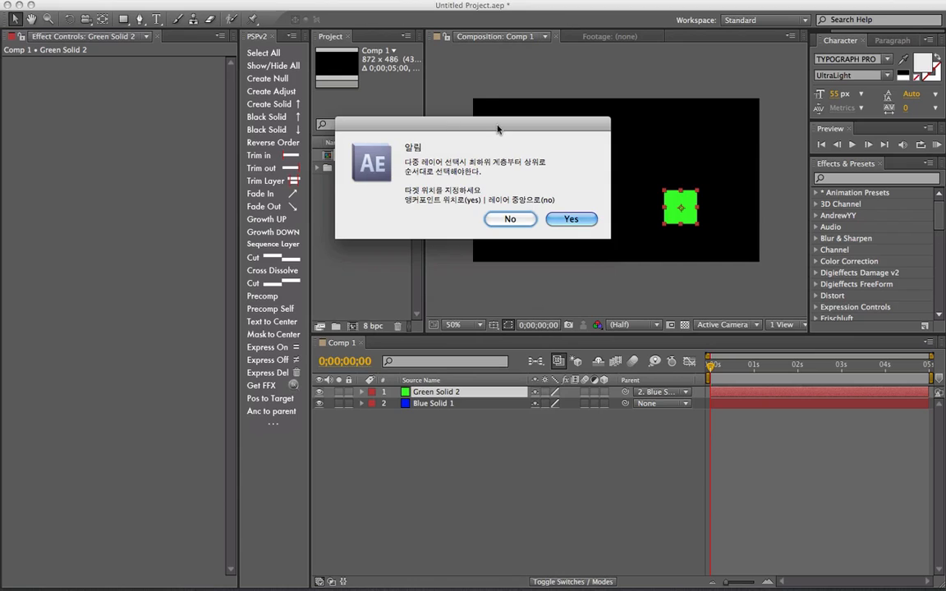
drag(452, 123, 458, 200)
click(462, 294)
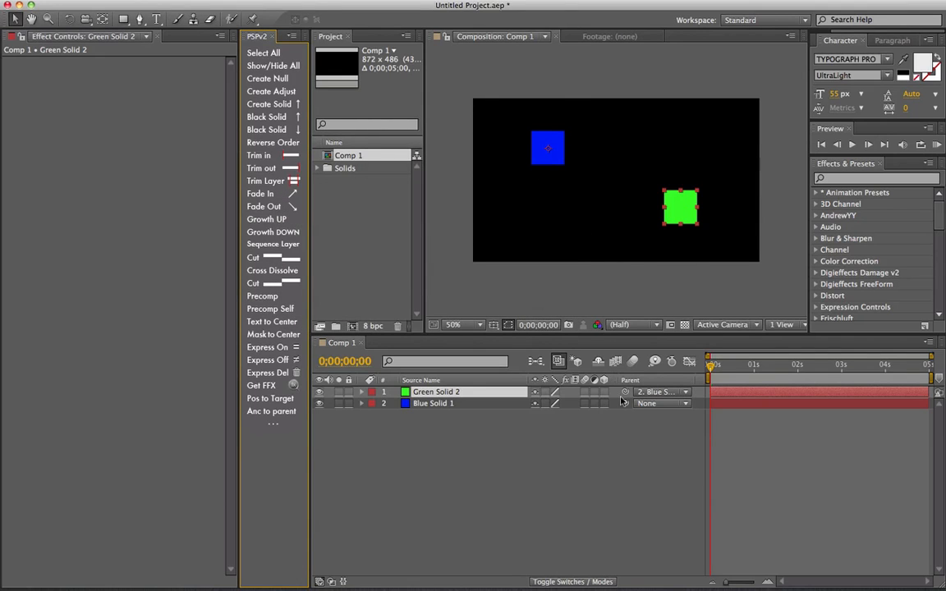
click(675, 393)
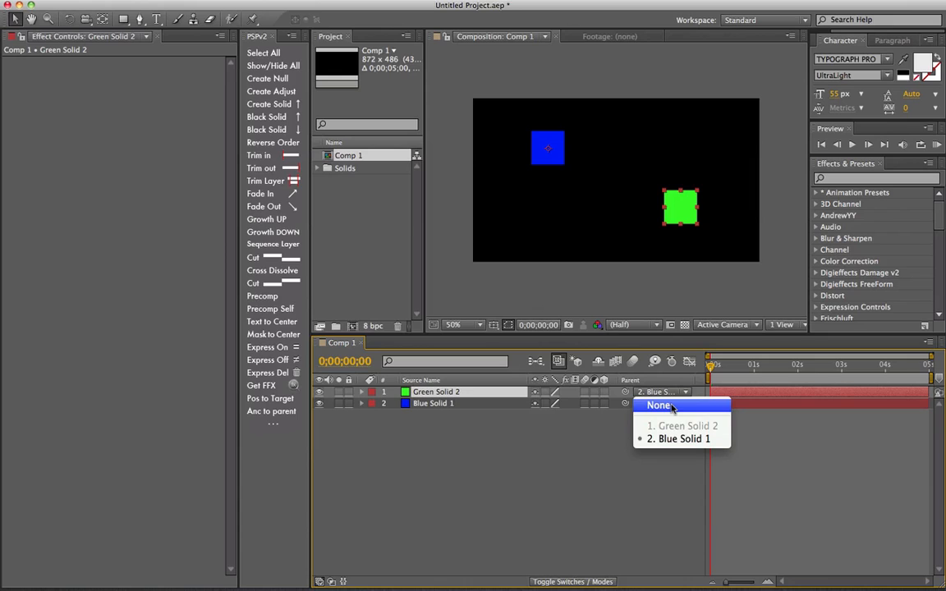
click(672, 406)
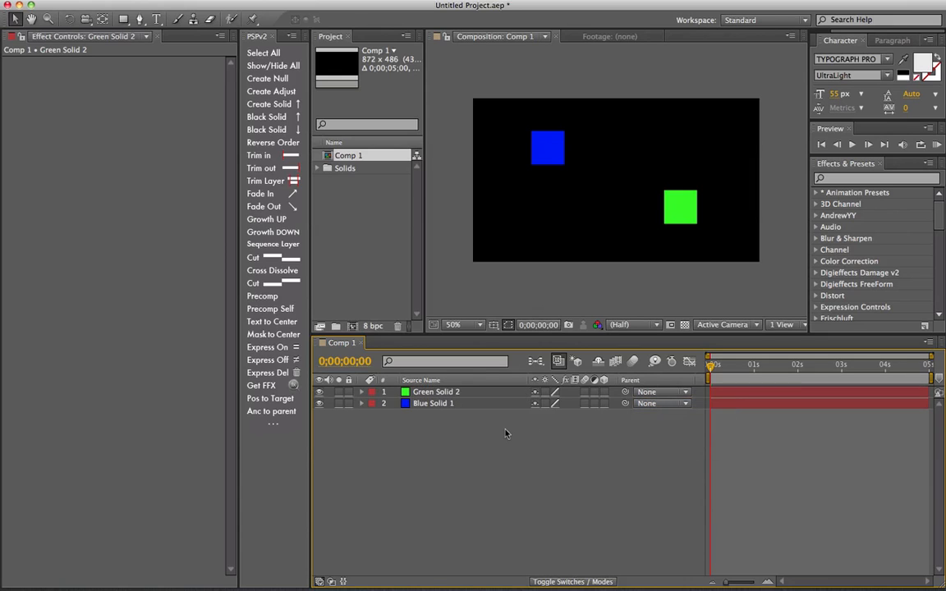
Compare the anchor points of Green Solid 2 and Blue Solid 1 by selecting each layer alternately, and deselect both
click(441, 403)
click(441, 393)
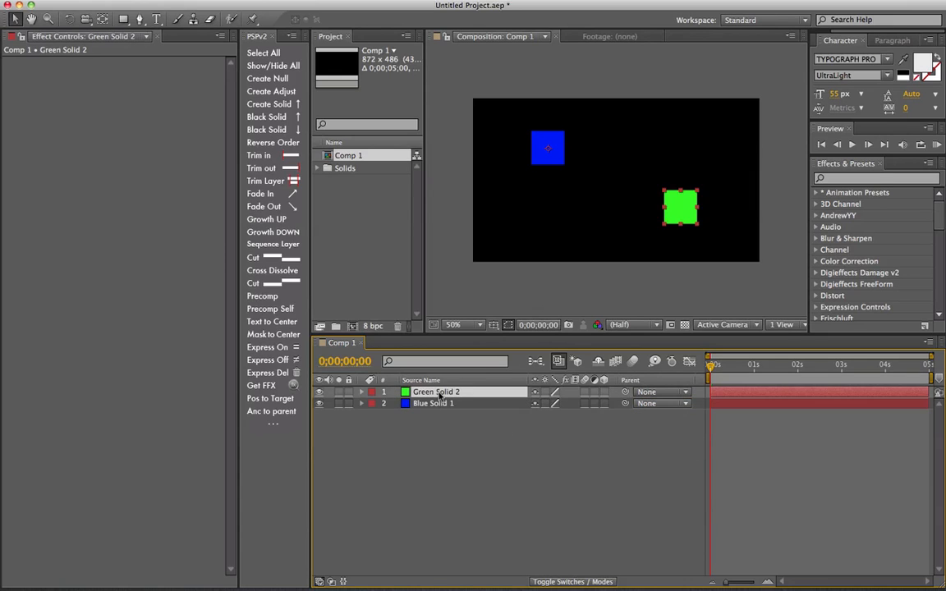
click(442, 403)
click(441, 393)
click(441, 404)
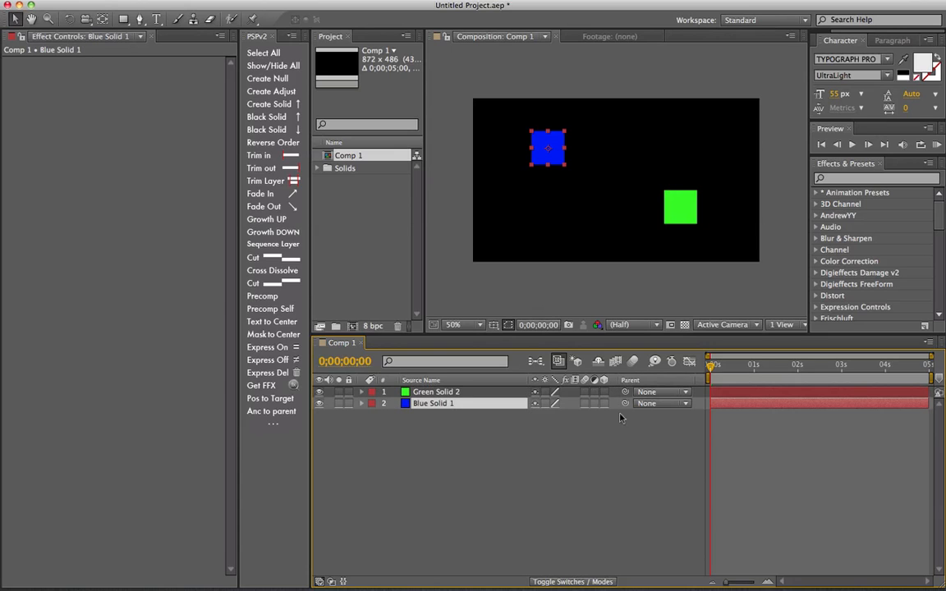
click(451, 394)
click(441, 403)
click(441, 393)
click(440, 442)
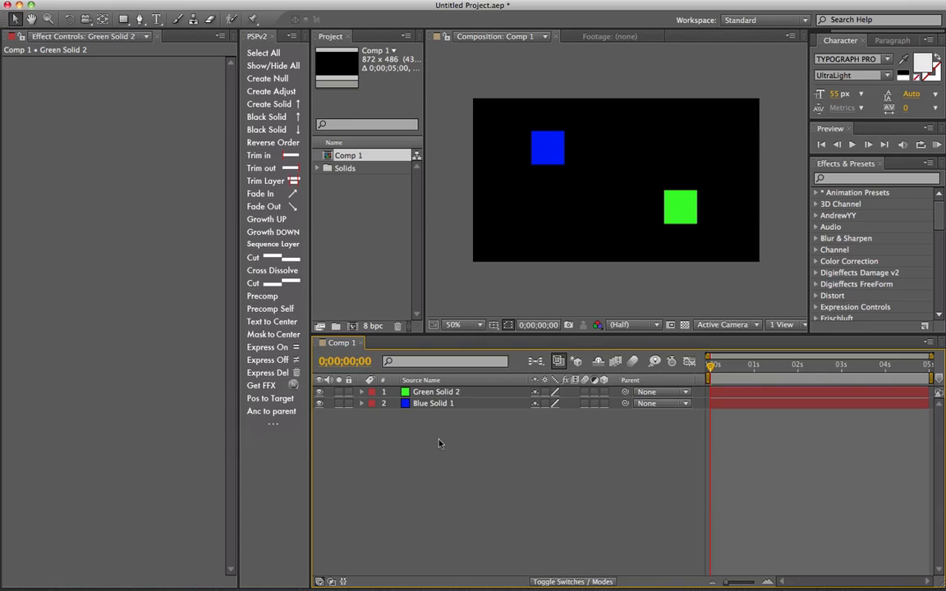